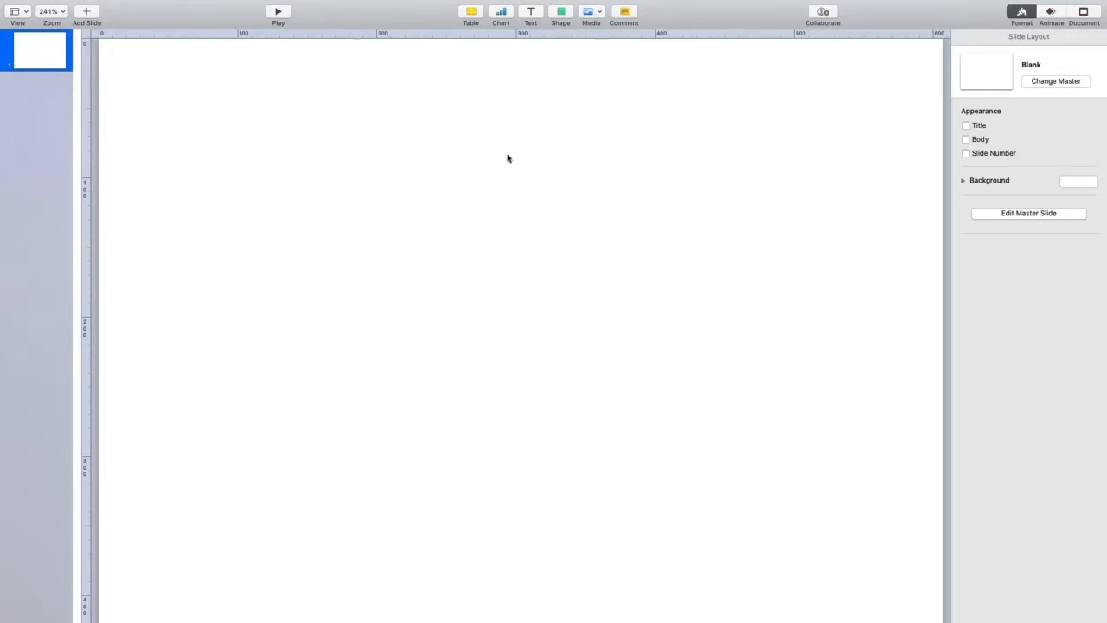
Reduce the slide view zoom to 200% so the whole blank slide fits with some margin.
{"action": "left_click", "coordinate": [62, 13]}
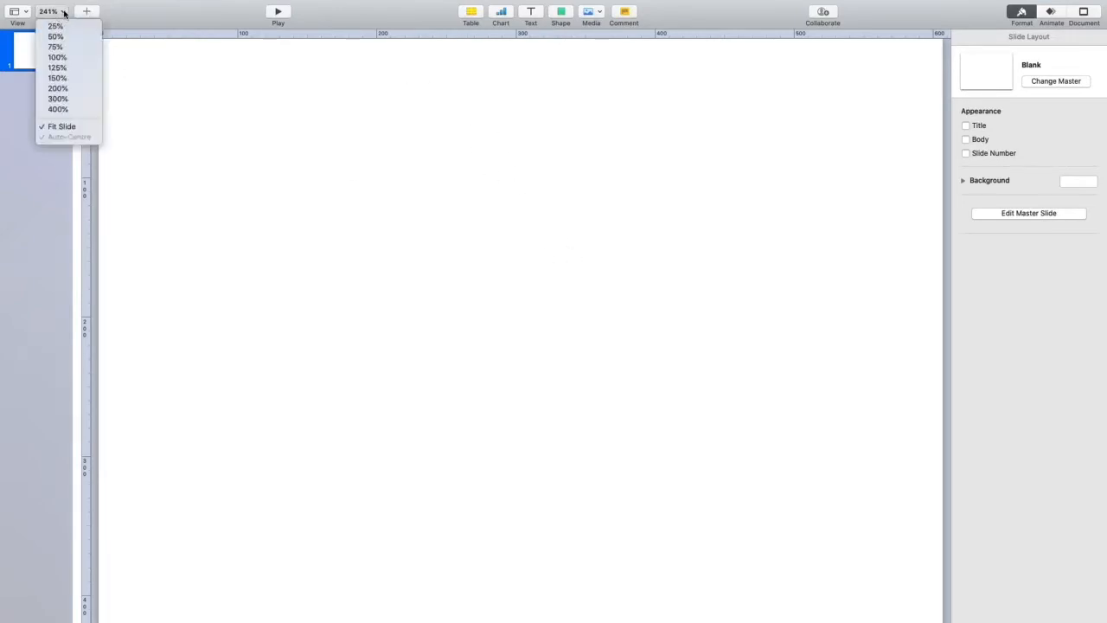
{"action": "left_click", "coordinate": [65, 69]}
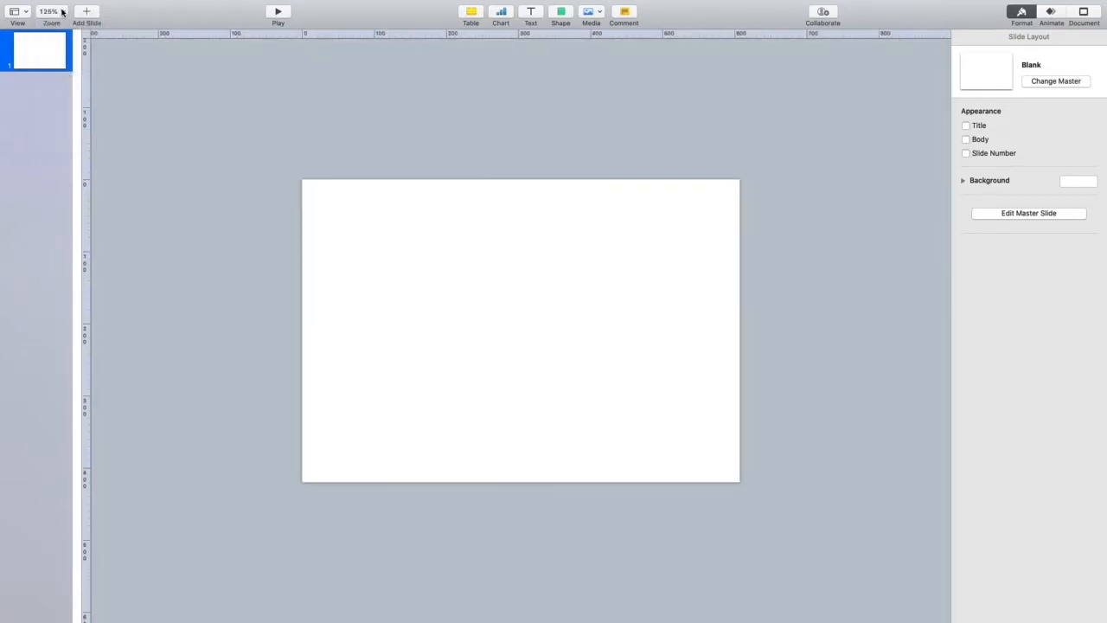
{"action": "left_click", "coordinate": [62, 13]}
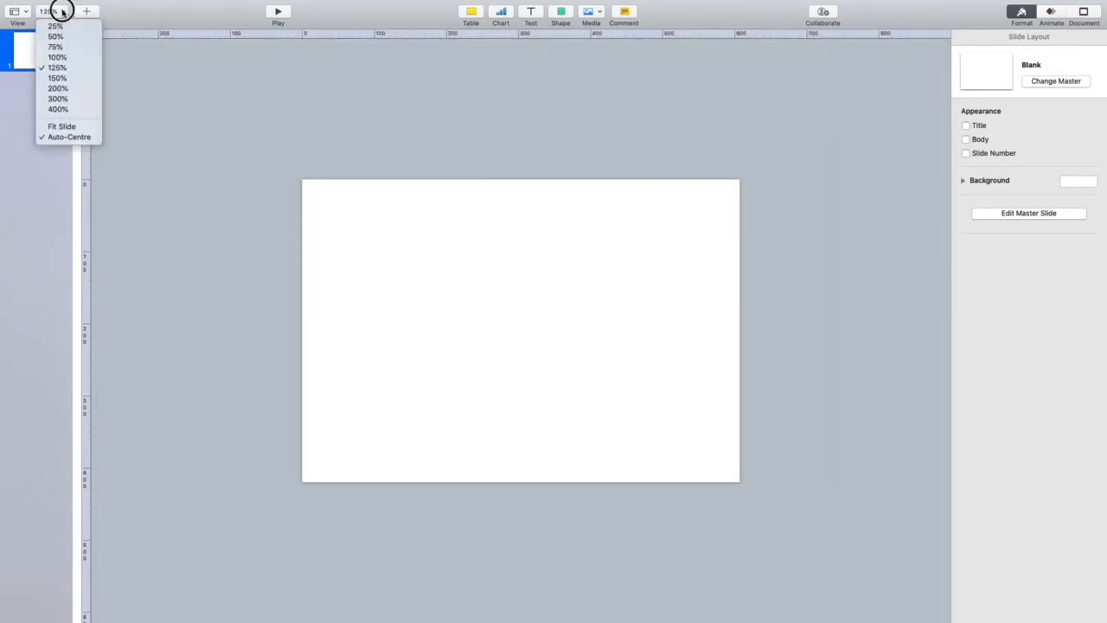
{"action": "left_click", "coordinate": [57, 77]}
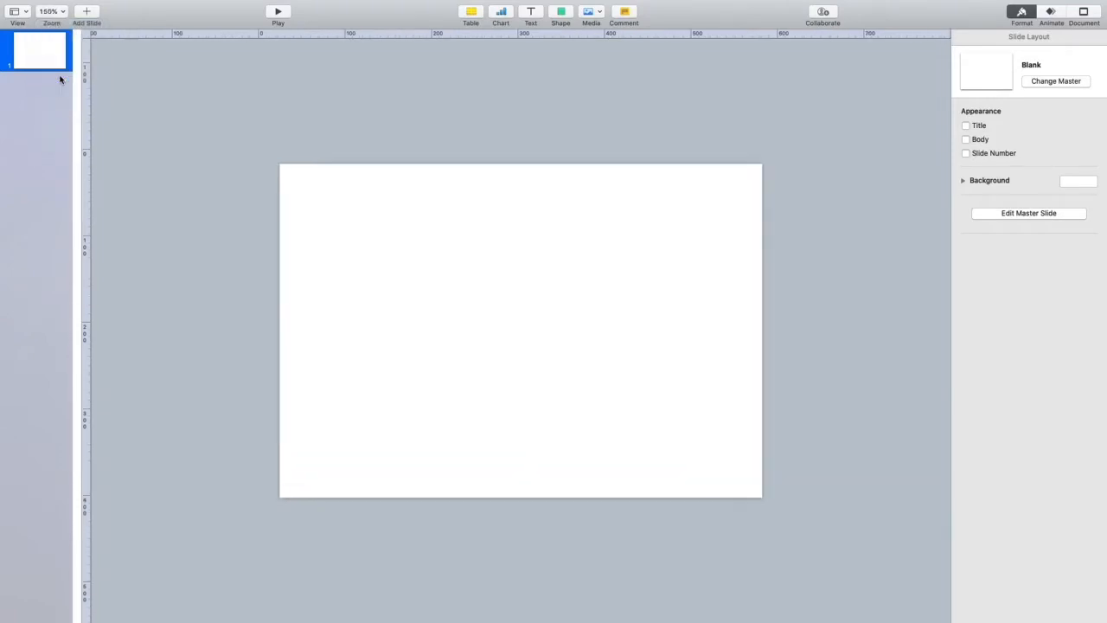
{"action": "left_click", "coordinate": [63, 11]}
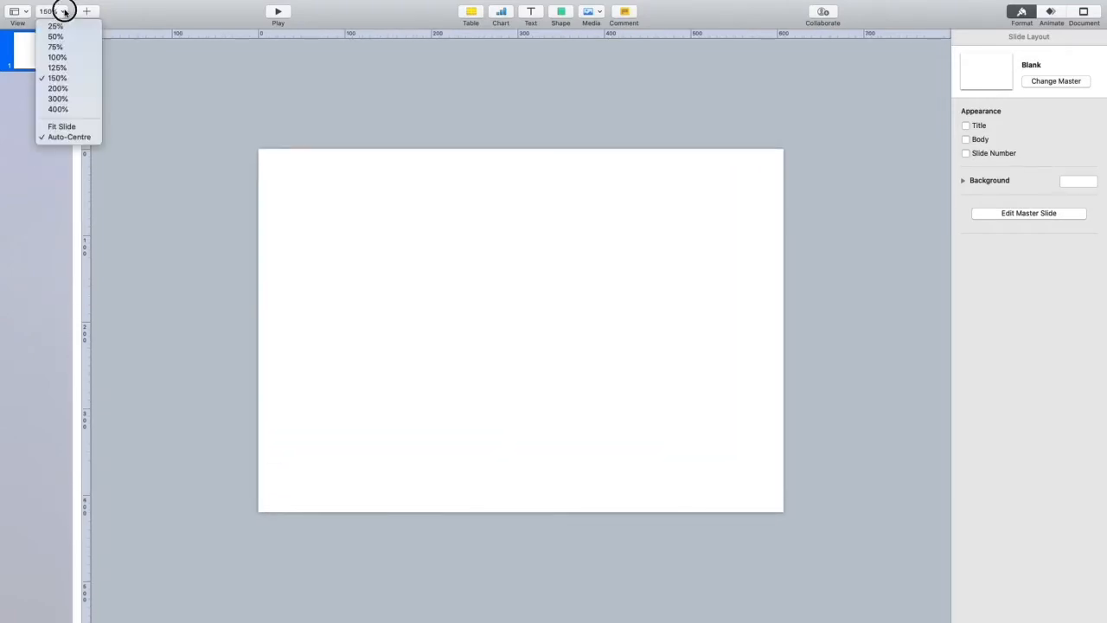
{"action": "left_click", "coordinate": [57, 88]}
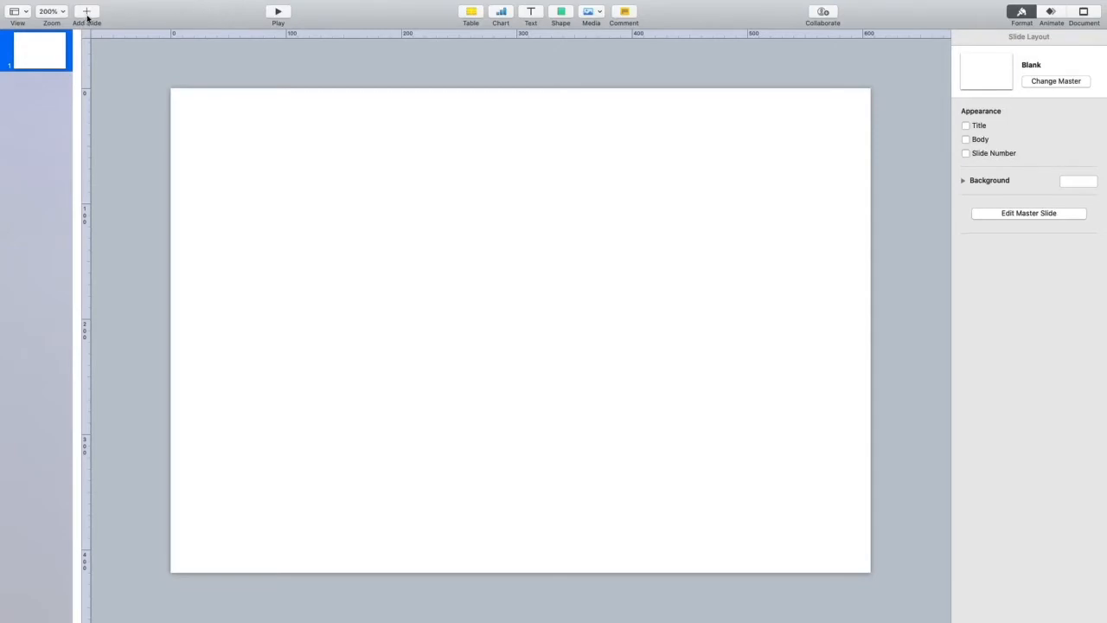
Add a new slide based on the Cover master.
{"action": "mouse_move", "coordinate": [87, 2]}
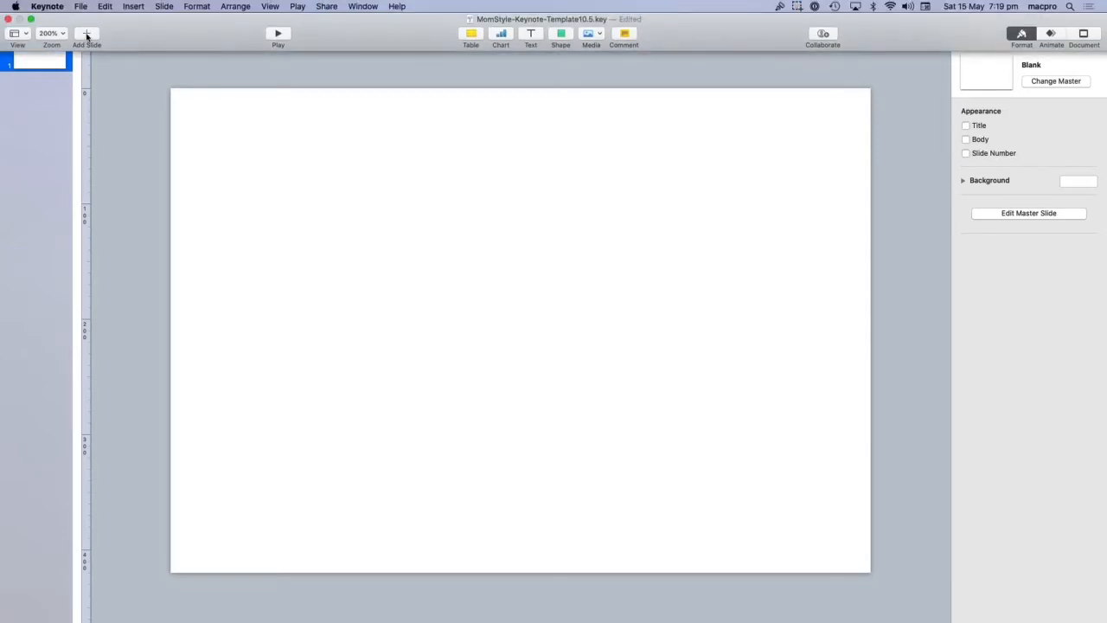
{"action": "left_click", "coordinate": [86, 35]}
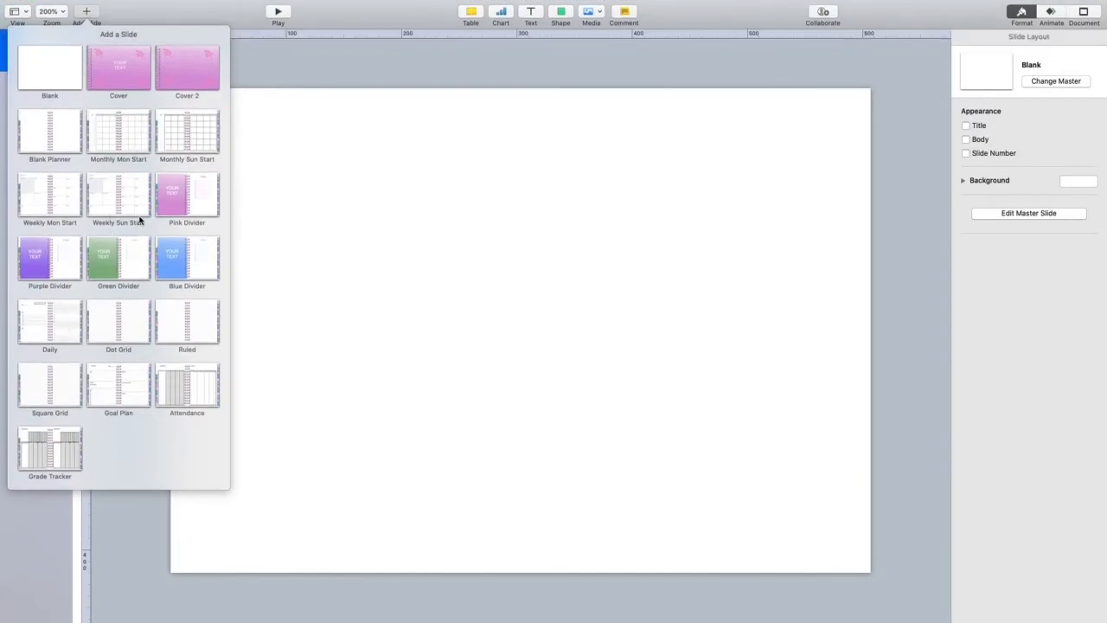
{"action": "left_click", "coordinate": [129, 72]}
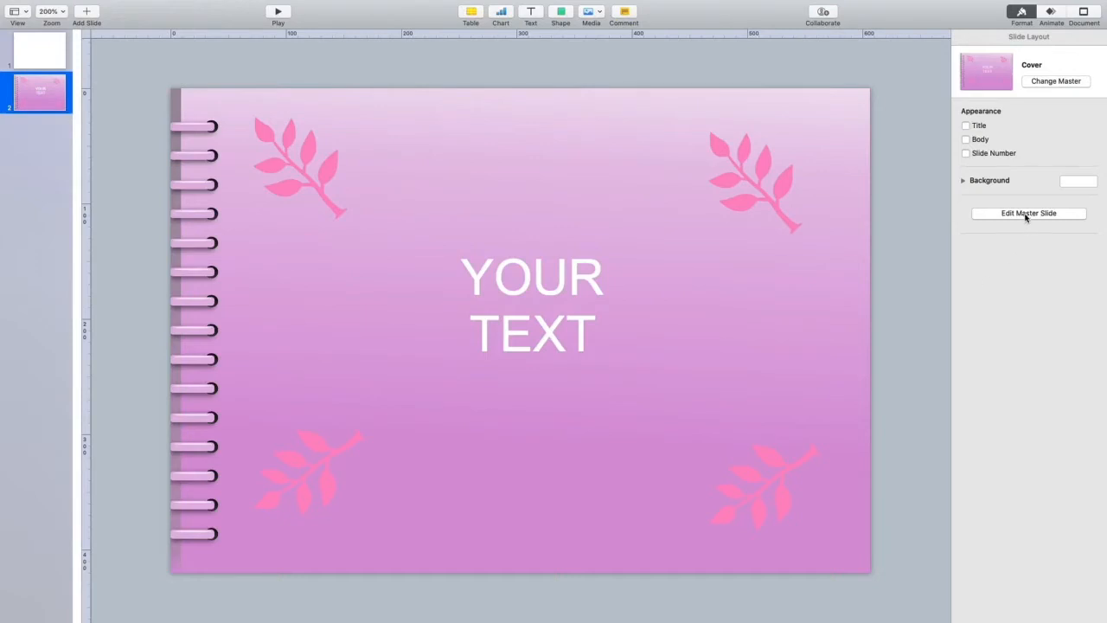
Open the Cover master slide for editing and replace its "YOUR TEXT" placeholder wording with "My Planner".
{"action": "left_click", "coordinate": [515, 221]}
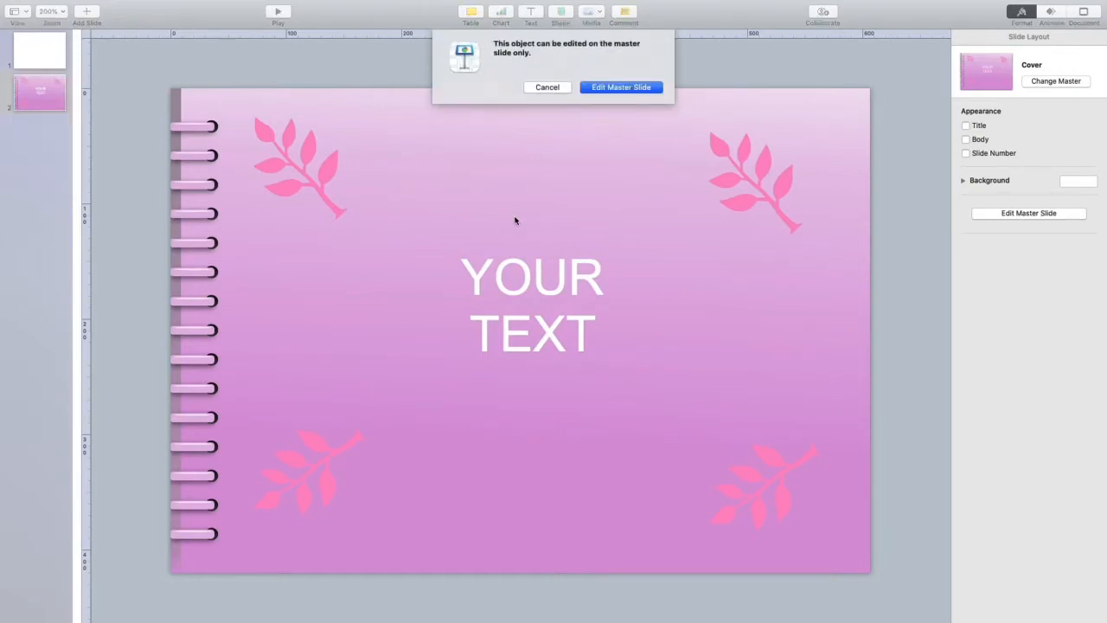
{"action": "left_click", "coordinate": [623, 89]}
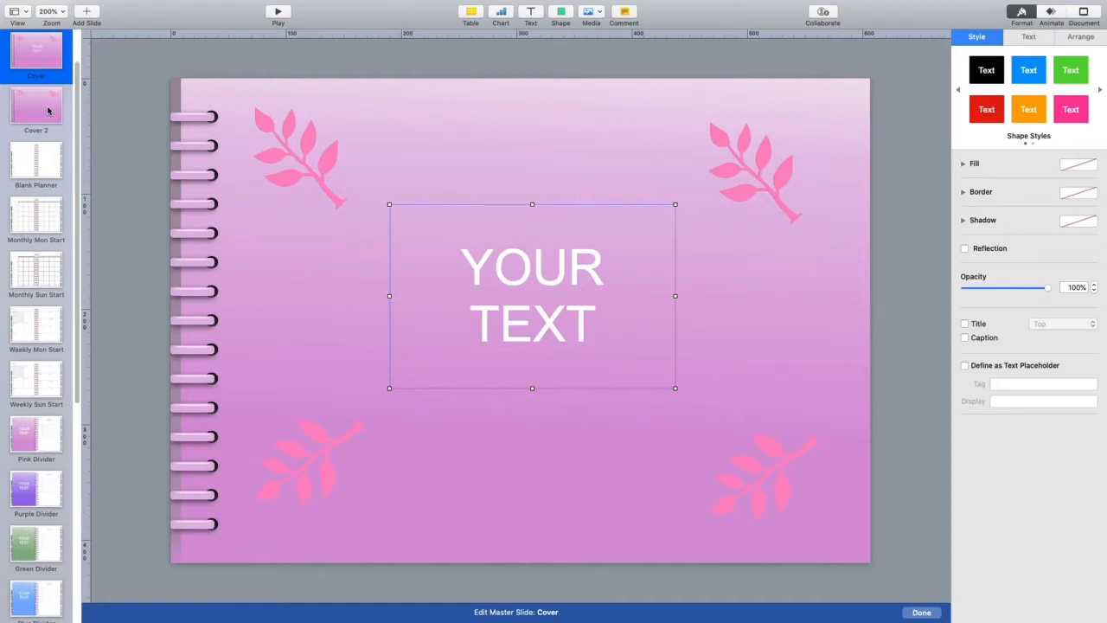
{"action": "double_click", "coordinate": [532, 262]}
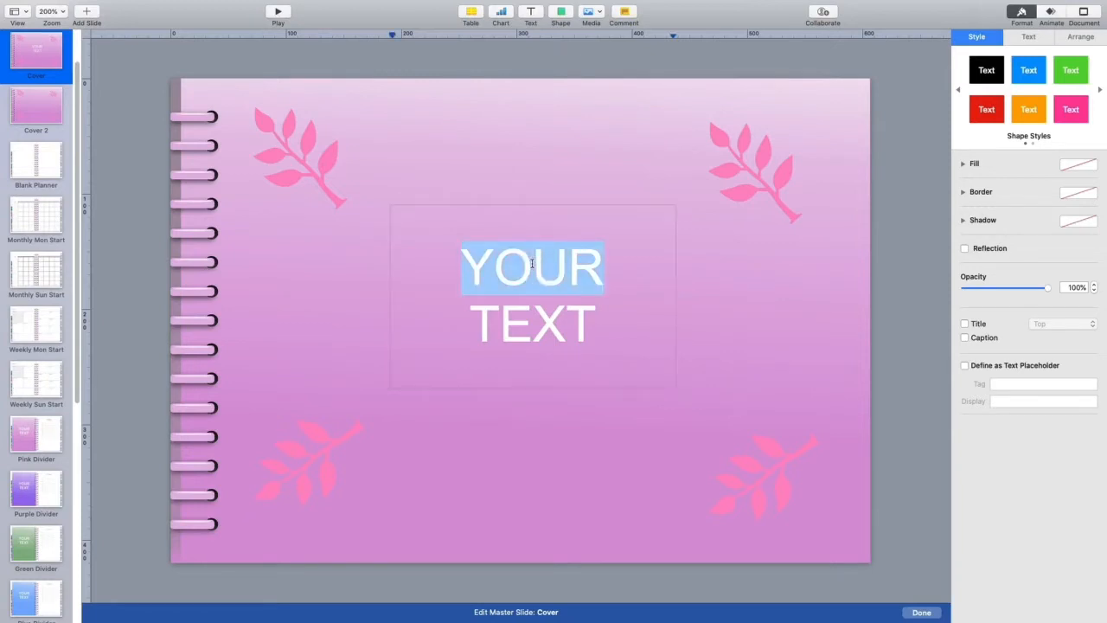
{"action": "type", "text": "My"}
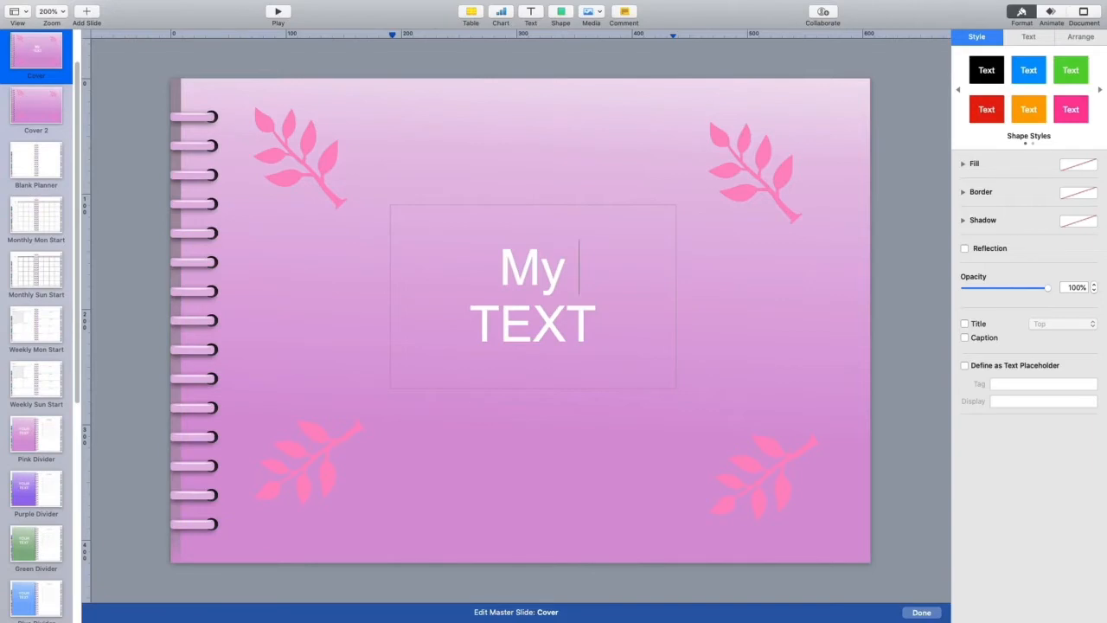
{"action": "key", "text": "Down"}
{"action": "double_click", "coordinate": [553, 313]}
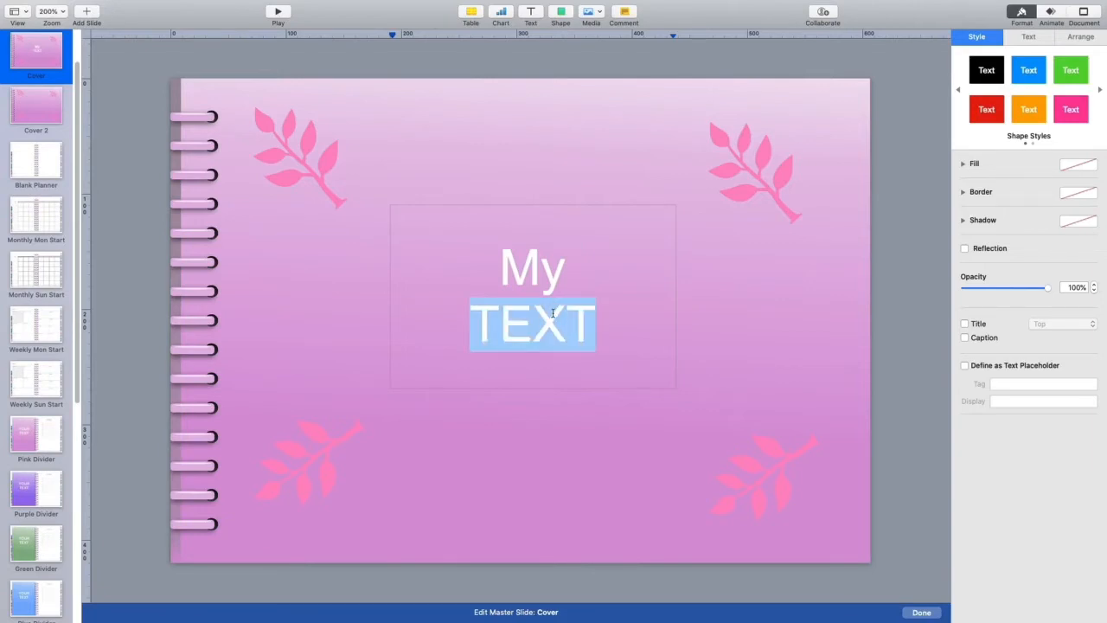
{"action": "type", "text": "Planner"}
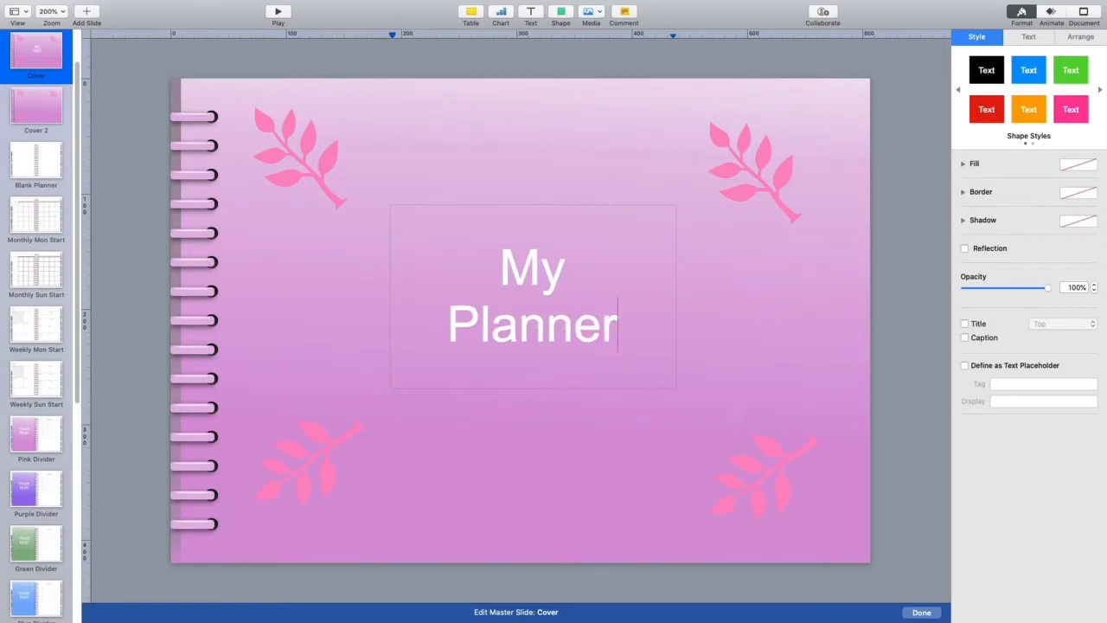
Move the Cover master's left leaf group slightly up and its ring binding up to about Y 22 pt, and finish master editing.
{"action": "left_click", "coordinate": [312, 155]}
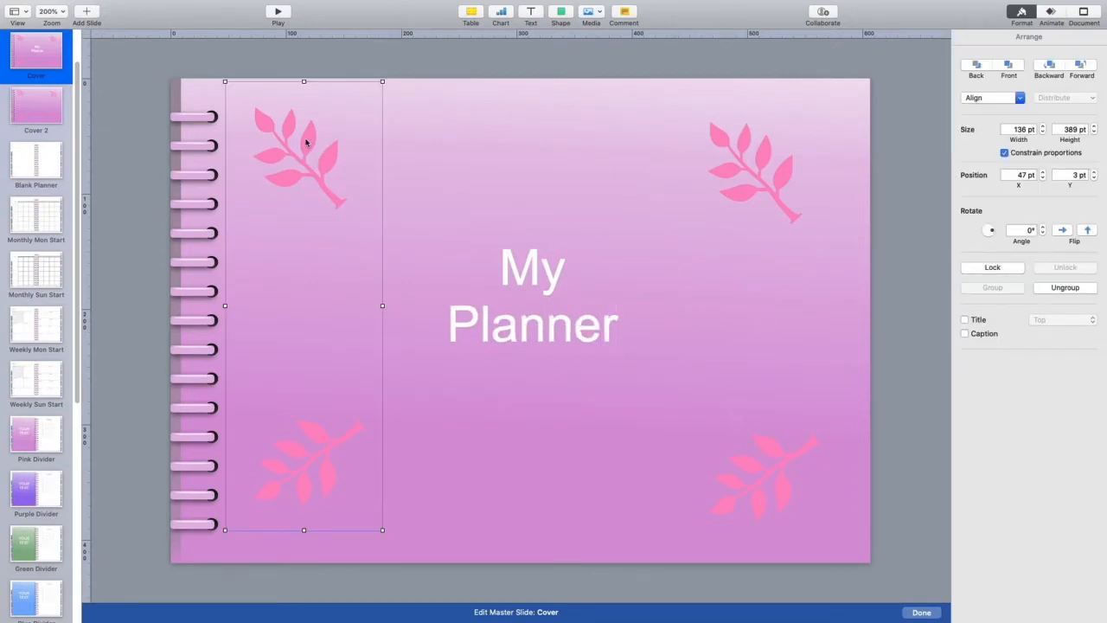
{"action": "left_click_drag", "start_coordinate": [354, 170], "coordinate": [319, 138]}
{"action": "left_click", "coordinate": [201, 122]}
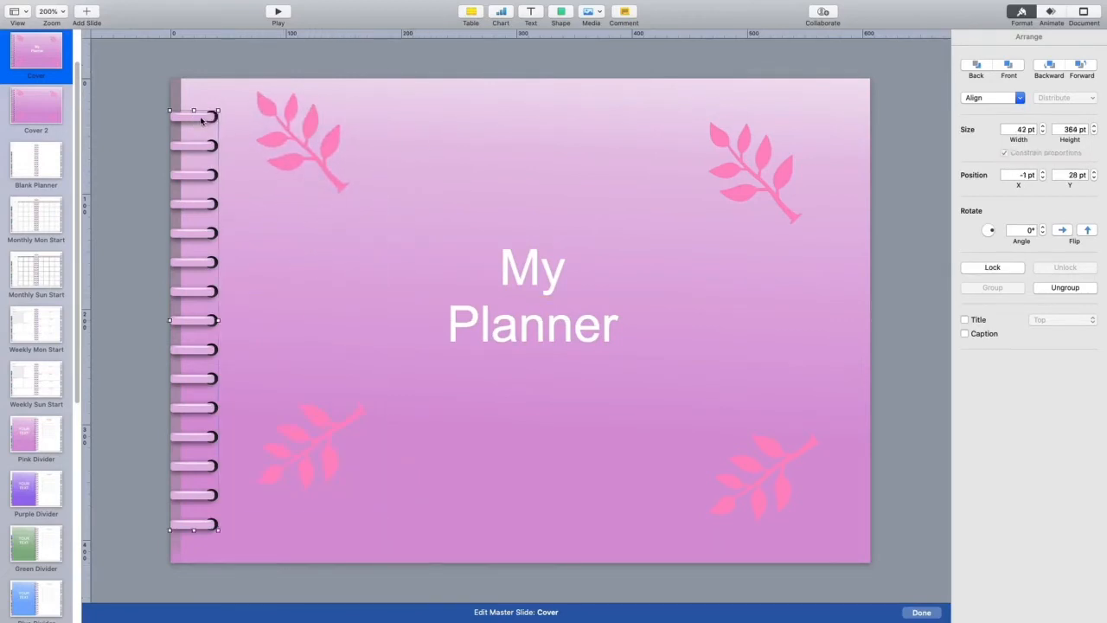
{"action": "mouse_move", "coordinate": [215, 263]}
{"action": "left_mouse_down"}
{"action": "mouse_move", "coordinate": [363, 267]}
{"action": "mouse_move", "coordinate": [268, 269]}
{"action": "mouse_move", "coordinate": [213, 240]}
{"action": "mouse_move", "coordinate": [199, 251]}
{"action": "left_mouse_up"}
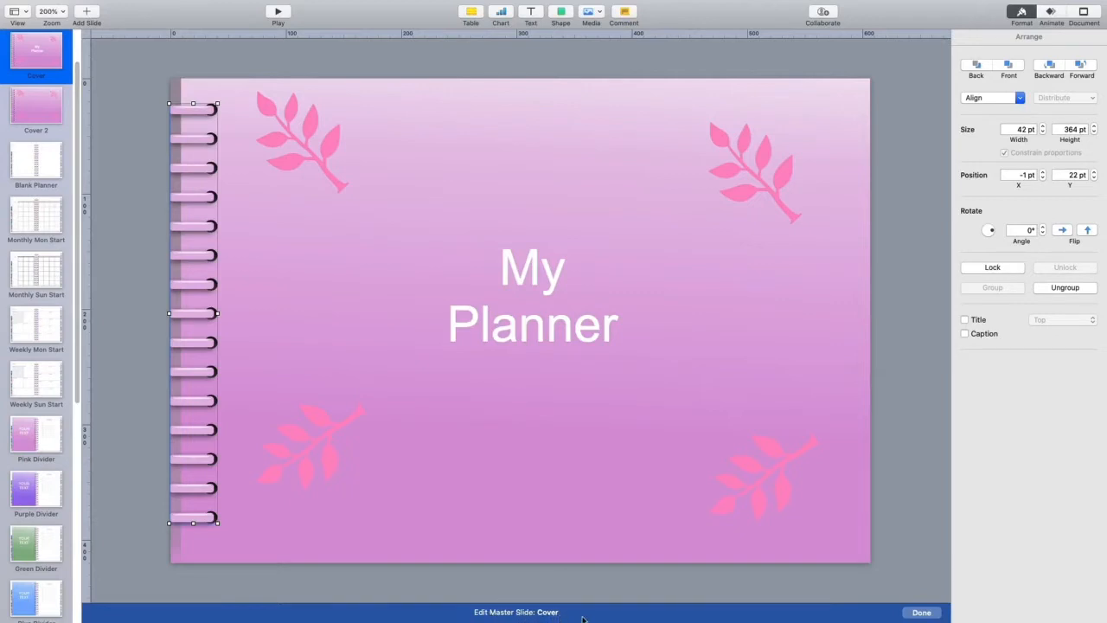
{"action": "left_click", "coordinate": [920, 612]}
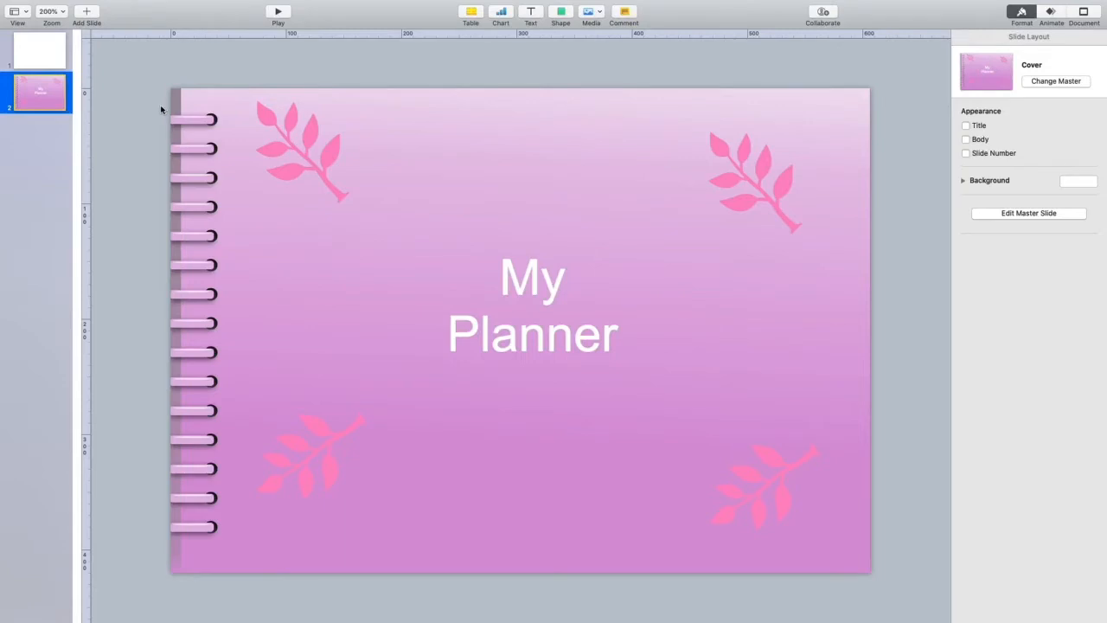
Add a Blank Planner slide followed by a Monthly Mon Start slide.
{"action": "left_click", "coordinate": [86, 13]}
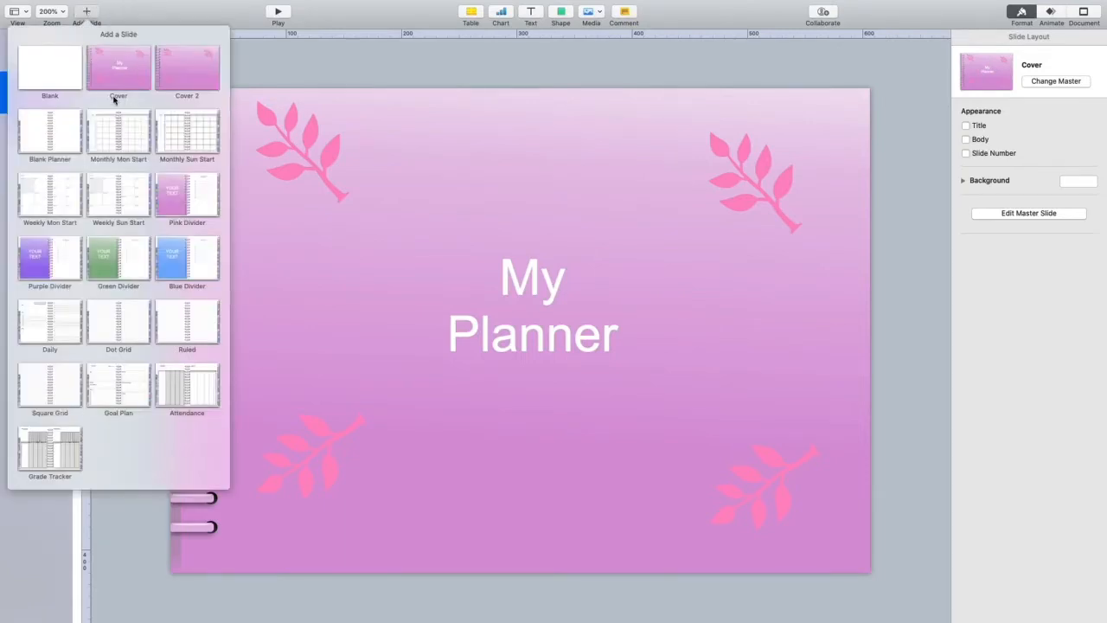
{"action": "left_click", "coordinate": [58, 135]}
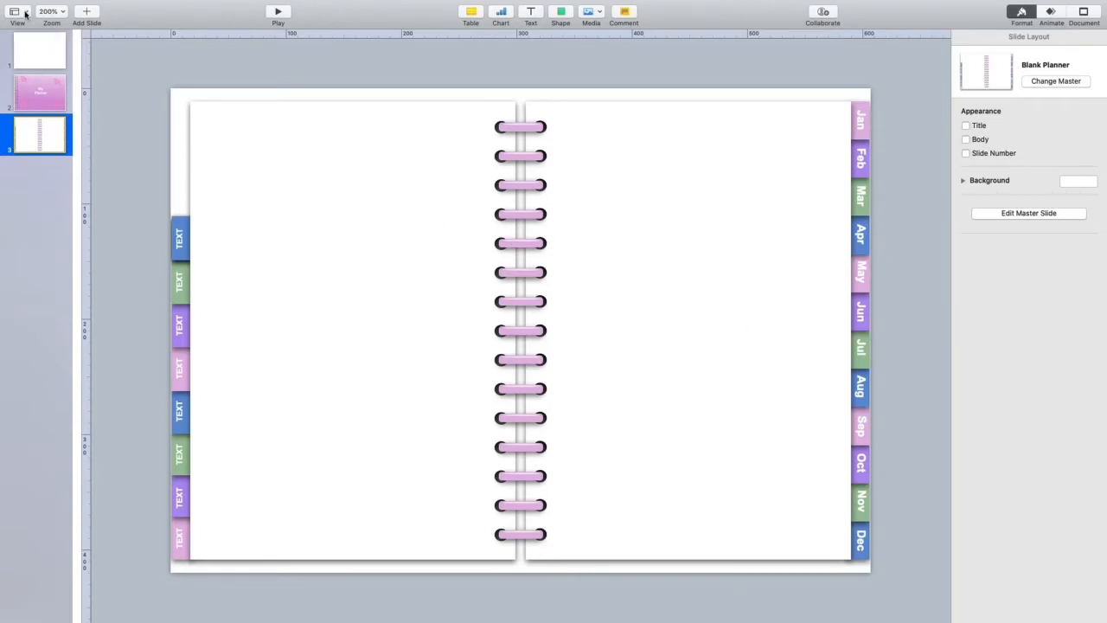
{"action": "left_click", "coordinate": [87, 11]}
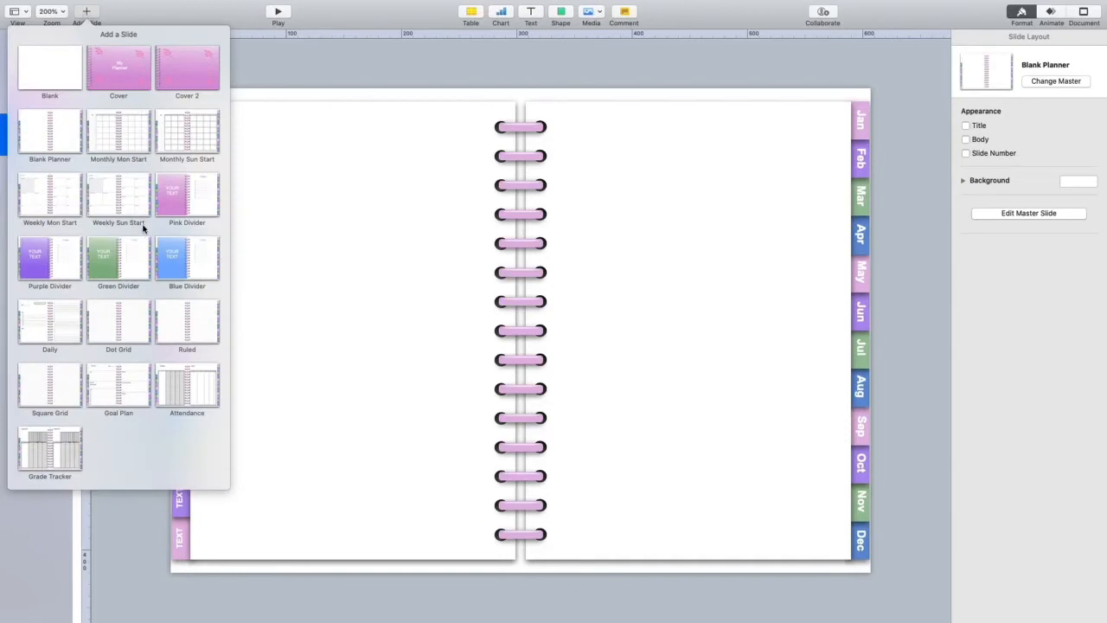
{"action": "left_click", "coordinate": [117, 130]}
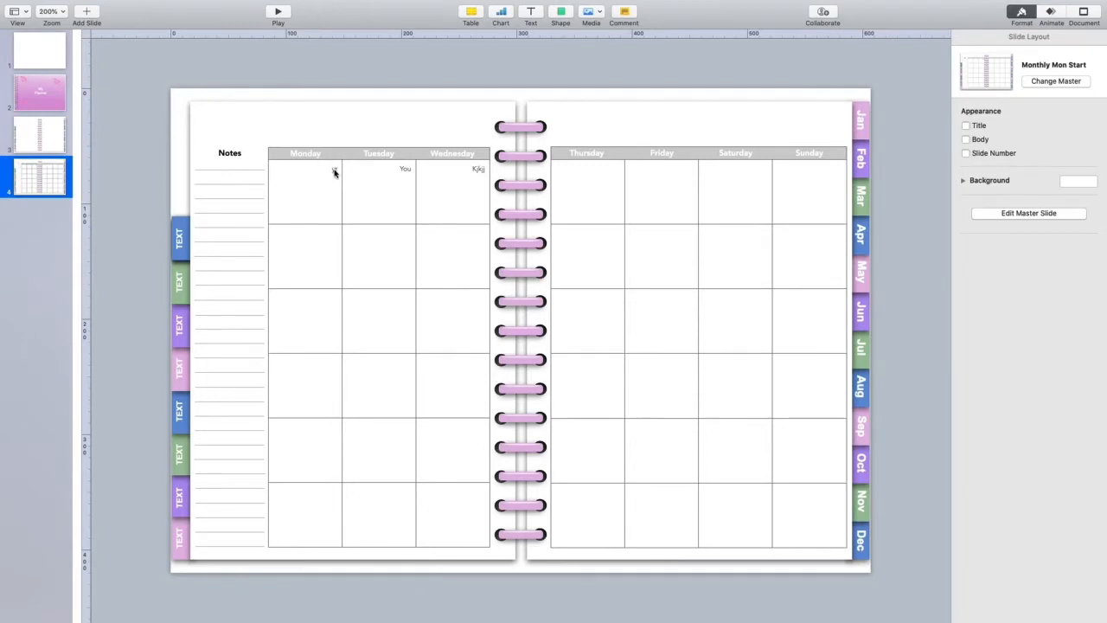
On the Monthly Mon Start master, delete the stray text from the first-week Monday, Tuesday and Wednesday cells.
{"action": "left_click", "coordinate": [407, 200]}
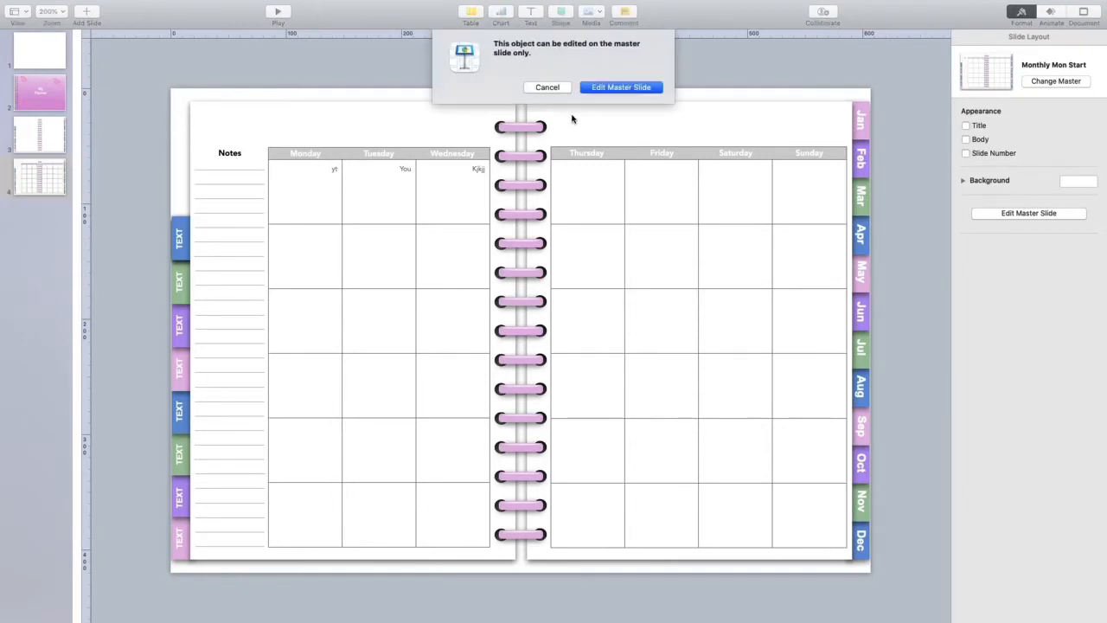
{"action": "left_click", "coordinate": [602, 90]}
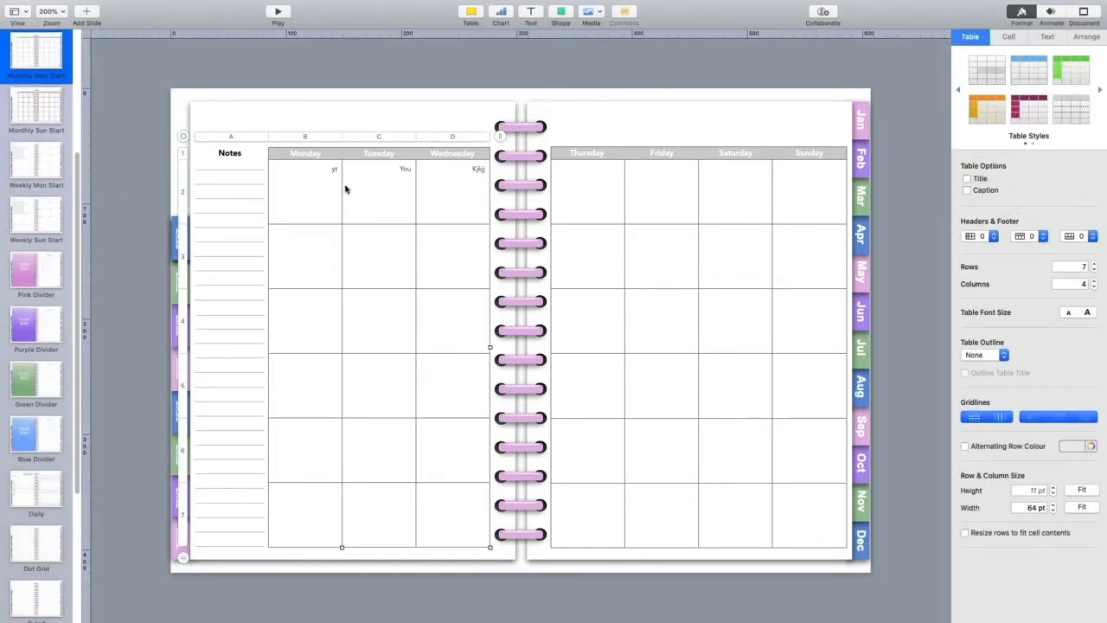
{"action": "left_click", "coordinate": [336, 173]}
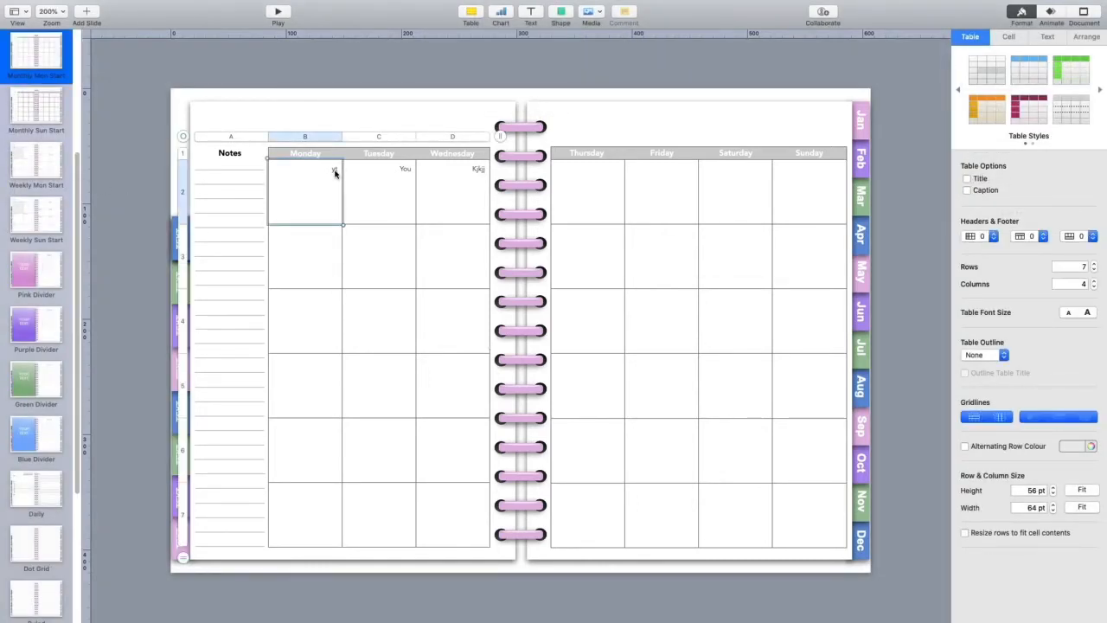
{"action": "double_click", "coordinate": [329, 161]}
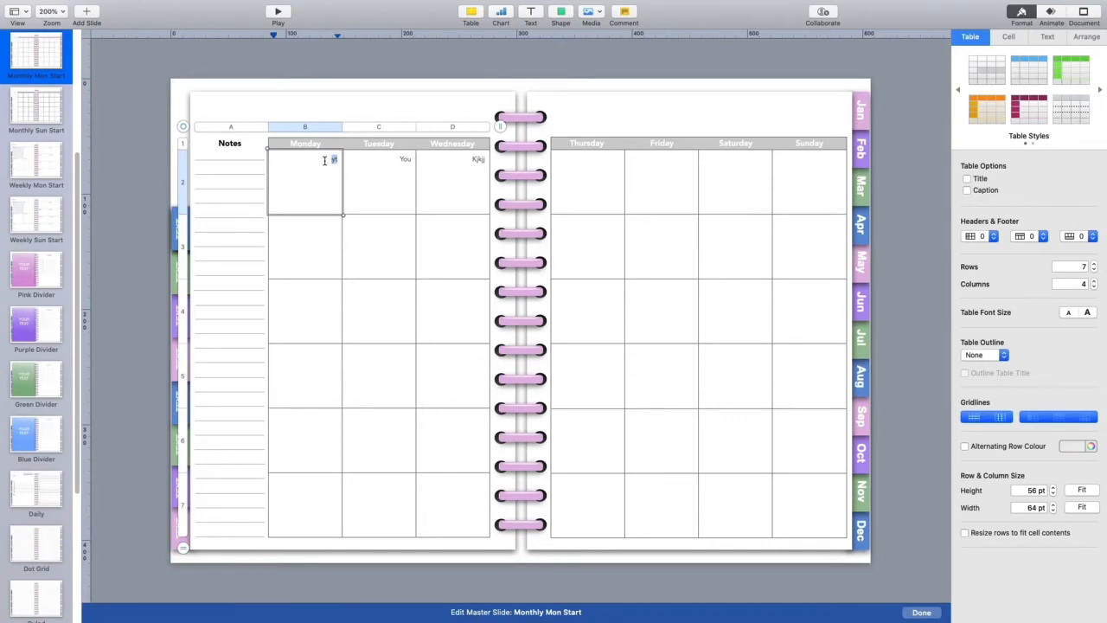
{"action": "key", "text": "BackSpace"}
{"action": "left_click", "coordinate": [405, 161]}
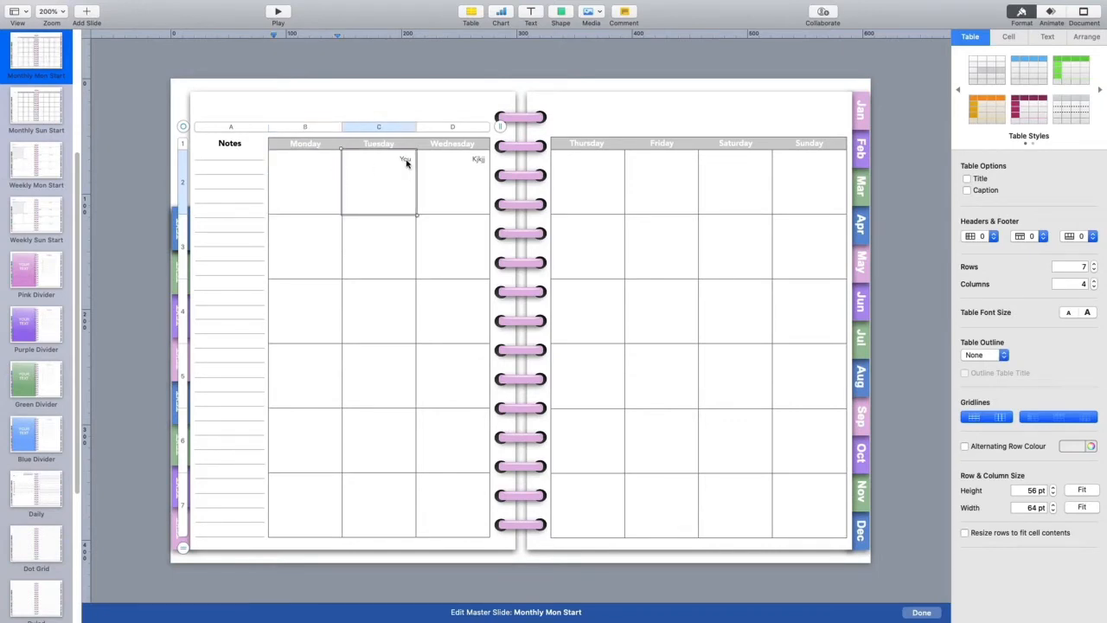
{"action": "double_click", "coordinate": [405, 161]}
{"action": "key", "text": "BackSpace"}
{"action": "left_click", "coordinate": [476, 161]}
{"action": "double_click", "coordinate": [477, 160]}
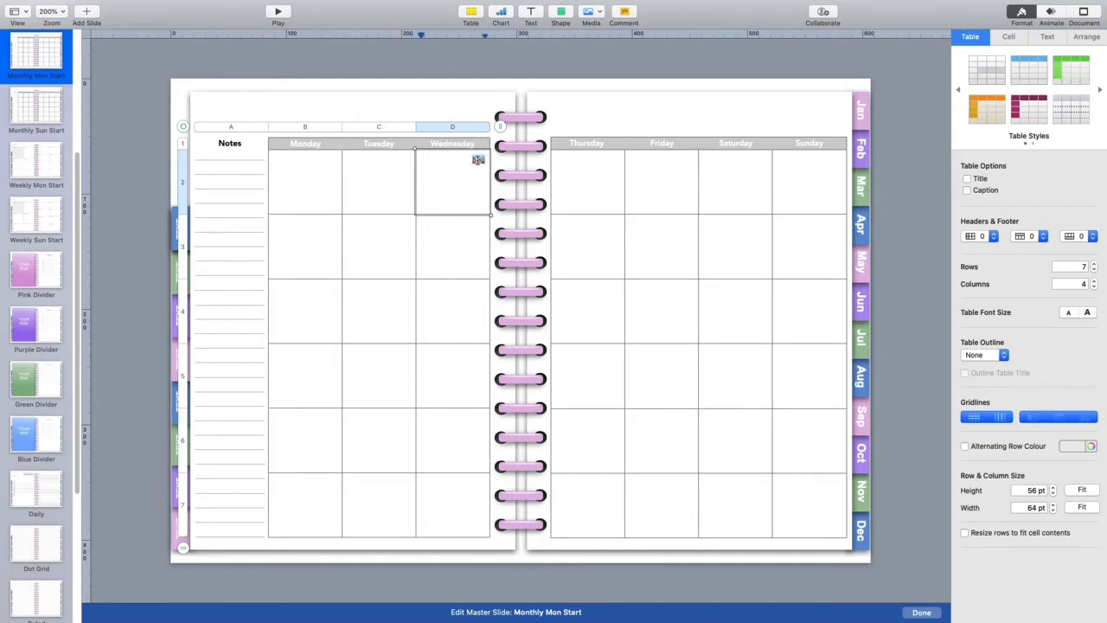
{"action": "key", "text": "BackSpace"}
{"action": "left_click", "coordinate": [356, 61]}
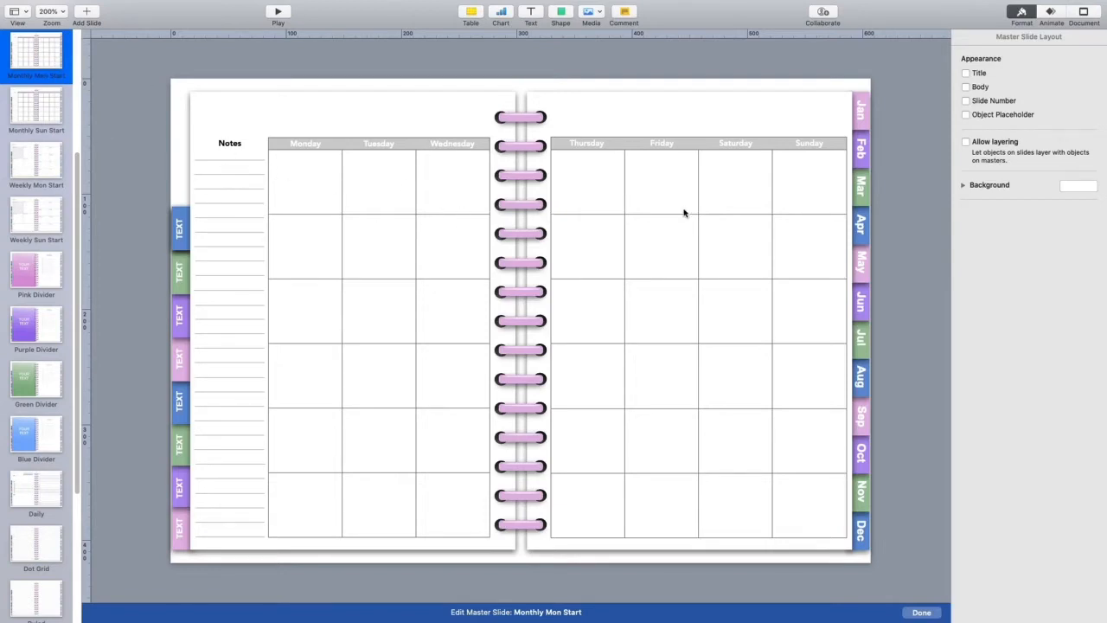
Apply the orange shape style to the second ring of the centre binding on the Monthly Mon Start master.
{"action": "left_click", "coordinate": [344, 189]}
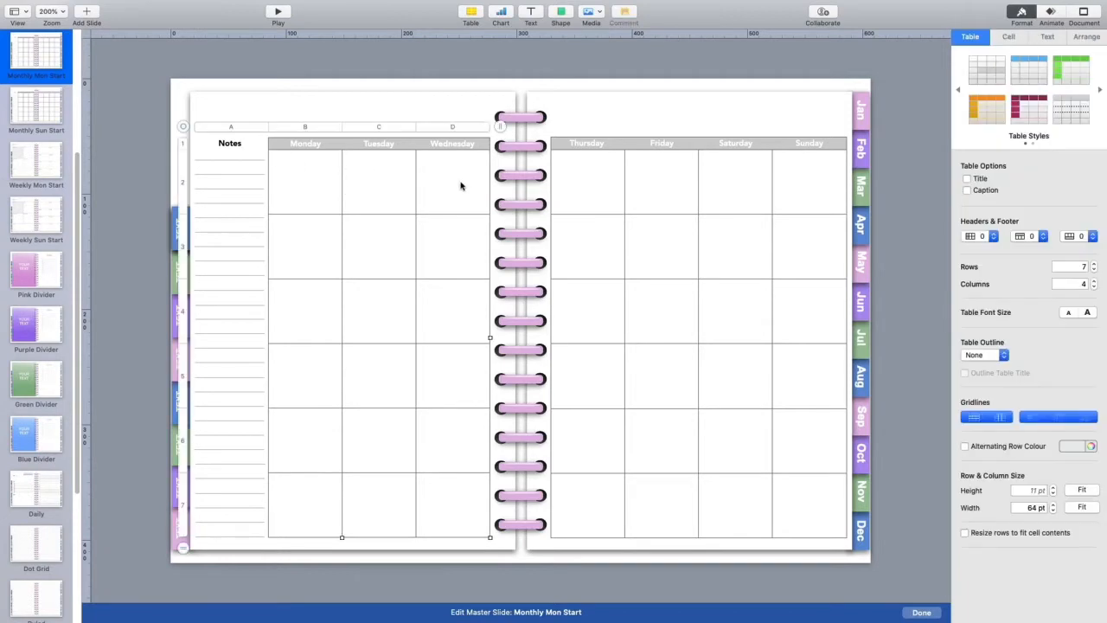
{"action": "left_click", "coordinate": [523, 151]}
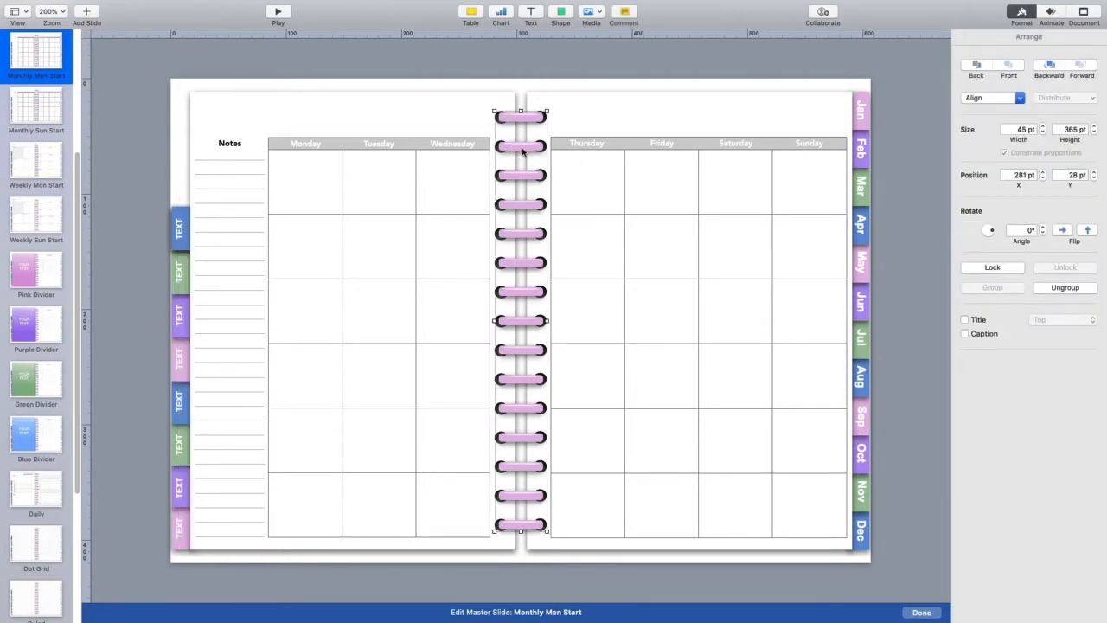
{"action": "left_click", "coordinate": [522, 151]}
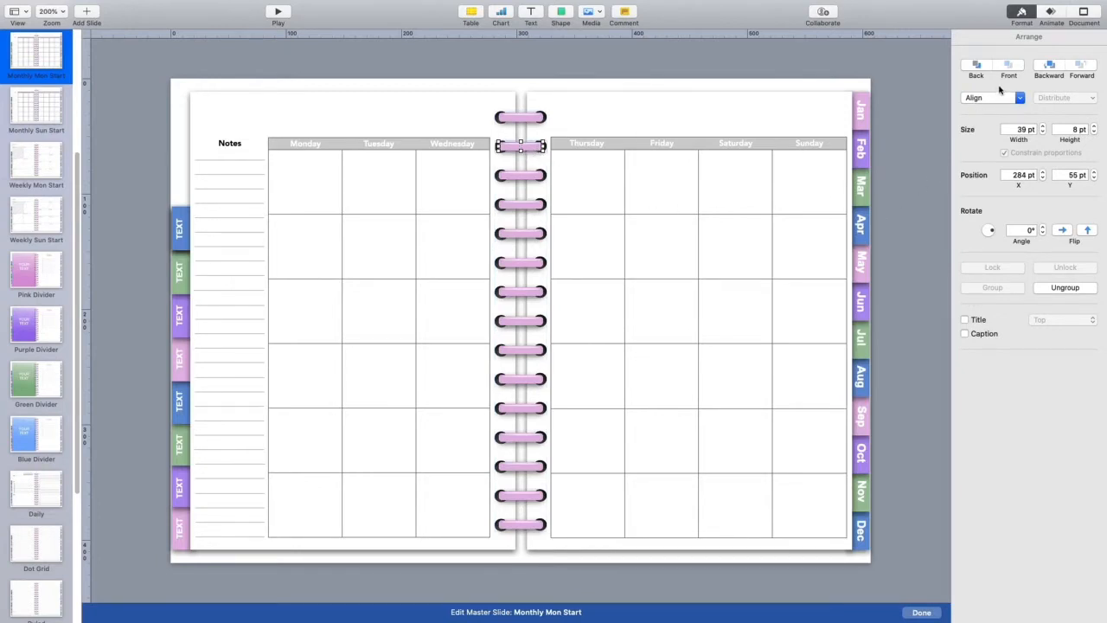
{"action": "left_click", "coordinate": [530, 150]}
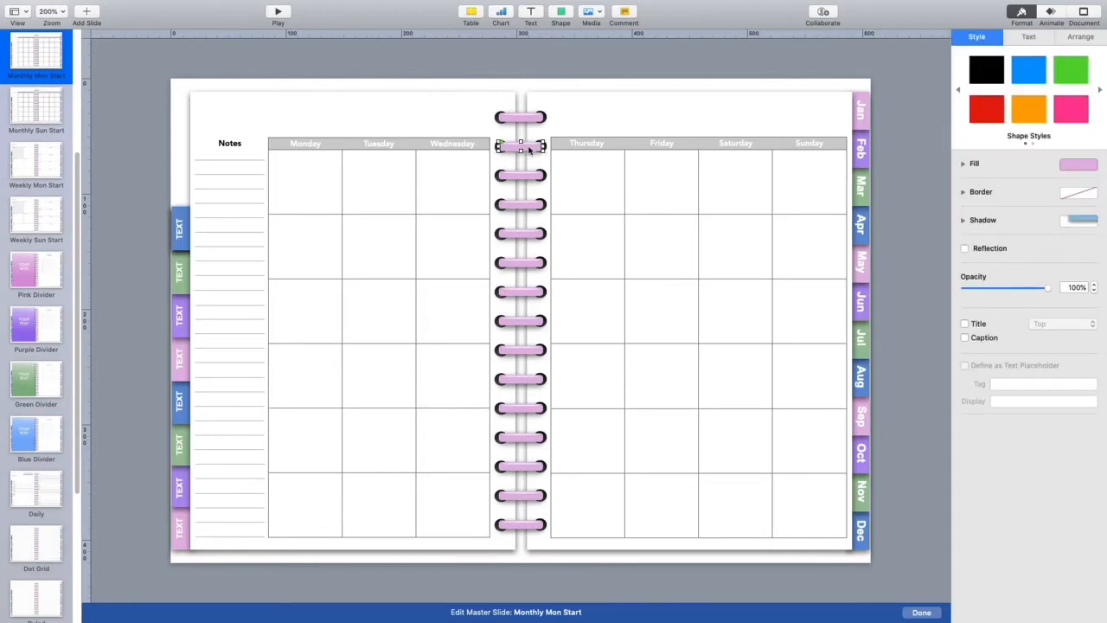
{"action": "left_click", "coordinate": [1029, 109]}
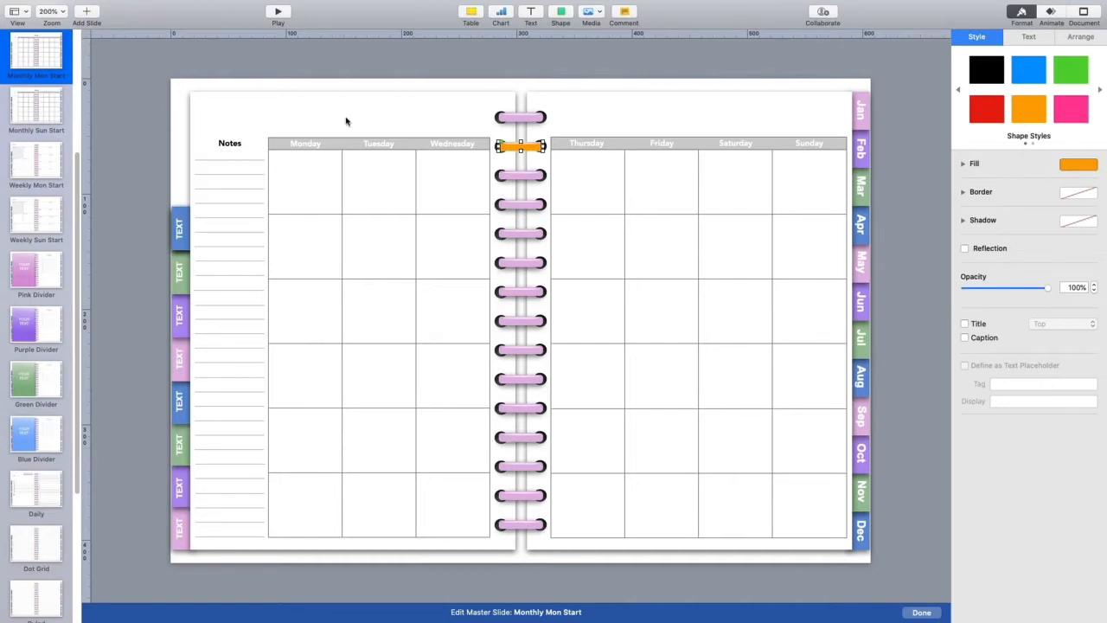
Undo the orange style on the second ring of the Monthly Mon Start master's centre binding.
{"action": "key", "text": "super+z"}
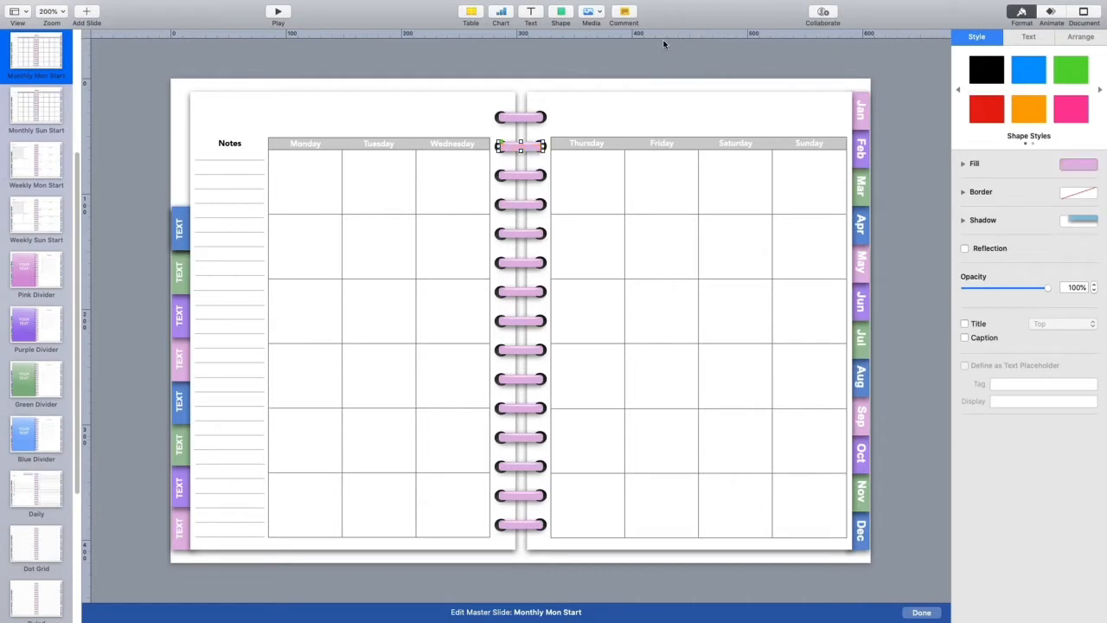
{"action": "left_click", "coordinate": [407, 112]}
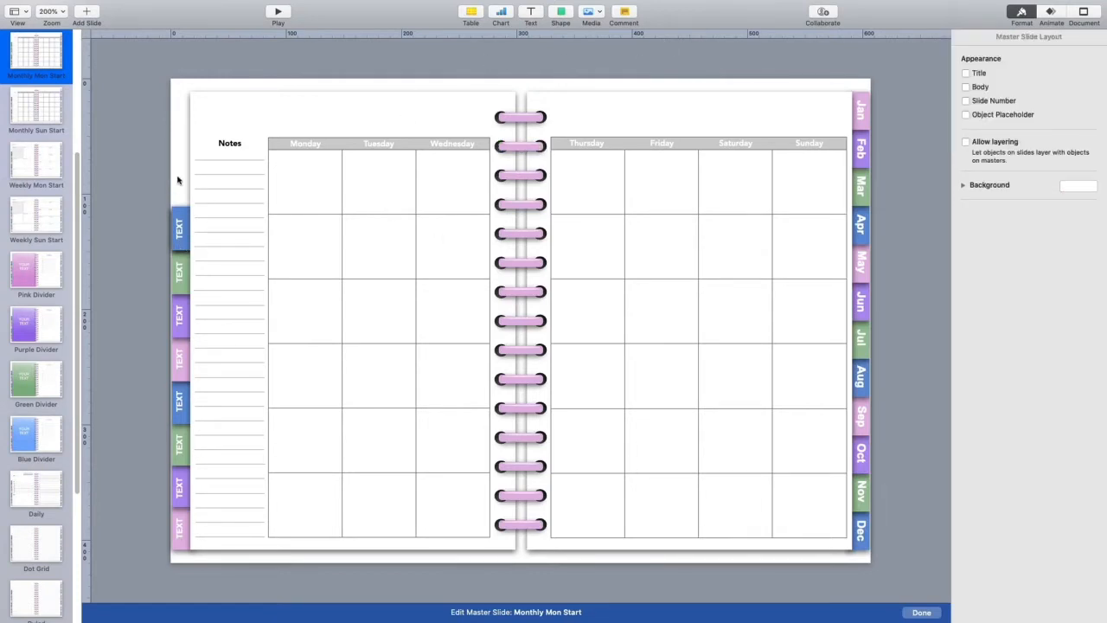
Take the planner window out of full screen and finish editing the Monthly Mon Start master.
{"action": "mouse_move", "coordinate": [87, 5]}
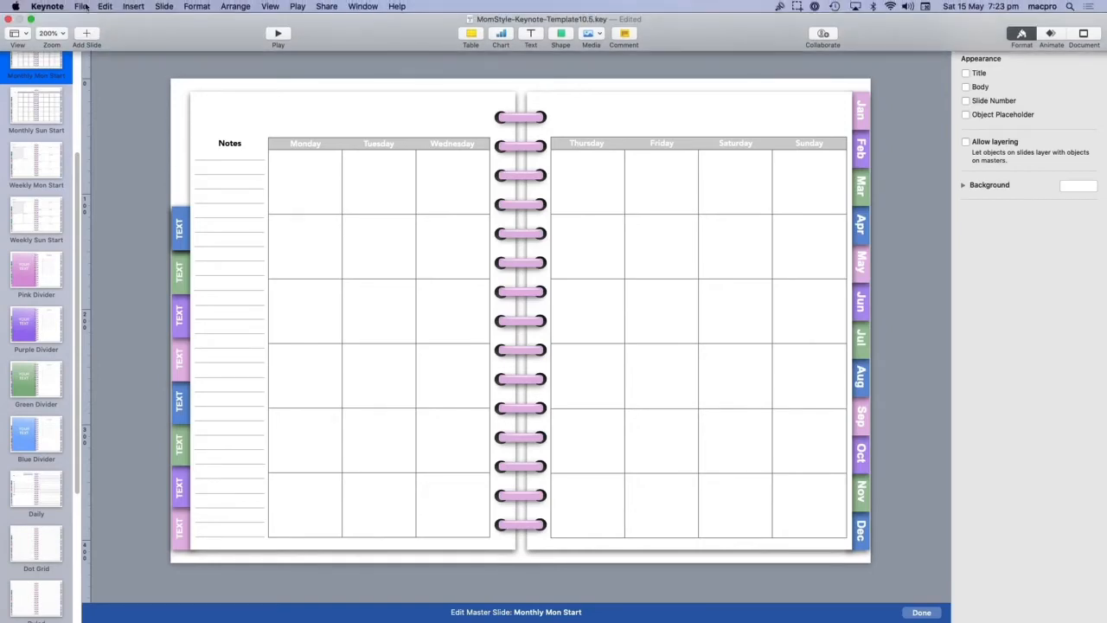
{"action": "left_click", "coordinate": [31, 17]}
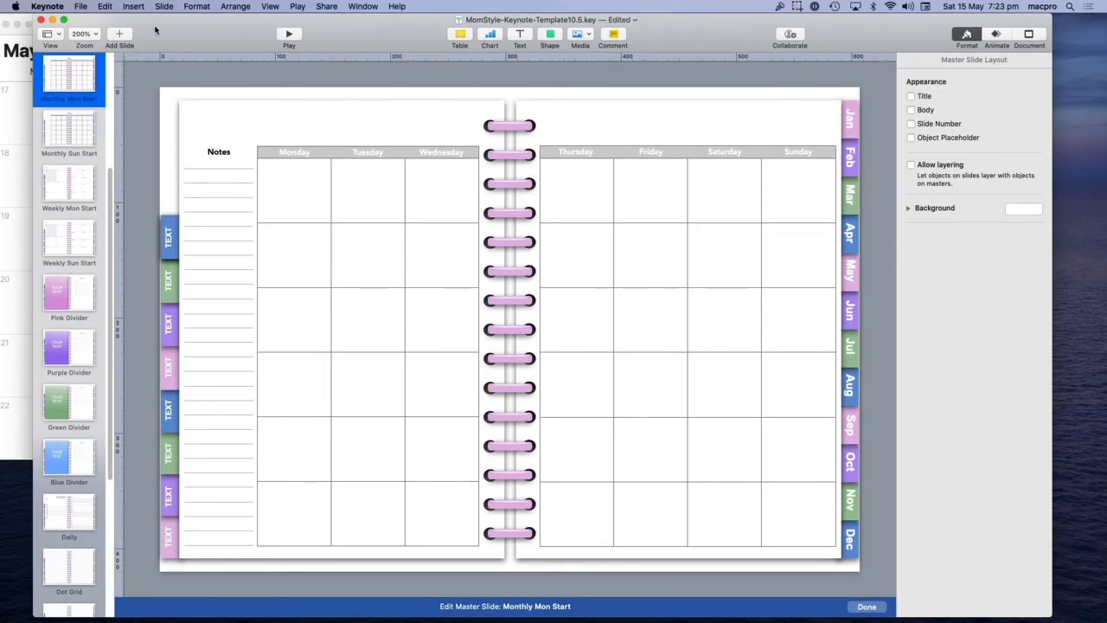
{"action": "left_click_drag", "start_coordinate": [156, 33], "coordinate": [364, 42]}
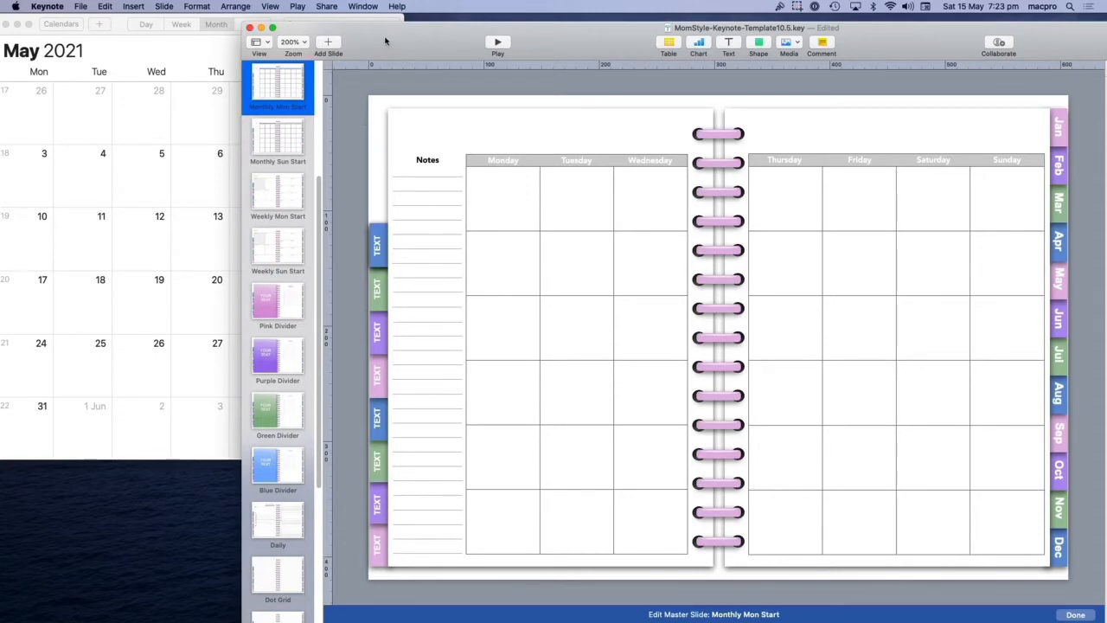
{"action": "left_click_drag", "start_coordinate": [384, 39], "coordinate": [209, 15]}
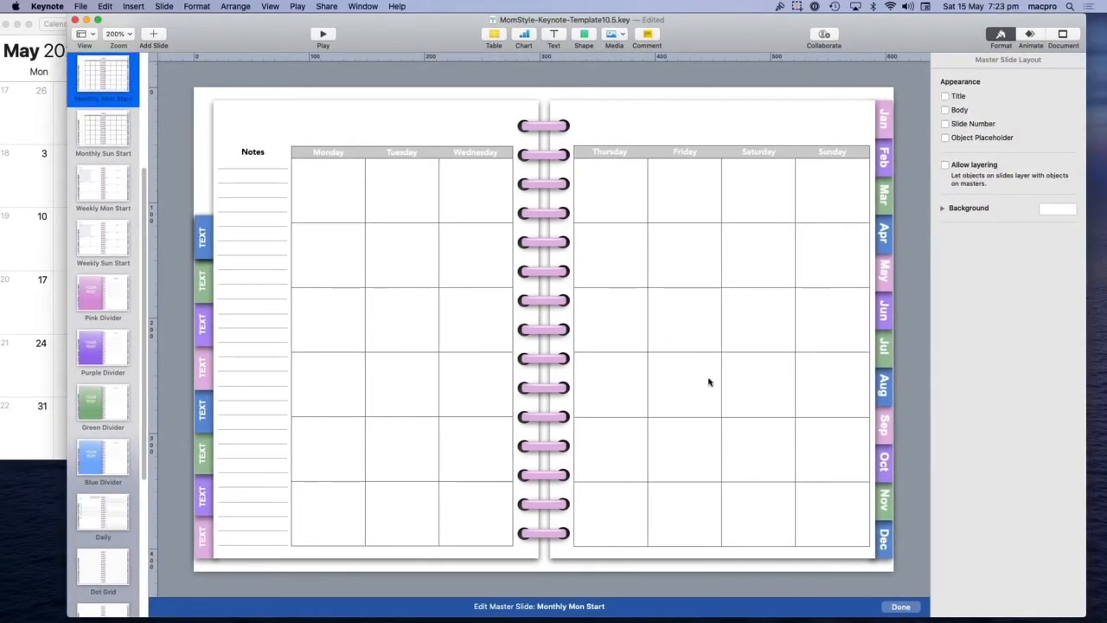
{"action": "left_click", "coordinate": [901, 607]}
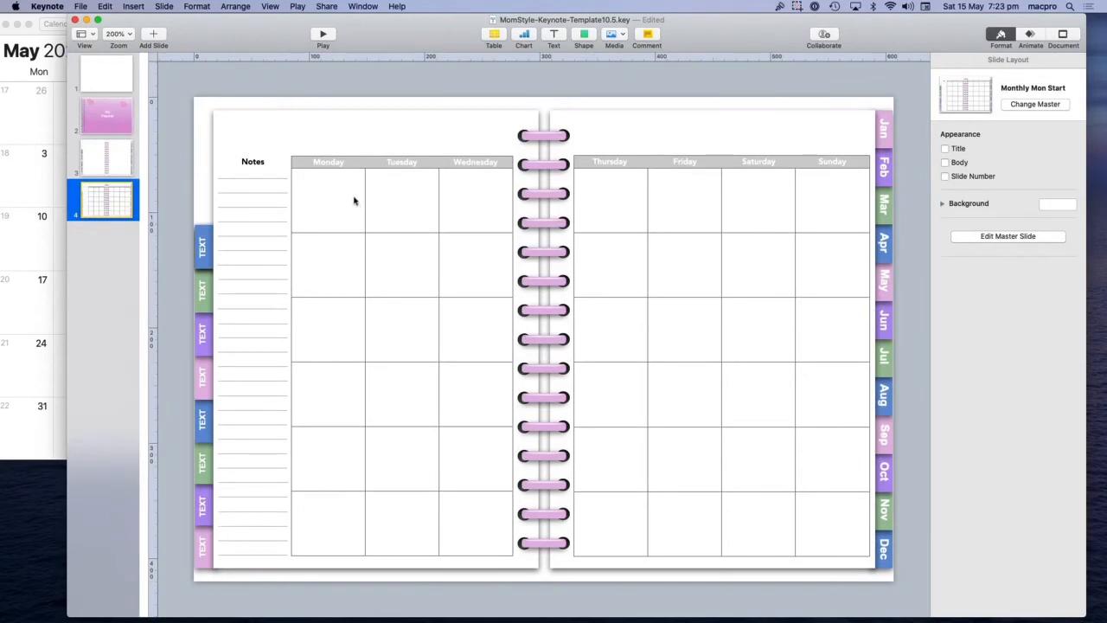
Switch to Calendar beside the planner window and show January 2021 in month view, with the calendar window widened.
{"action": "left_click_drag", "start_coordinate": [242, 21], "coordinate": [353, 15]}
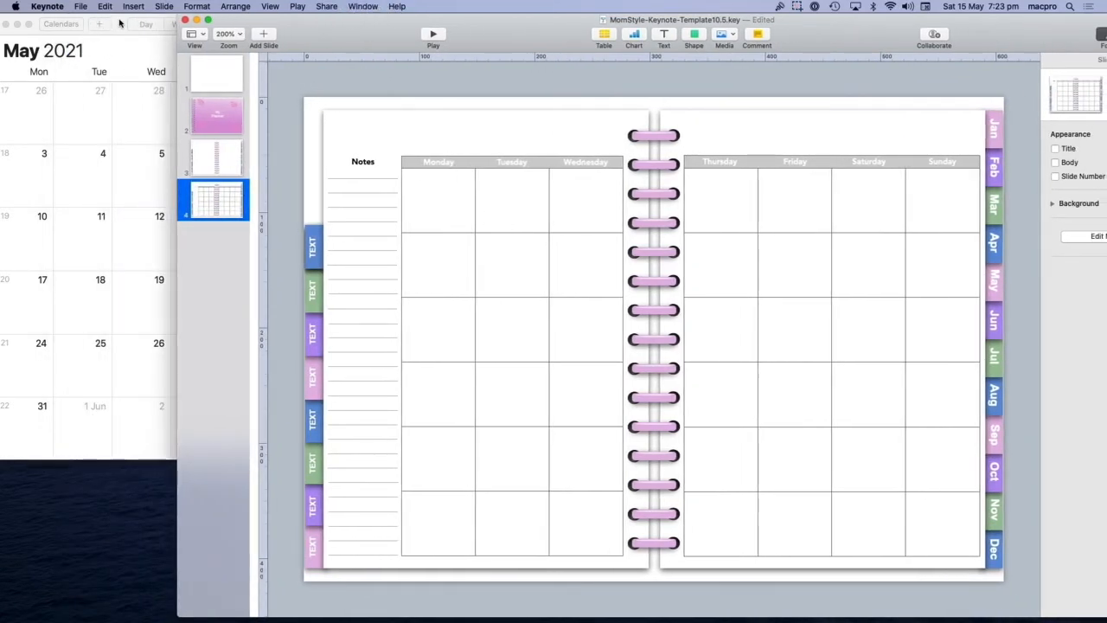
{"action": "left_click_drag", "start_coordinate": [342, 32], "coordinate": [458, 25]}
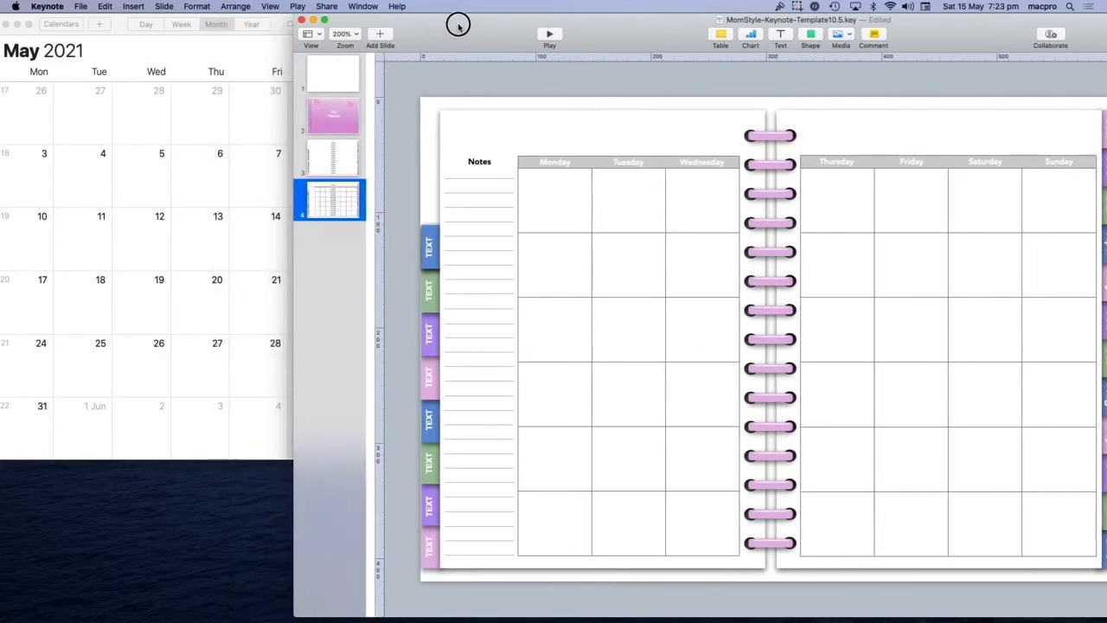
{"action": "left_click", "coordinate": [120, 25]}
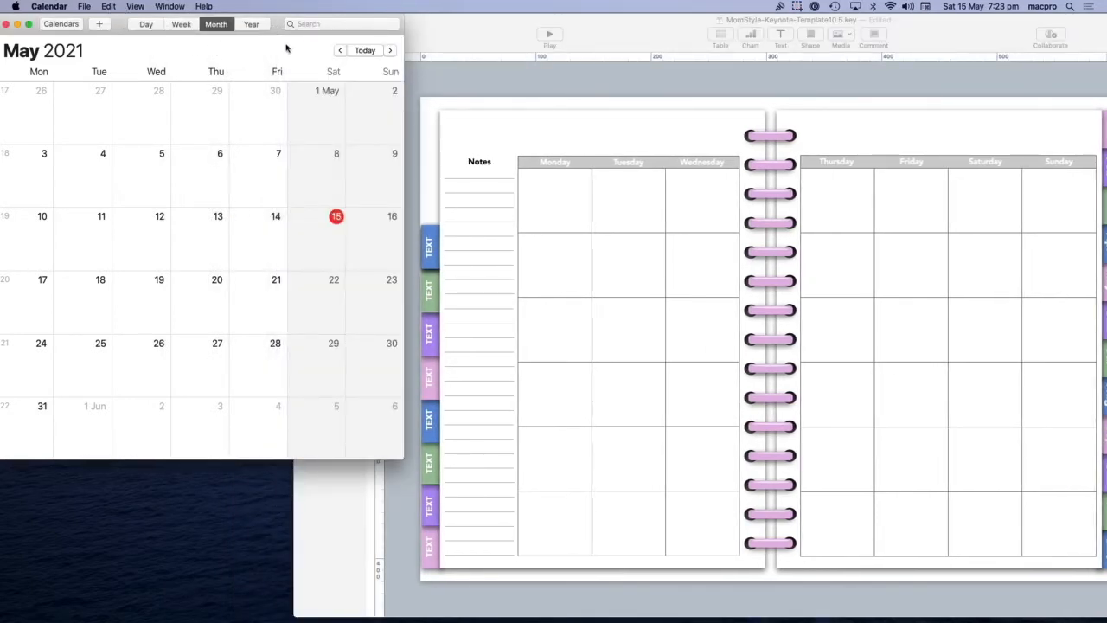
{"action": "left_click_drag", "start_coordinate": [282, 26], "coordinate": [319, 29]}
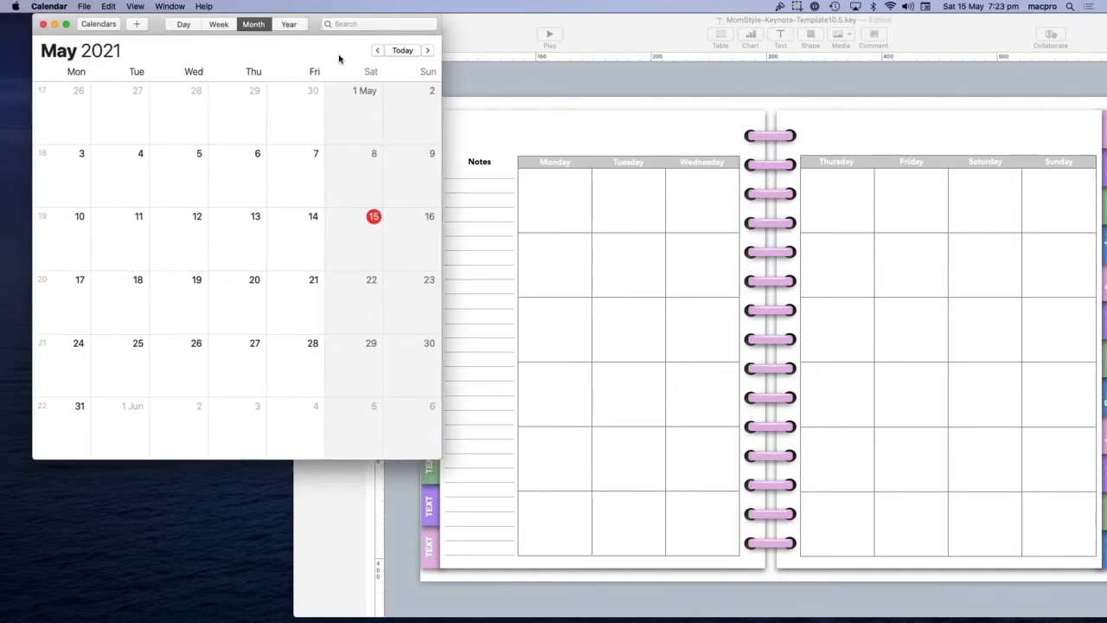
{"action": "left_click", "coordinate": [377, 50]}
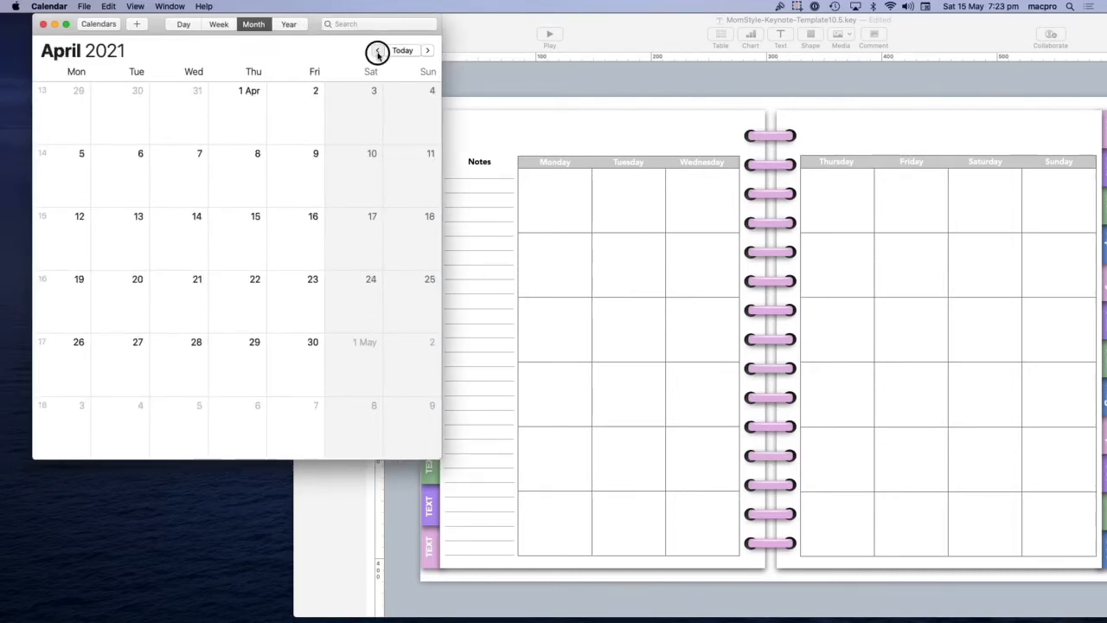
{"action": "left_click", "coordinate": [377, 50]}
{"action": "left_click", "coordinate": [377, 50]}
{"action": "left_click", "coordinate": [377, 50]}
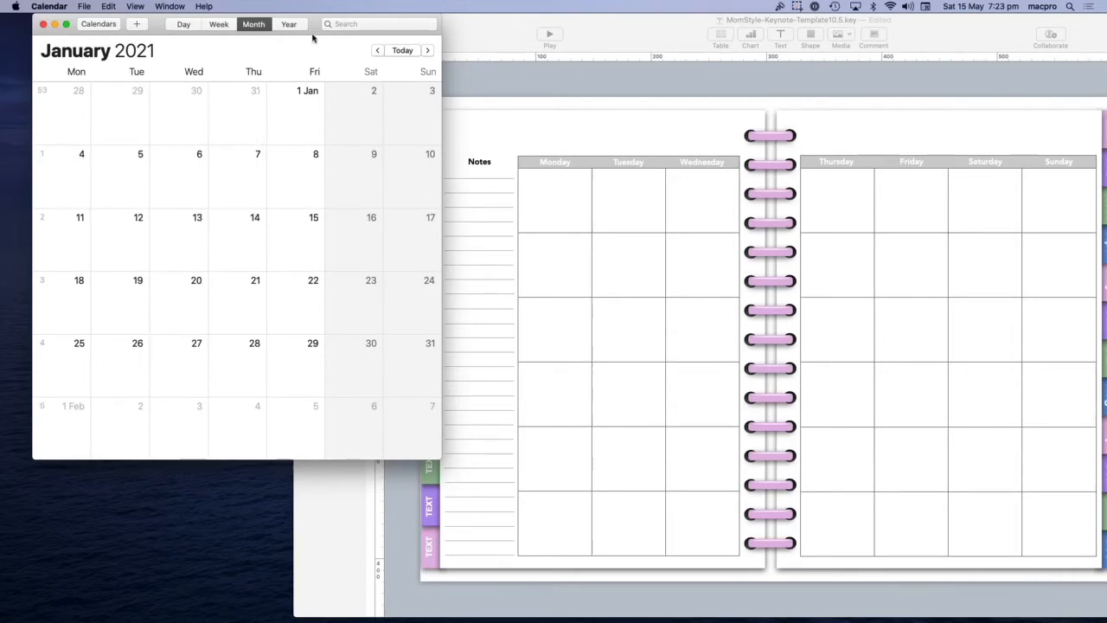
{"action": "left_click_drag", "start_coordinate": [441, 76], "coordinate": [531, 81]}
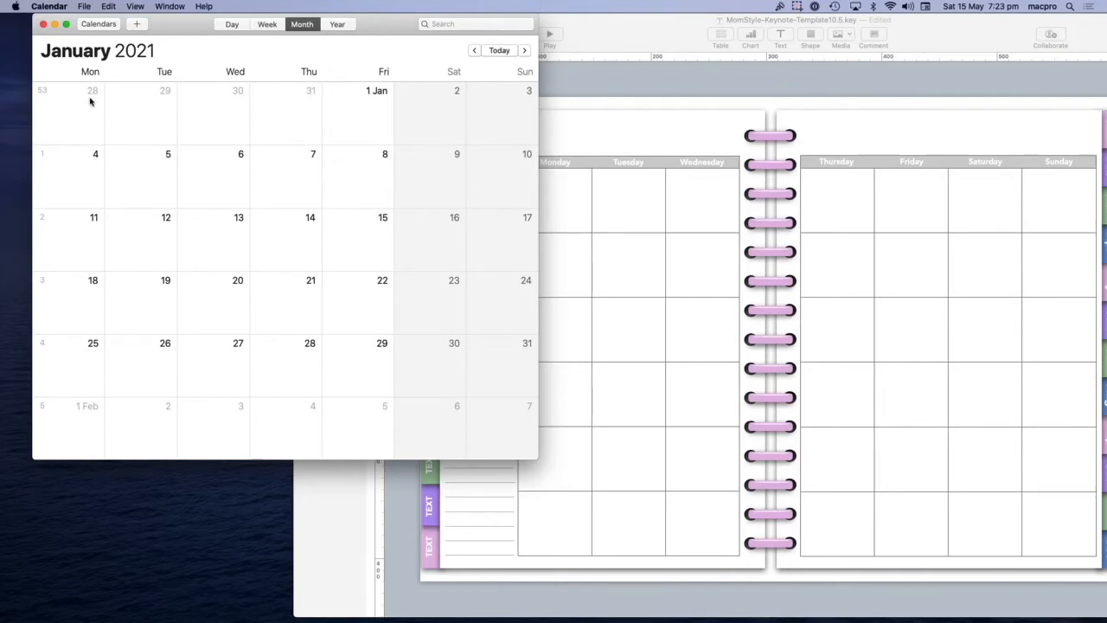
Switch back to Keynote and add a text box reading 28 in the first-week Monday cell.
{"action": "left_click", "coordinate": [573, 140]}
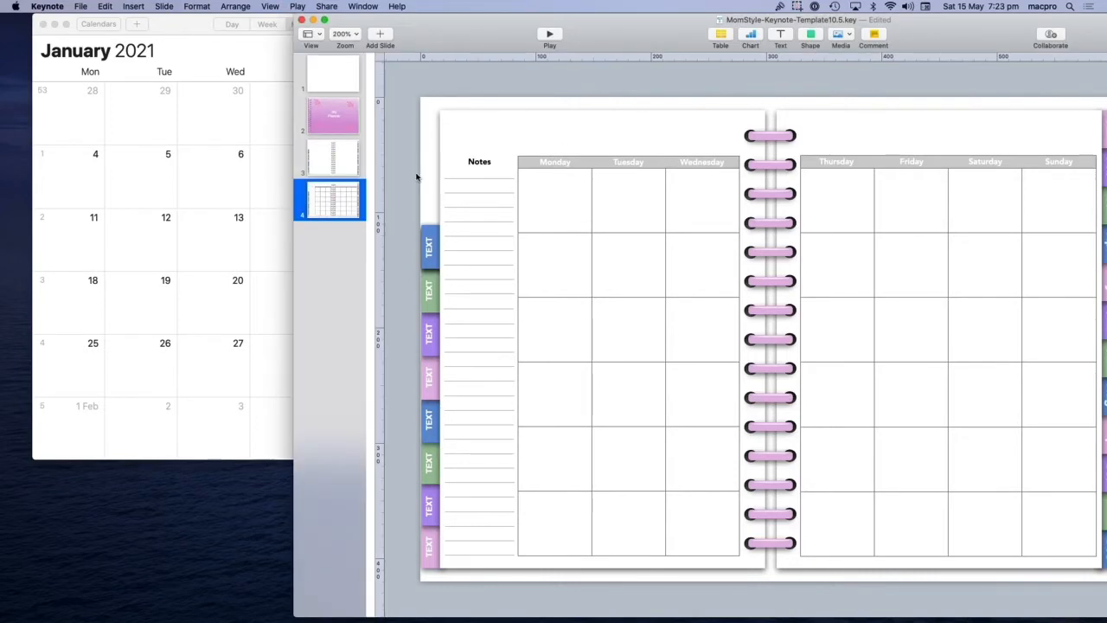
{"action": "left_click_drag", "start_coordinate": [691, 38], "coordinate": [587, 35]}
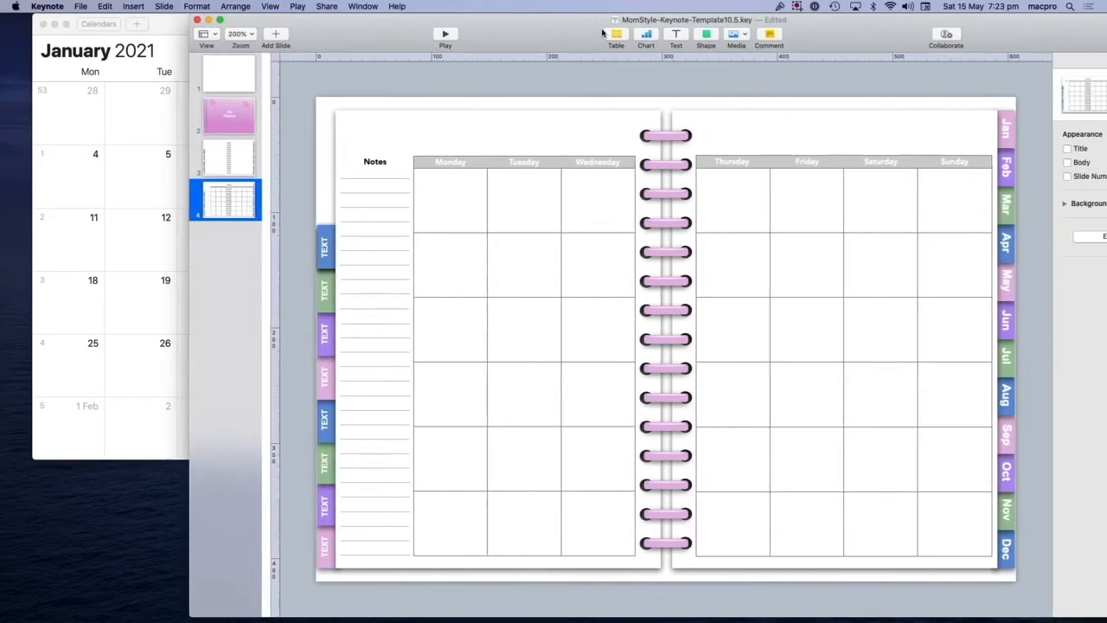
{"action": "left_click", "coordinate": [676, 34]}
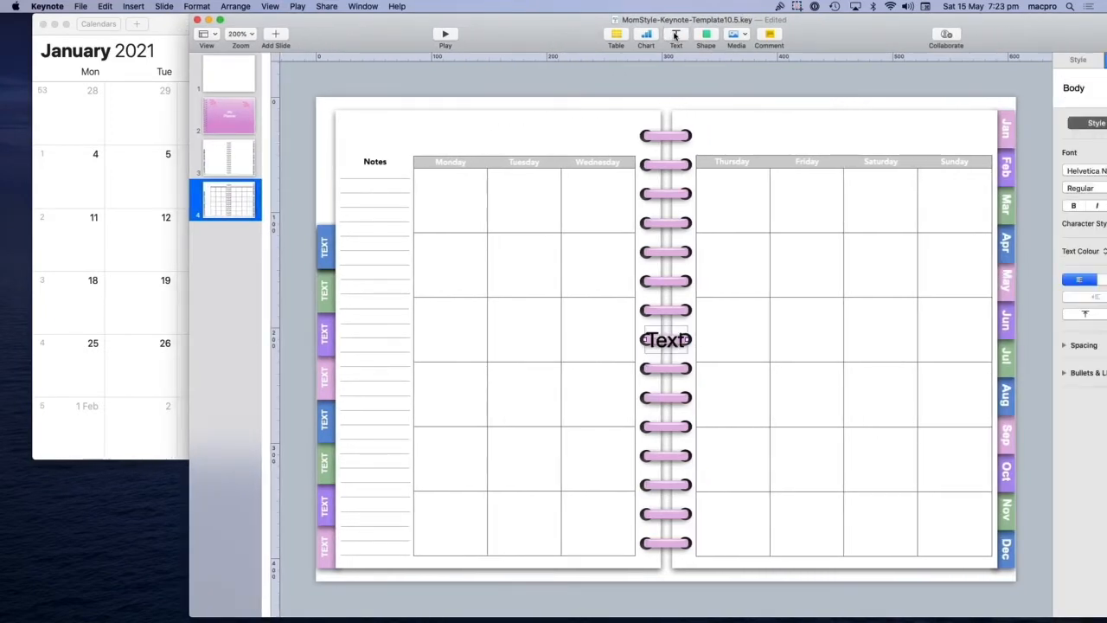
{"action": "left_click_drag", "start_coordinate": [666, 340], "coordinate": [462, 185]}
{"action": "double_click", "coordinate": [462, 186]}
{"action": "key", "text": "BackSpace"}
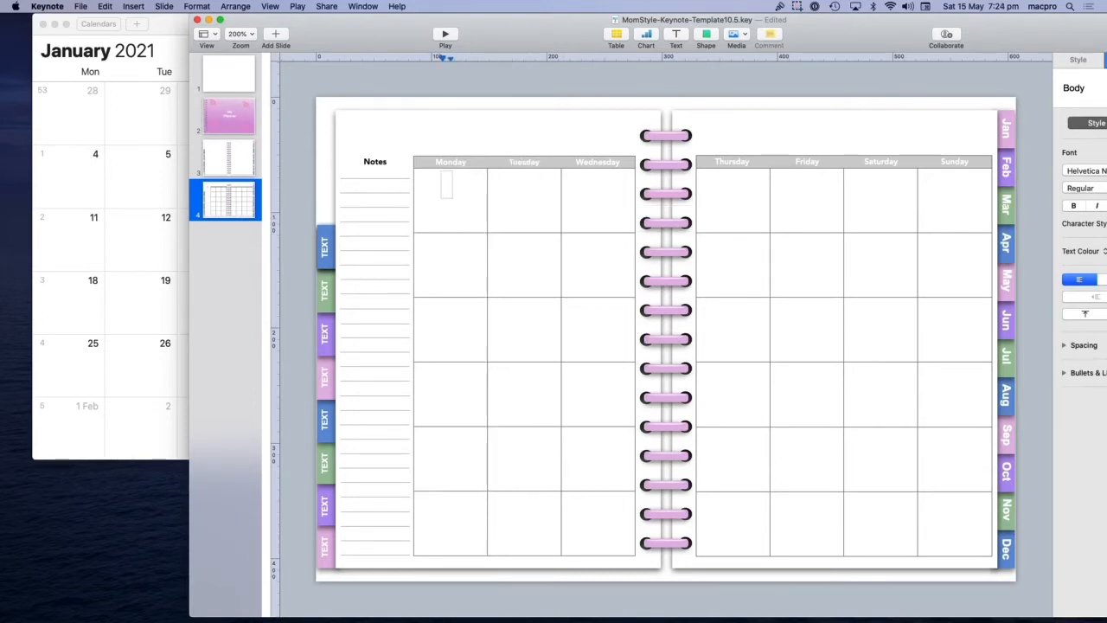
{"action": "type", "text": "28"}
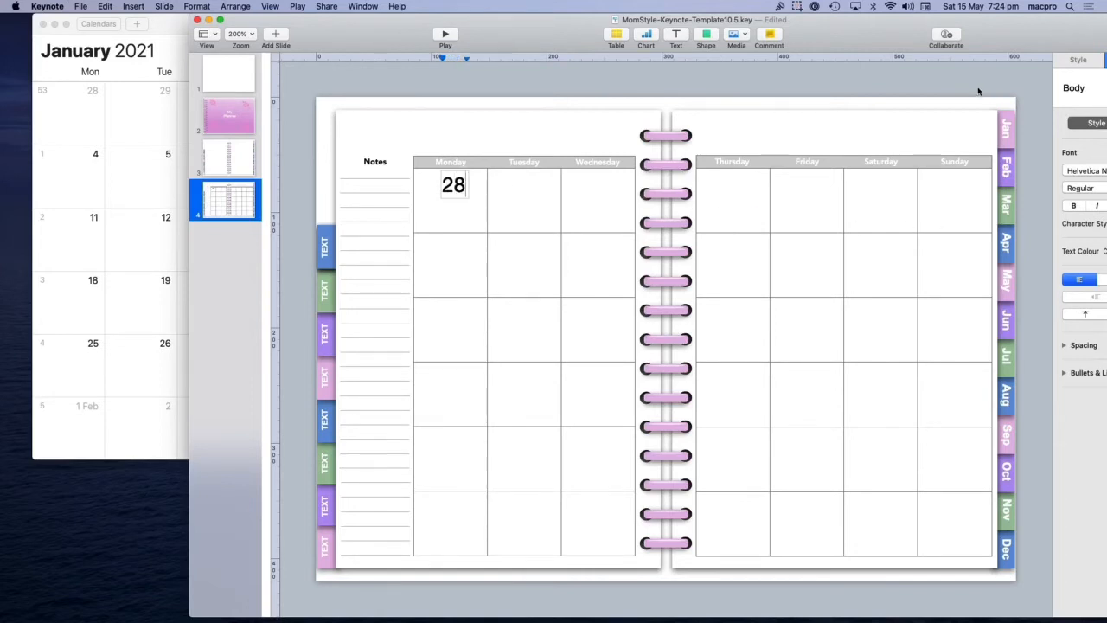
Set the font size of the Monday date 28 to 10 pt.
{"action": "left_click_drag", "start_coordinate": [1010, 44], "coordinate": [854, 23]}
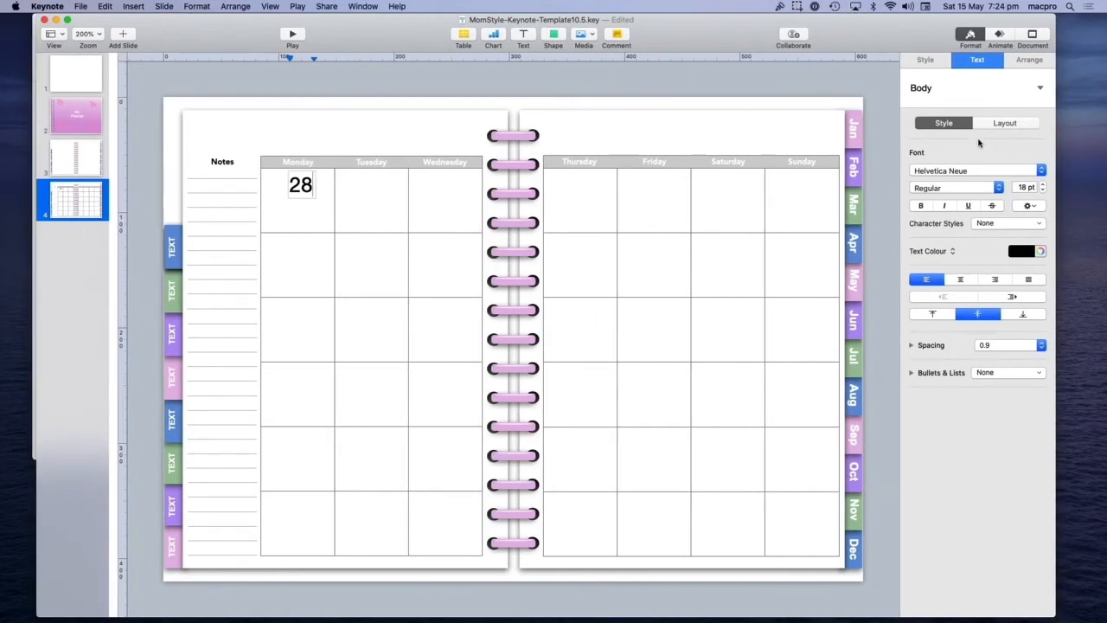
{"action": "left_click", "coordinate": [1042, 191]}
{"action": "left_click", "coordinate": [1042, 191]}
{"action": "key", "text": "super+z"}
{"action": "key", "text": "super+z"}
{"action": "left_click", "coordinate": [1041, 191]}
{"action": "left_click", "coordinate": [1042, 191]}
{"action": "left_click", "coordinate": [1042, 191]}
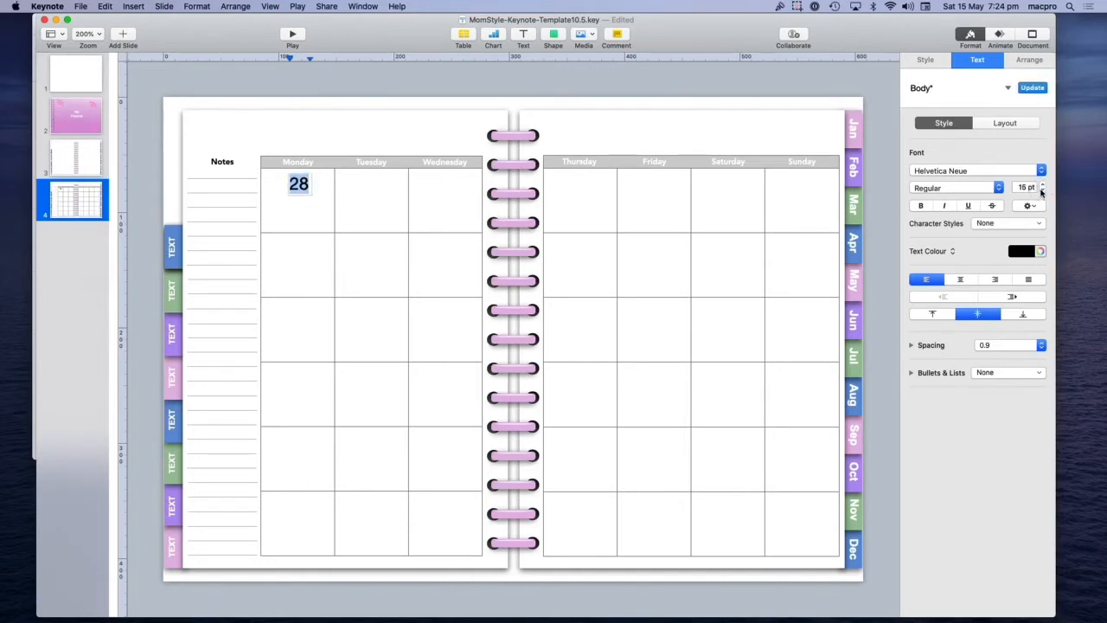
{"action": "left_click", "coordinate": [1042, 191]}
{"action": "left_click", "coordinate": [1042, 191]}
{"action": "left_click", "coordinate": [1042, 191]}
{"action": "left_click", "coordinate": [1042, 191]}
{"action": "left_click", "coordinate": [1042, 191]}
{"action": "left_click", "coordinate": [1042, 191]}
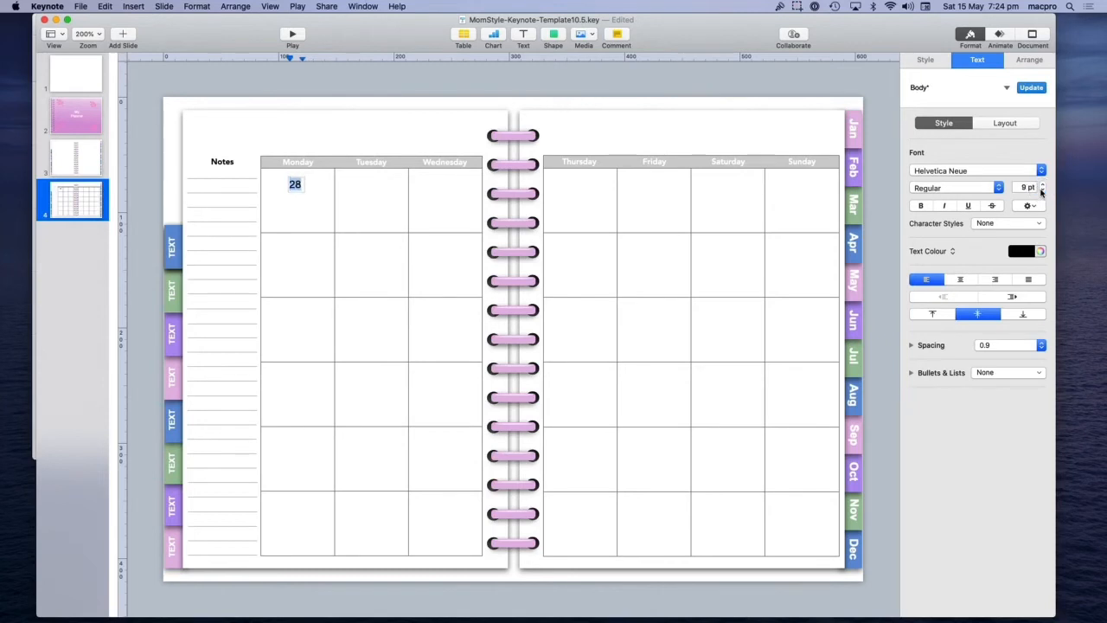
{"action": "left_click", "coordinate": [1042, 183]}
{"action": "left_click", "coordinate": [305, 215]}
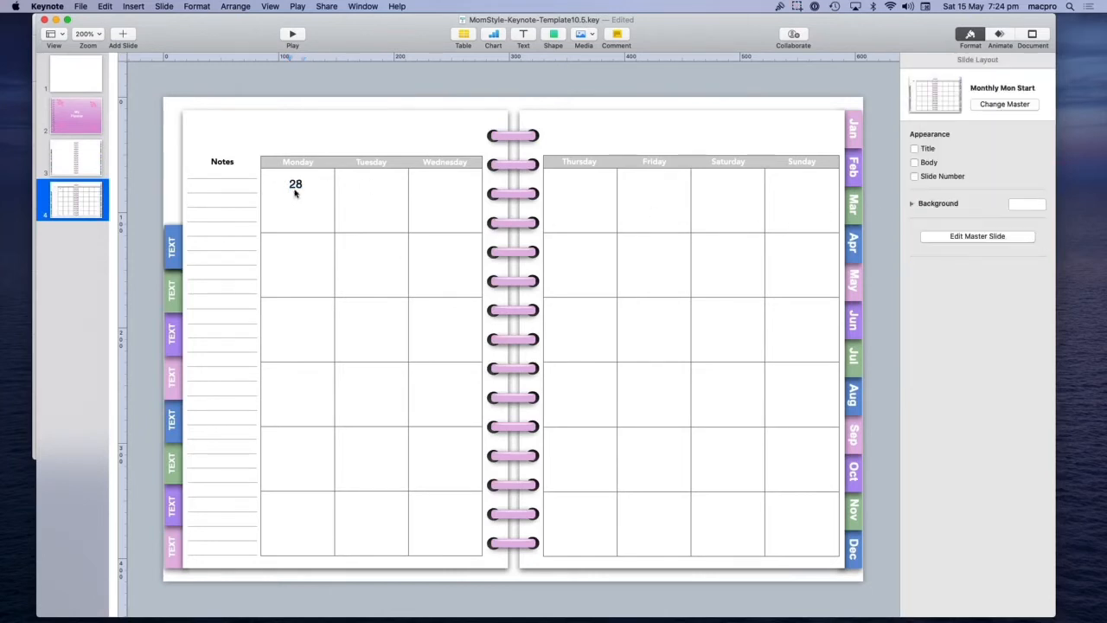
Move the 28 to the upper-right corner of its Monday cell and copy it into the Tuesday and Wednesday cells.
{"action": "left_click", "coordinate": [296, 185]}
{"action": "left_click_drag", "start_coordinate": [296, 187], "coordinate": [324, 178]}
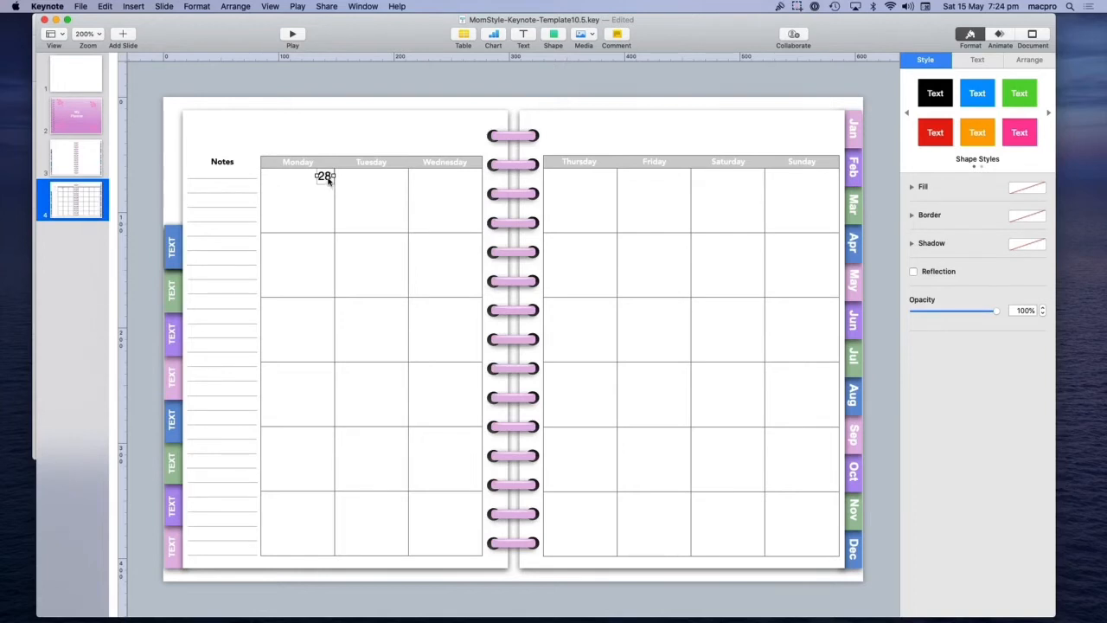
{"action": "left_click_drag", "start_coordinate": [328, 180], "coordinate": [471, 176]}
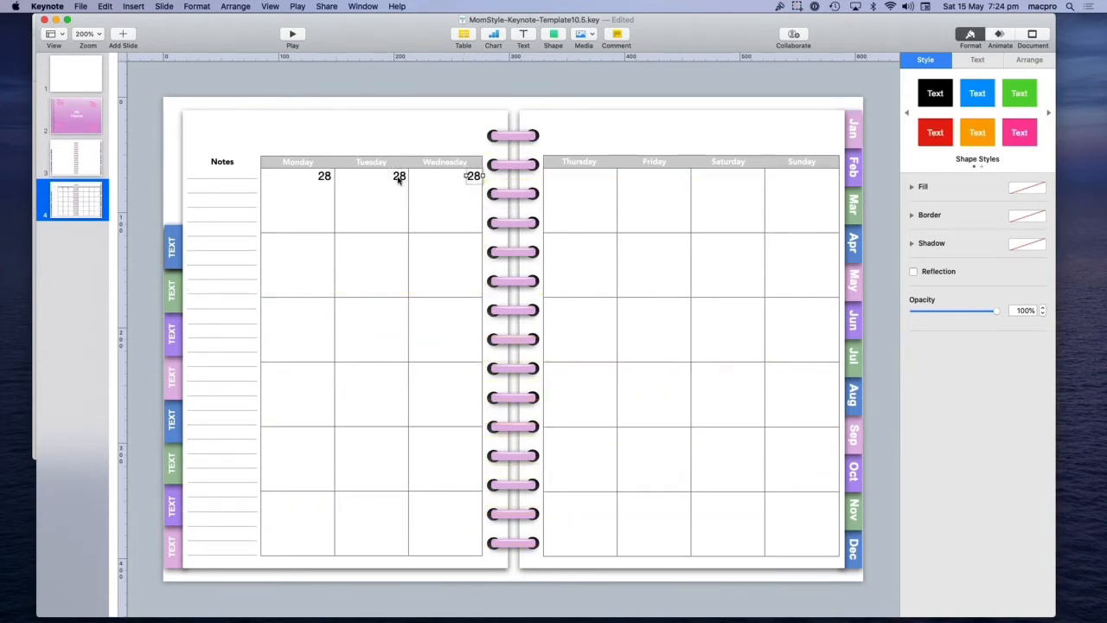
Change the copied first-week dates to 29 for Tuesday and 30 for Wednesday.
{"action": "left_click", "coordinate": [398, 179]}
{"action": "double_click", "coordinate": [398, 178]}
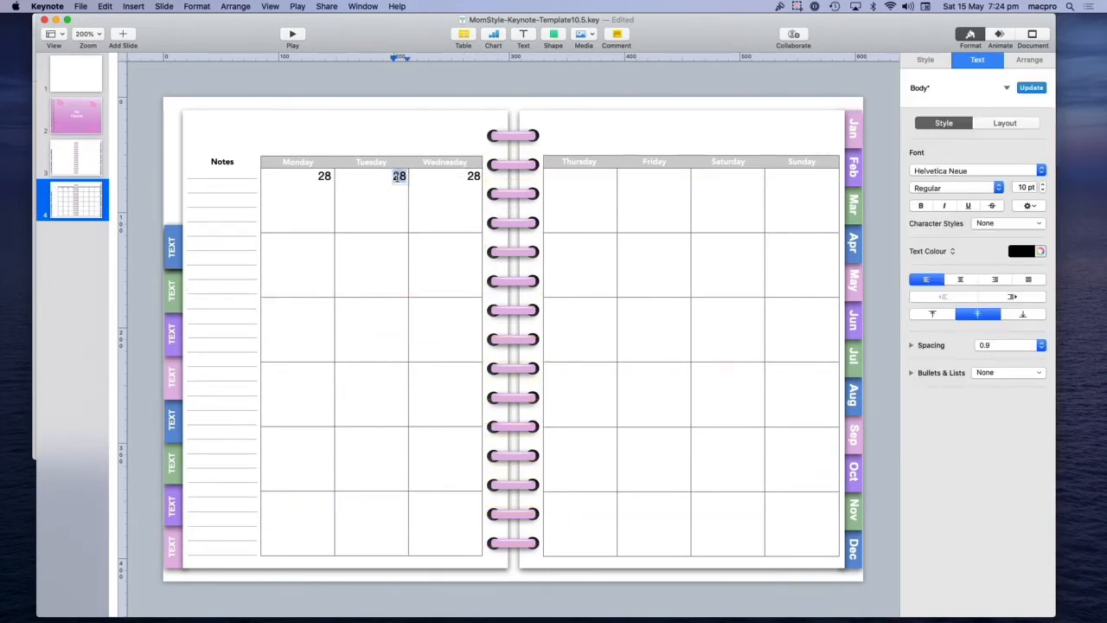
{"action": "type", "text": "29"}
{"action": "left_click", "coordinate": [473, 177]}
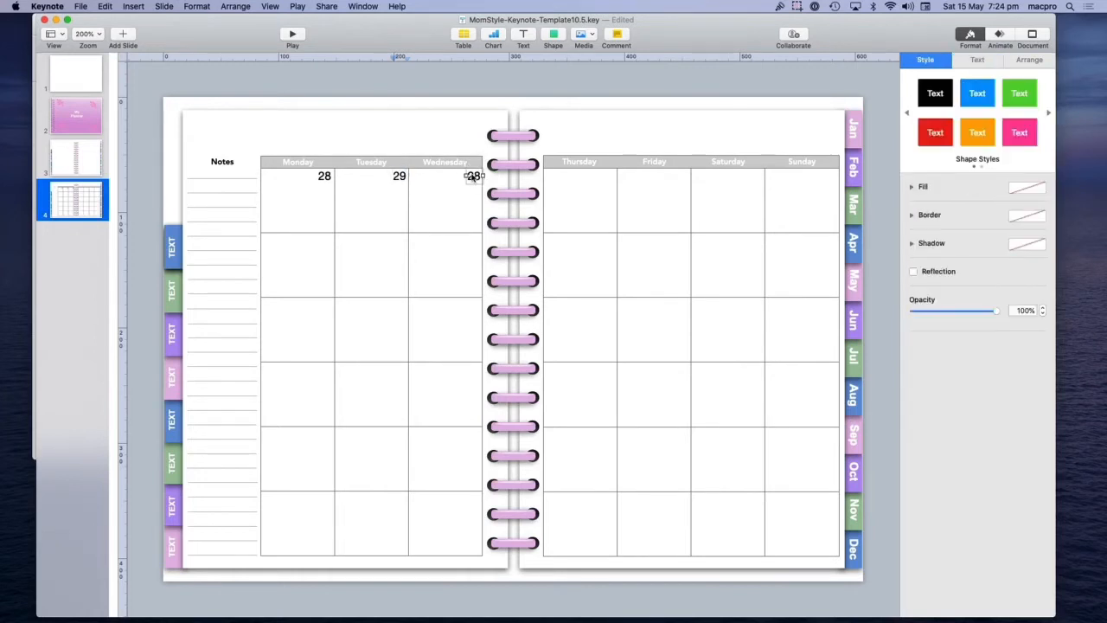
{"action": "double_click", "coordinate": [473, 178]}
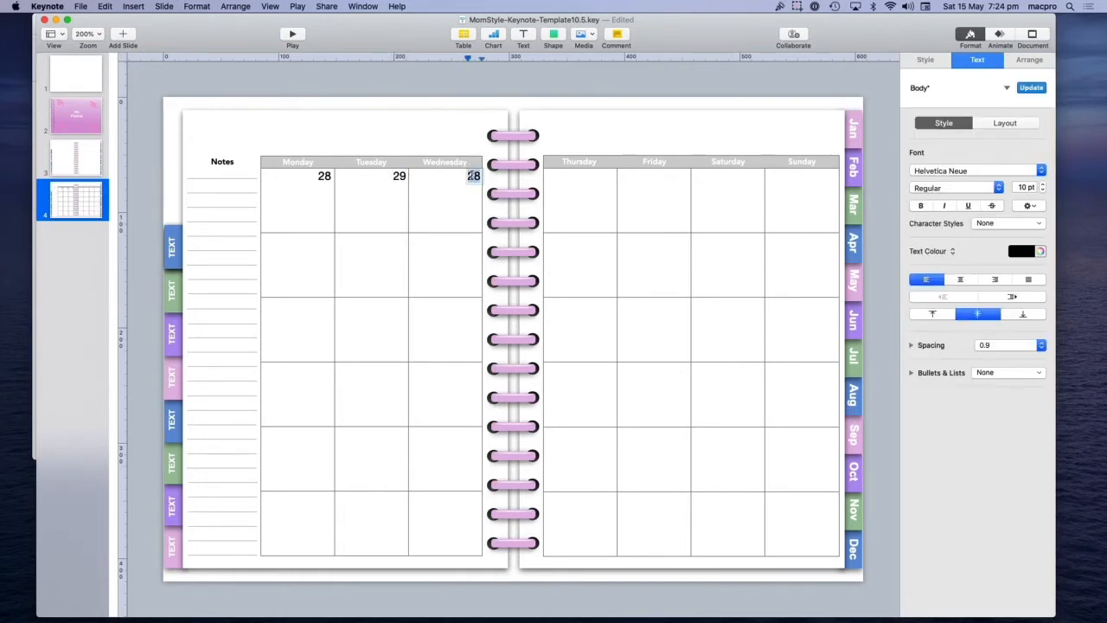
{"action": "type", "text": "30"}
Copy the Wednesday date into the first-week Thursday cell and change the copy to 31.
{"action": "left_click", "coordinate": [475, 179]}
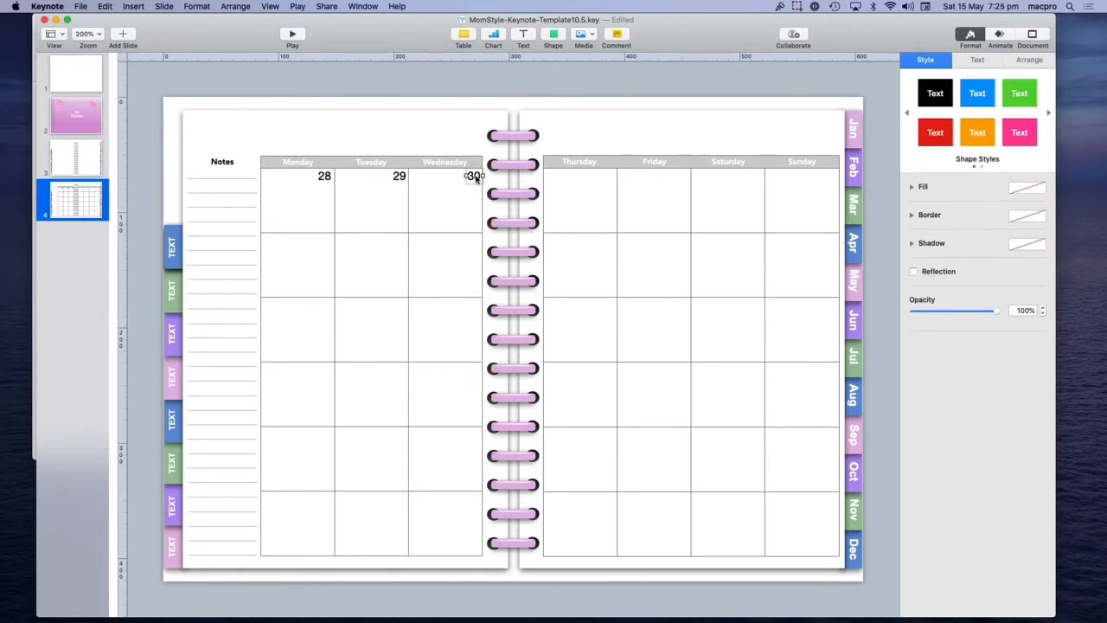
{"action": "left_click_drag", "start_coordinate": [475, 177], "coordinate": [607, 176]}
{"action": "double_click", "coordinate": [607, 177]}
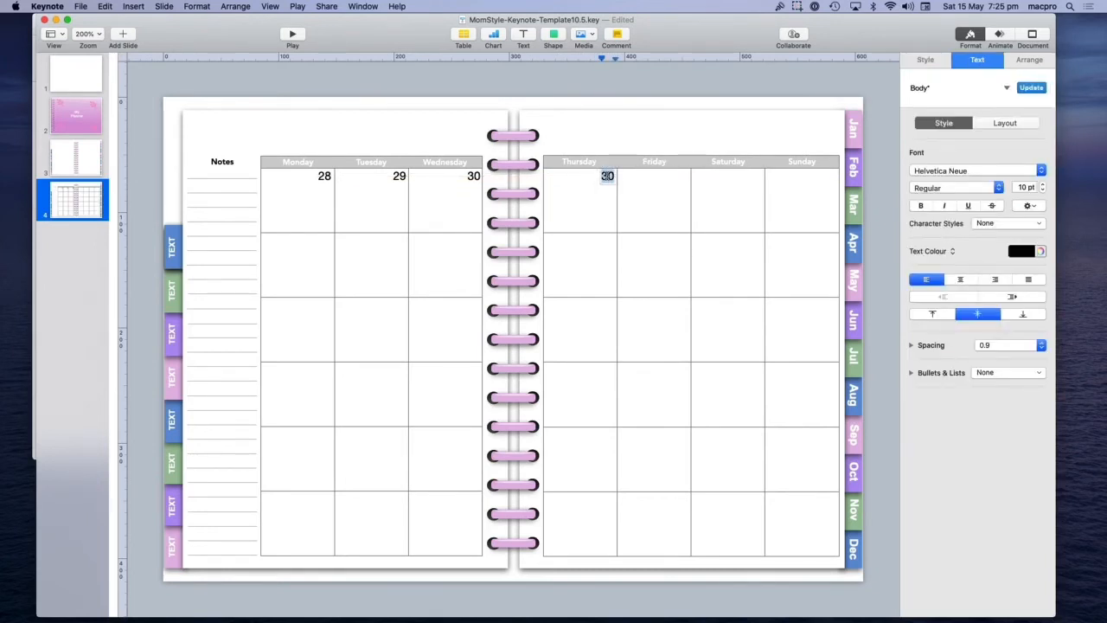
{"action": "type", "text": "31"}
{"action": "left_click", "coordinate": [614, 201]}
Copy the Thursday date into the first-week Friday cell and change the copy to 1.
{"action": "left_click", "coordinate": [609, 180]}
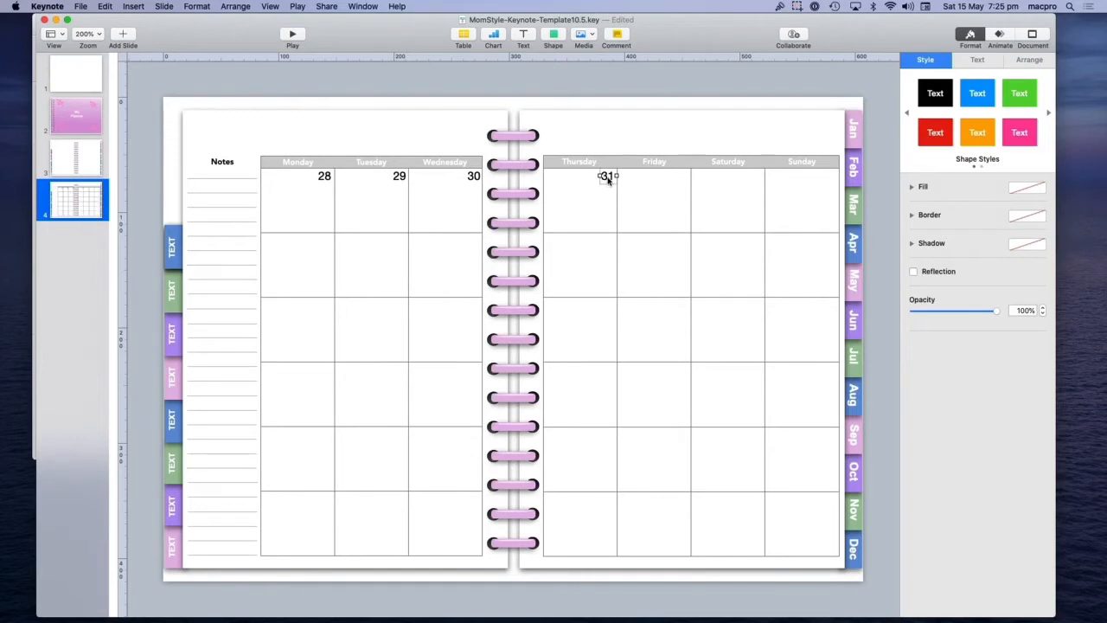
{"action": "left_click_drag", "start_coordinate": [609, 179], "coordinate": [680, 178]}
{"action": "double_click", "coordinate": [680, 176]}
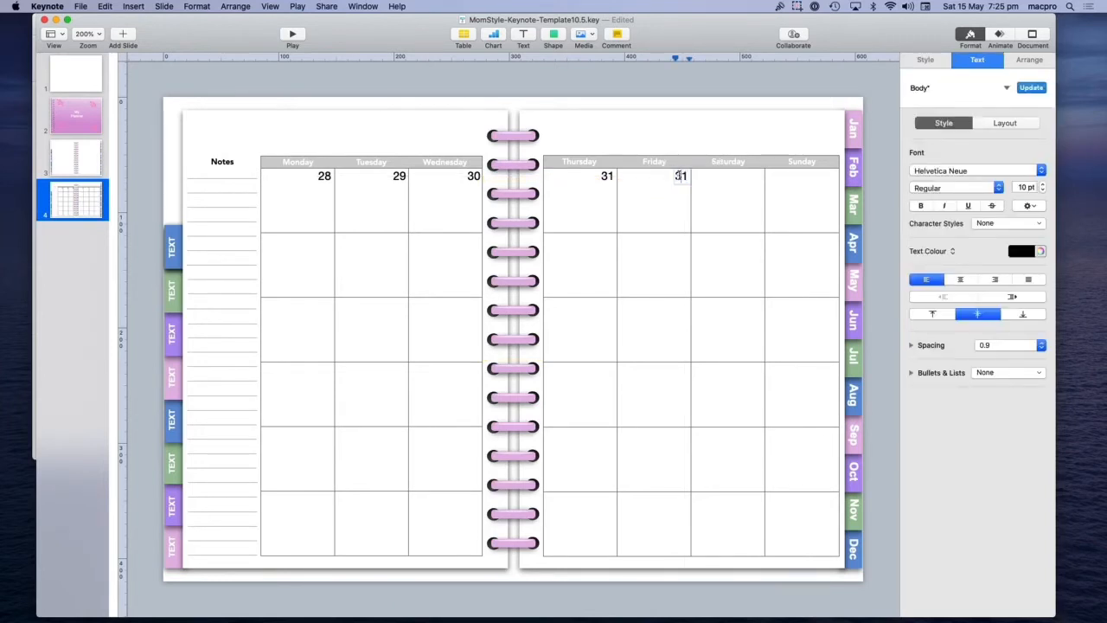
{"action": "type", "text": "1"}
{"action": "left_click", "coordinate": [679, 199]}
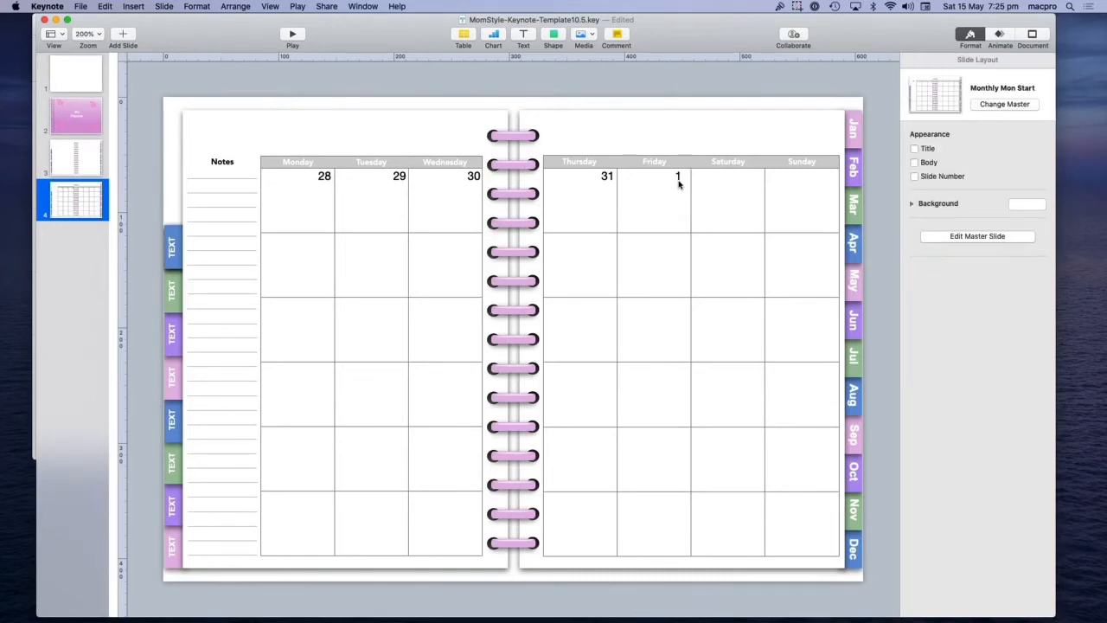
Copy the Friday 1 into the Saturday cell as 2, nudging the single-digit dates into line with their cells' right edges.
{"action": "left_click_drag", "start_coordinate": [678, 176], "coordinate": [754, 177]}
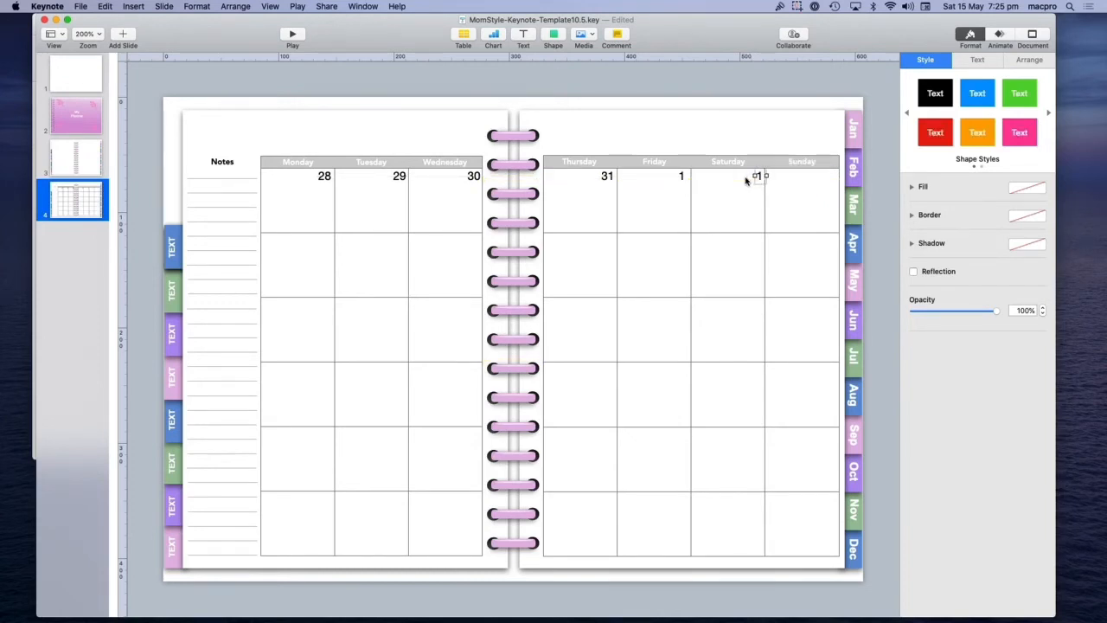
{"action": "key", "text": "Left"}
{"action": "left_click", "coordinate": [685, 179]}
{"action": "key", "text": "Right"}
{"action": "key", "text": "Right"}
{"action": "key", "text": "Right"}
{"action": "double_click", "coordinate": [758, 176]}
{"action": "type", "text": "2"}
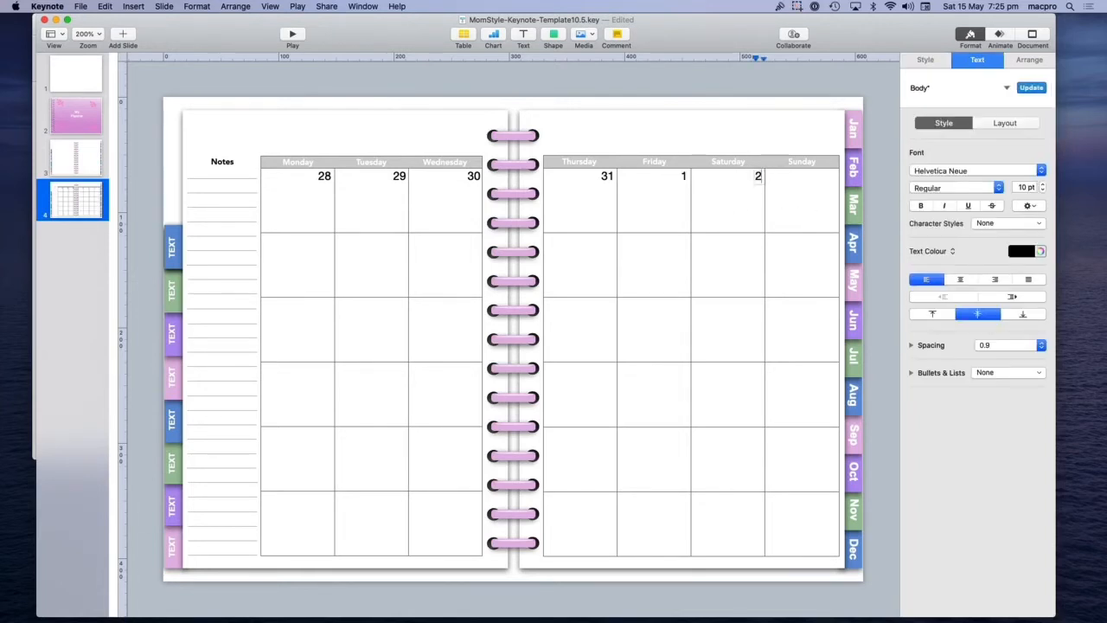
Copy the Saturday 2 into the first-week Sunday cell and change the copy to 3.
{"action": "key", "text": "Return"}
{"action": "key", "text": "BackSpace"}
{"action": "left_click", "coordinate": [736, 203]}
{"action": "left_click", "coordinate": [758, 179]}
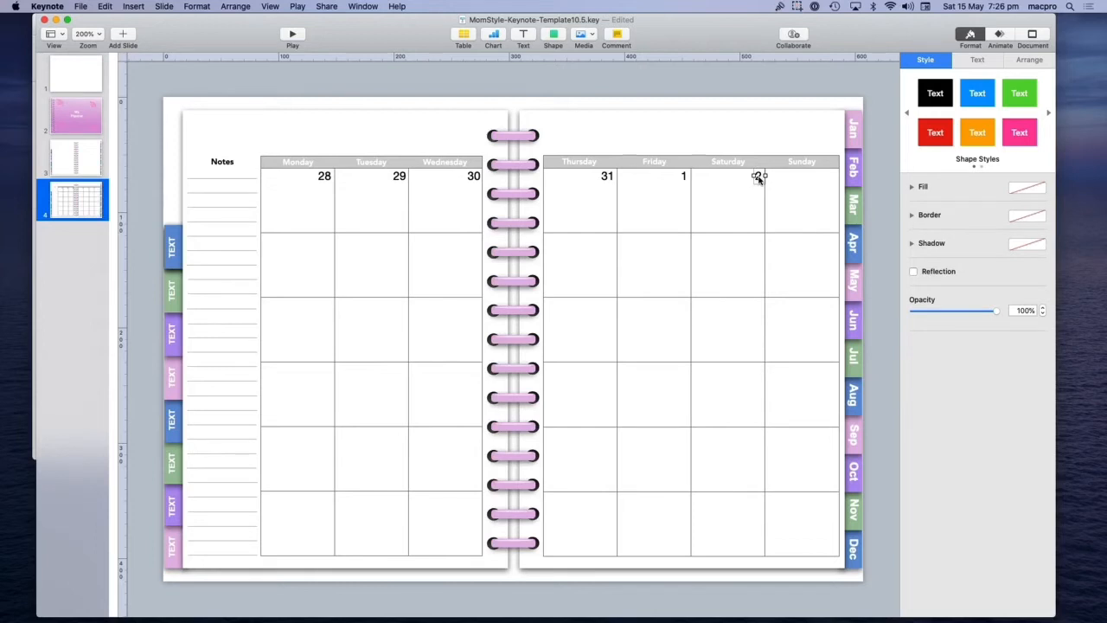
{"action": "left_click_drag", "start_coordinate": [759, 179], "coordinate": [830, 179]}
{"action": "left_click", "coordinate": [830, 178]}
{"action": "double_click", "coordinate": [831, 177]}
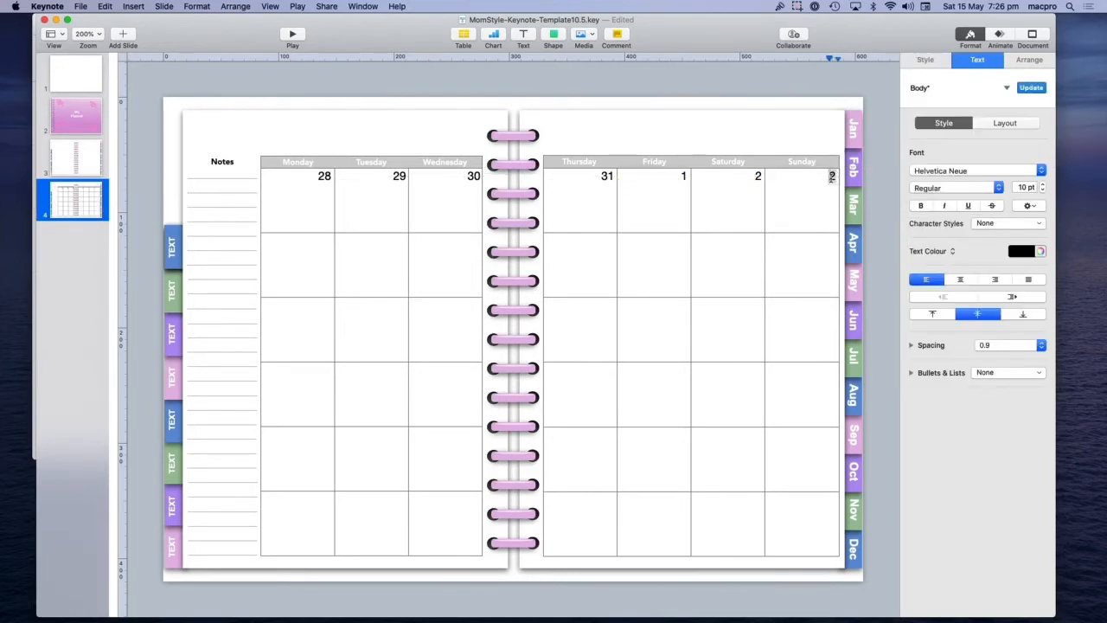
{"action": "type", "text": "3"}
{"action": "left_click", "coordinate": [778, 256]}
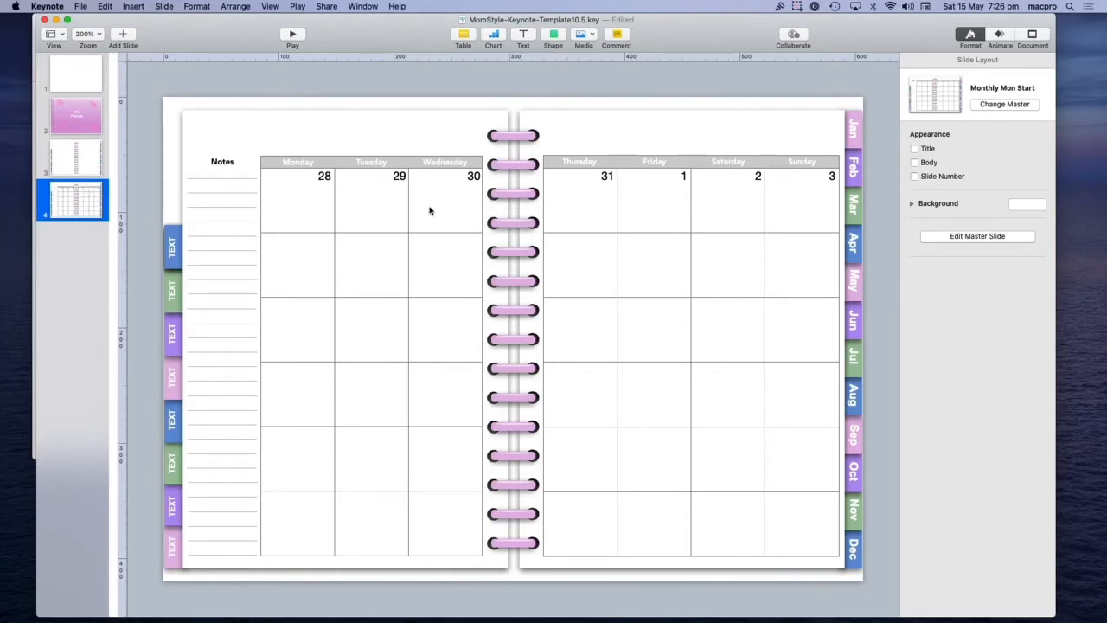
Add six Weekly Mon Start slides after the monthly slide.
{"action": "right_click", "coordinate": [81, 203]}
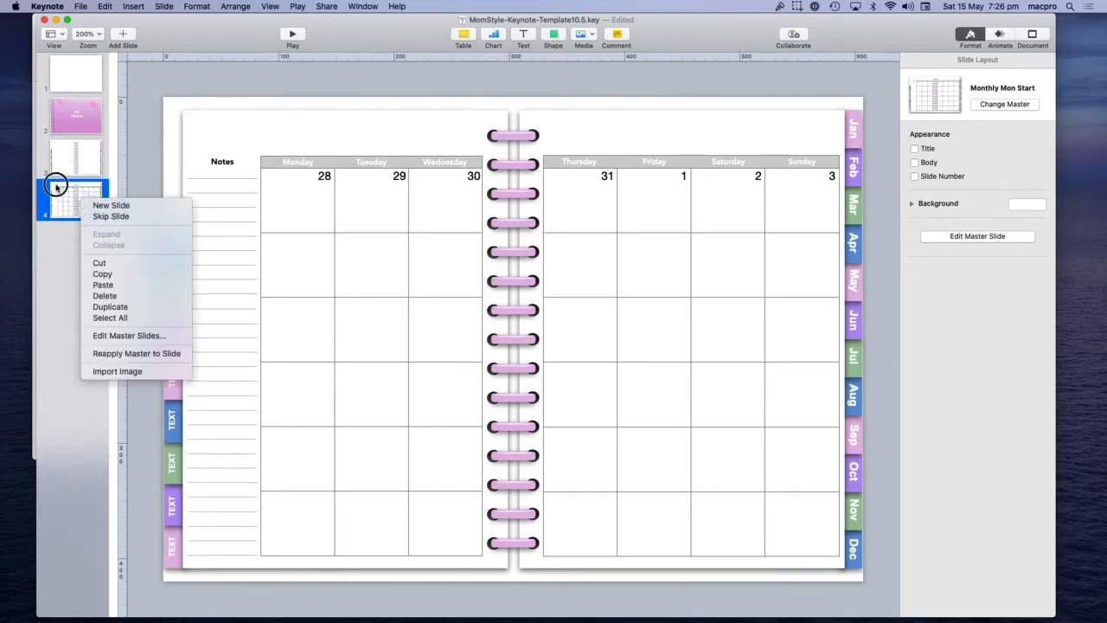
{"action": "left_click", "coordinate": [57, 184]}
{"action": "left_click", "coordinate": [122, 34]}
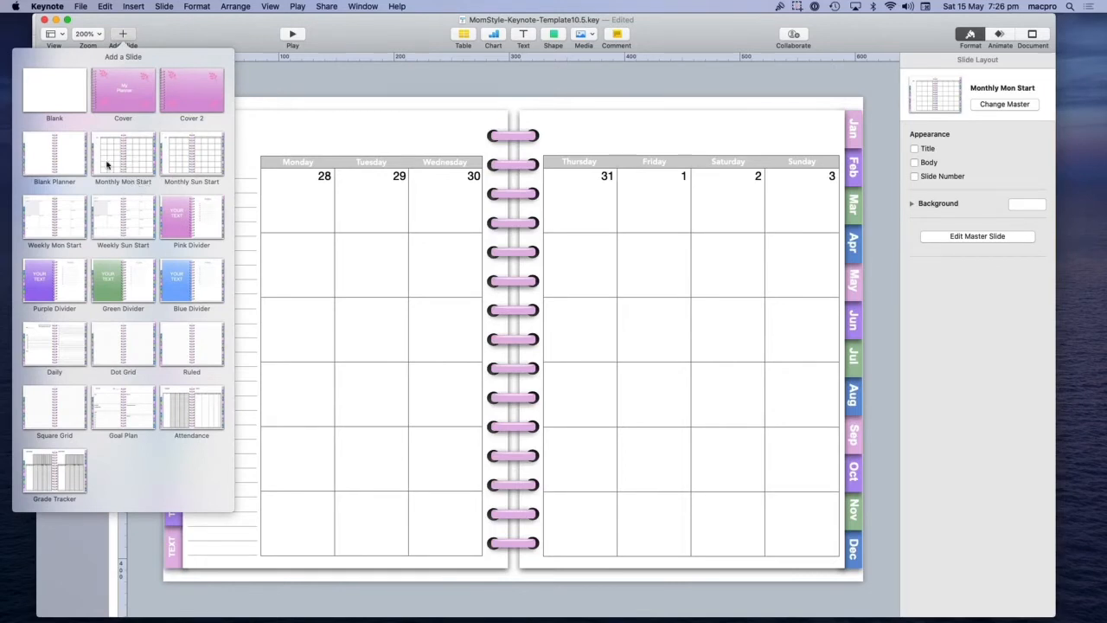
{"action": "left_click", "coordinate": [59, 224]}
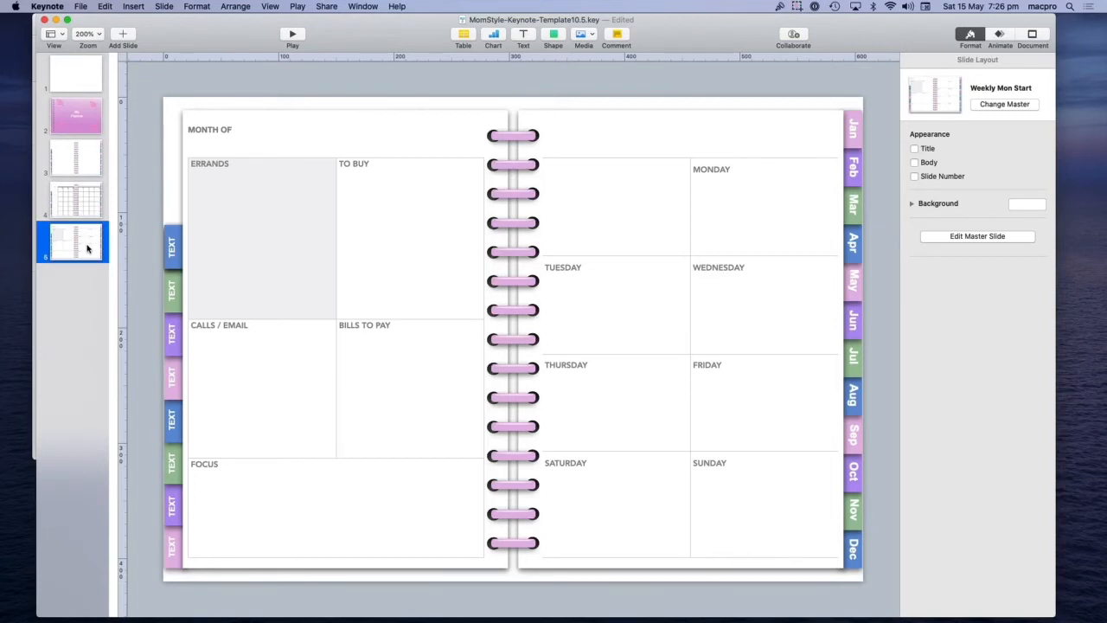
{"action": "left_click", "coordinate": [123, 35]}
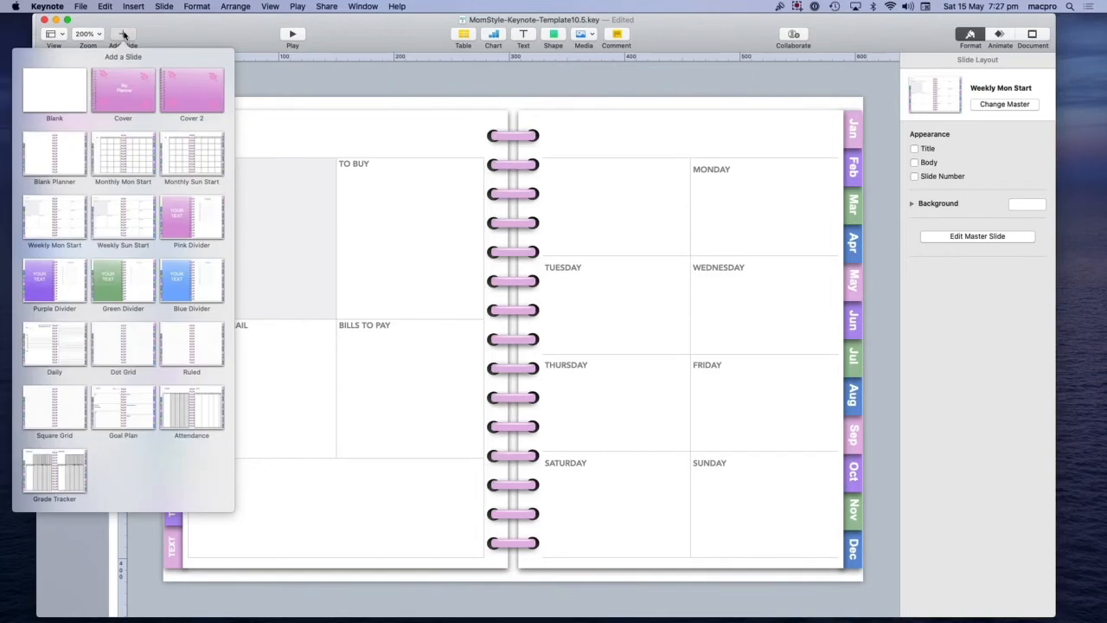
{"action": "left_click", "coordinate": [51, 225]}
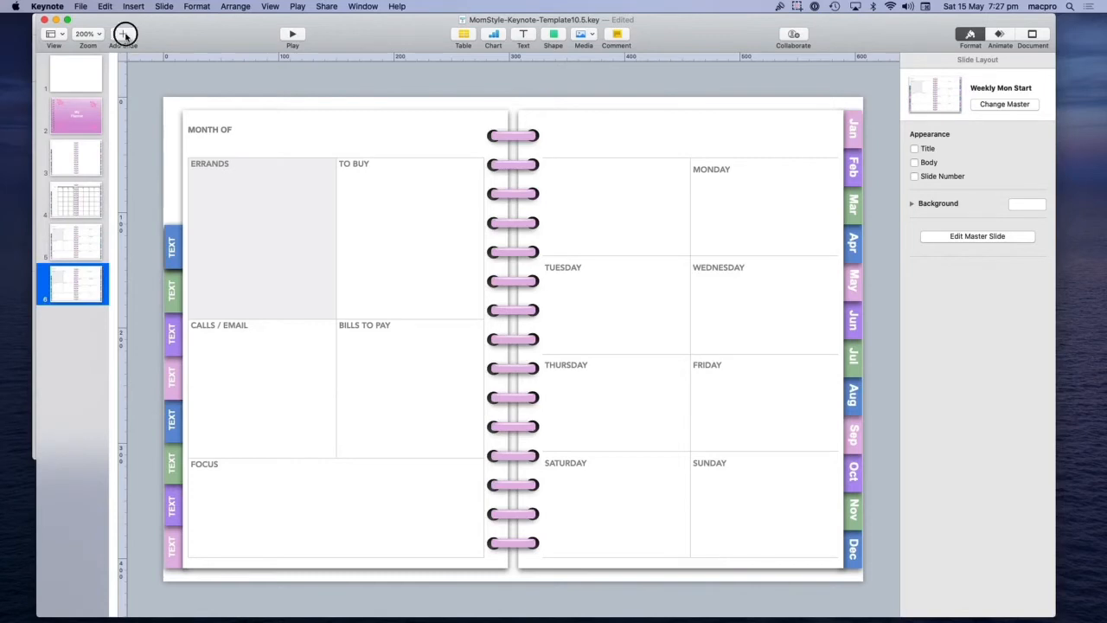
{"action": "left_click", "coordinate": [122, 35]}
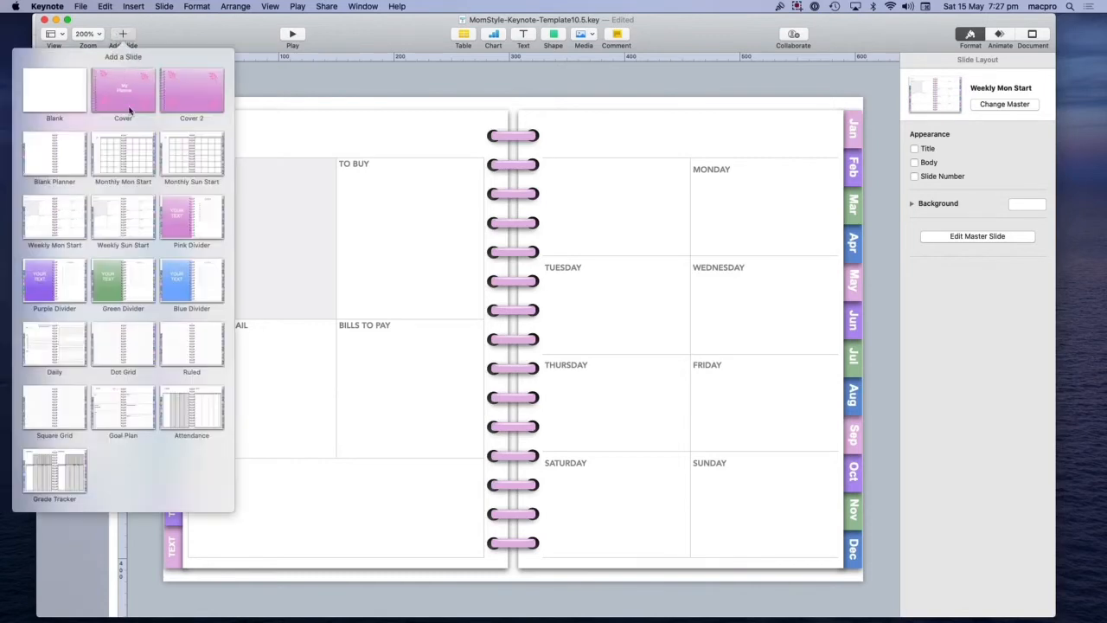
{"action": "left_click", "coordinate": [54, 225]}
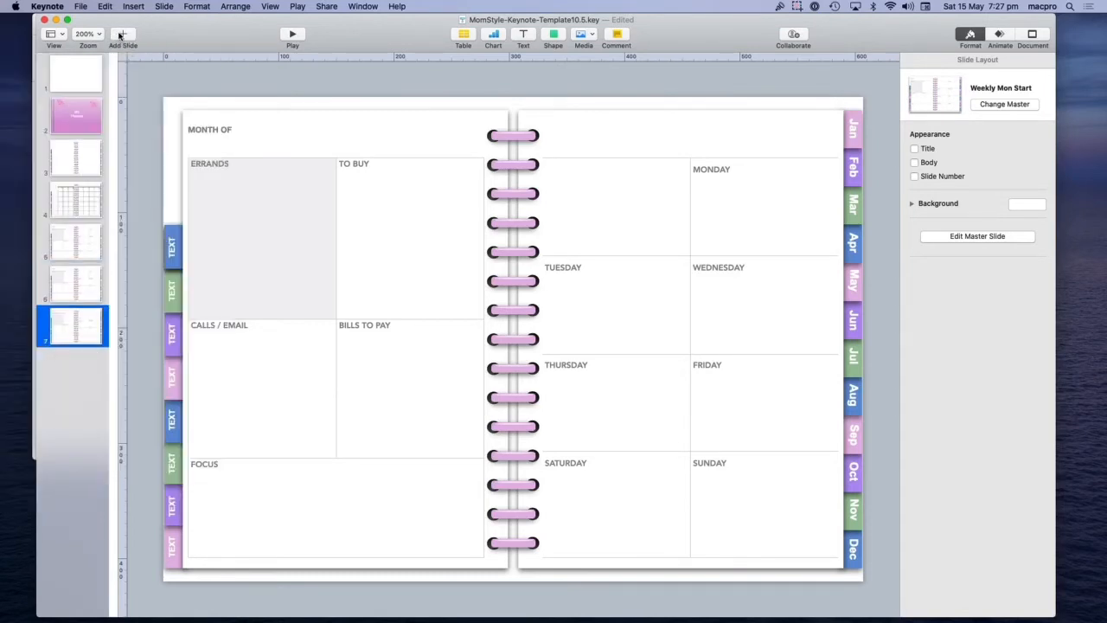
{"action": "left_click", "coordinate": [123, 35]}
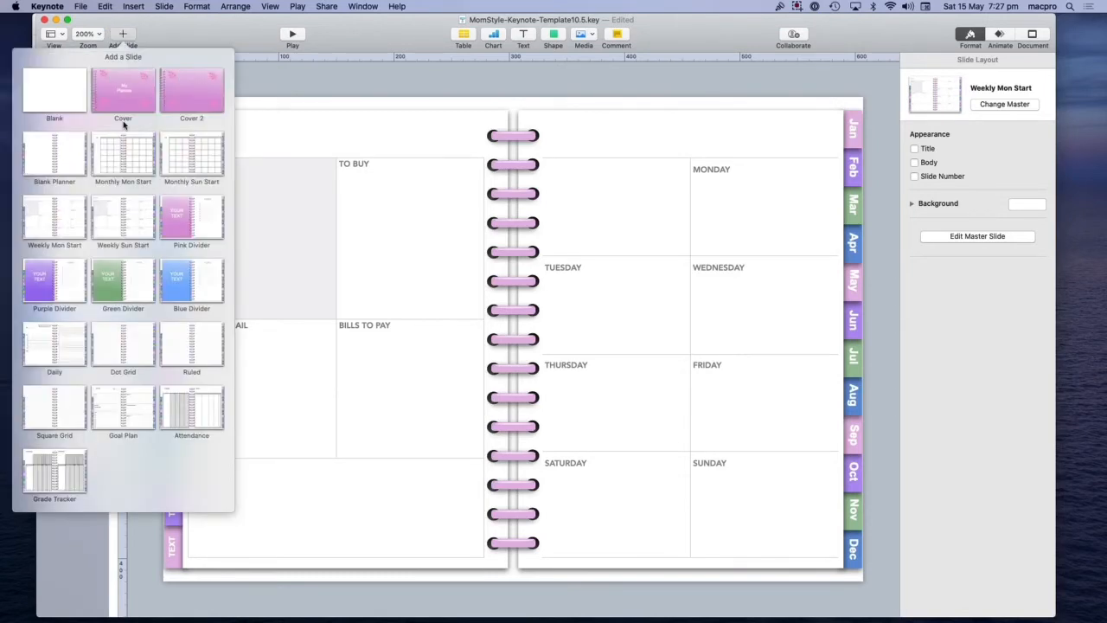
{"action": "left_click", "coordinate": [57, 229]}
{"action": "left_click", "coordinate": [123, 37]}
{"action": "left_click", "coordinate": [74, 218]}
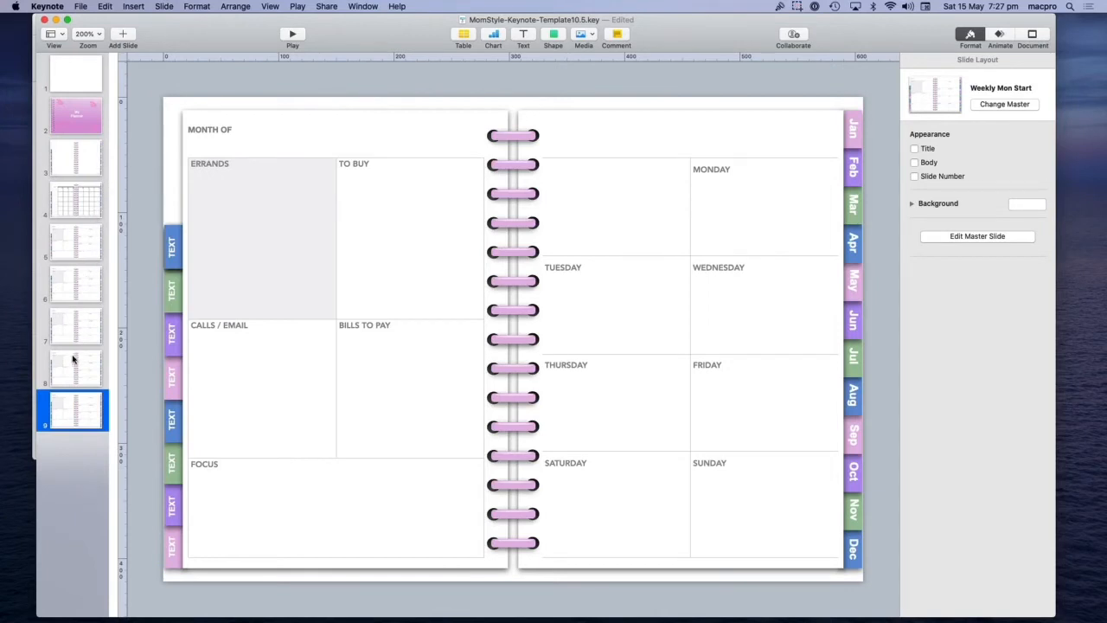
{"action": "left_click", "coordinate": [123, 34]}
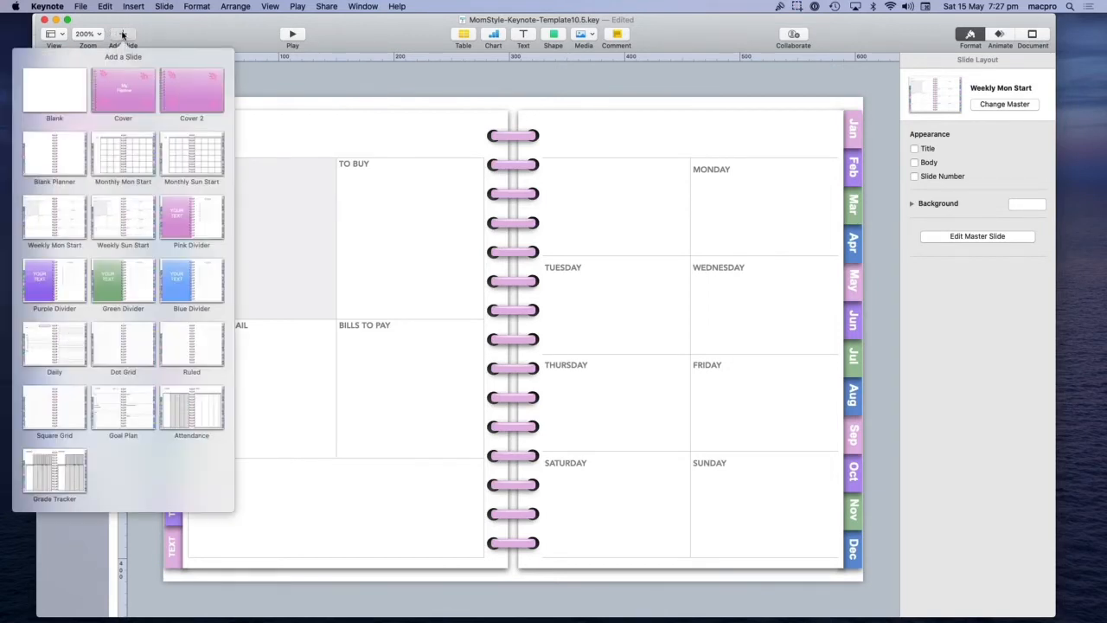
{"action": "left_click", "coordinate": [69, 222]}
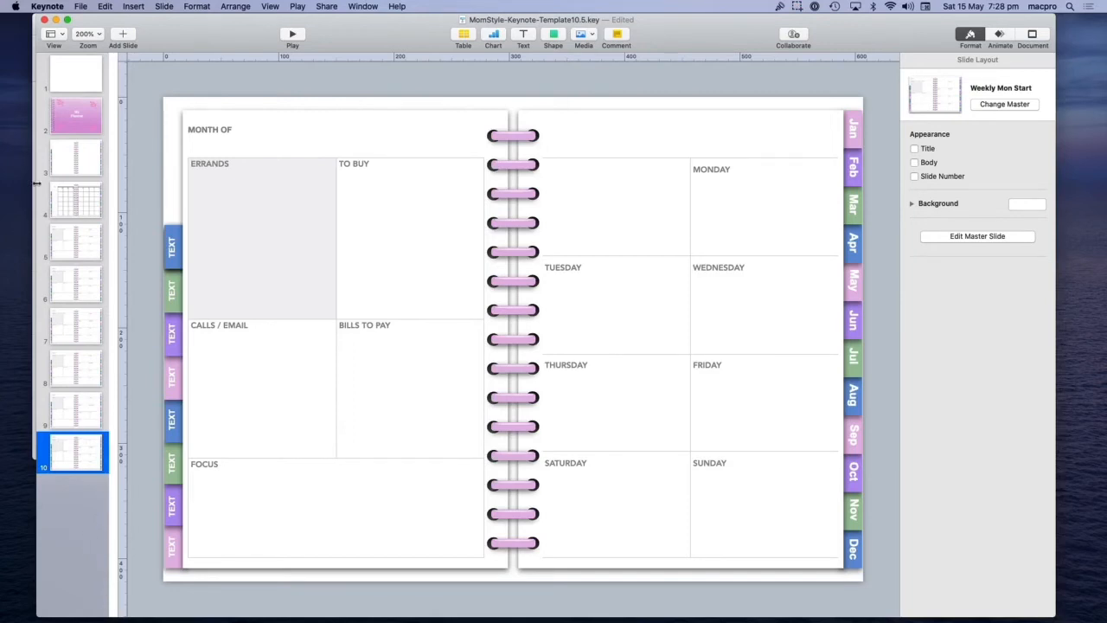
Add a Purple Divider slide after the weekly slides and delete it again.
{"action": "left_click", "coordinate": [123, 34]}
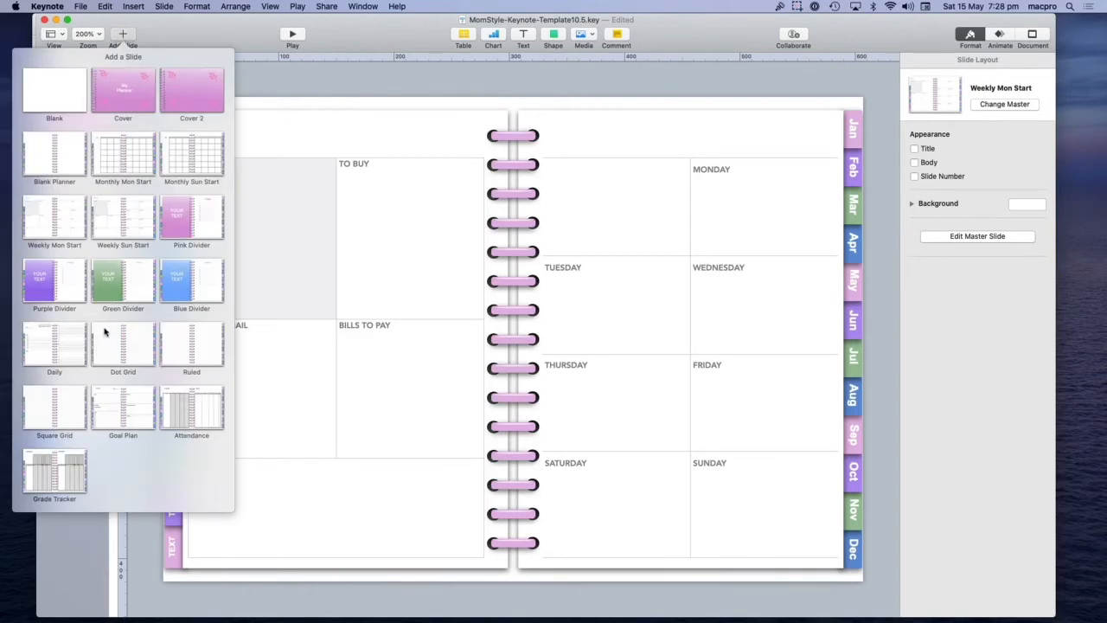
{"action": "left_click", "coordinate": [40, 278]}
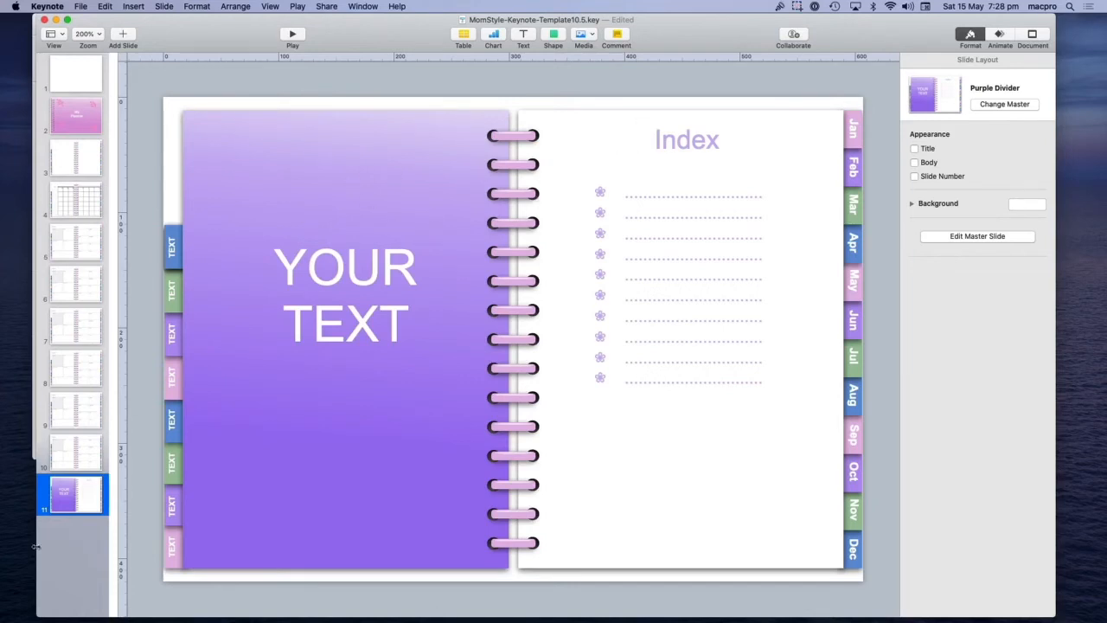
{"action": "right_click", "coordinate": [77, 503]}
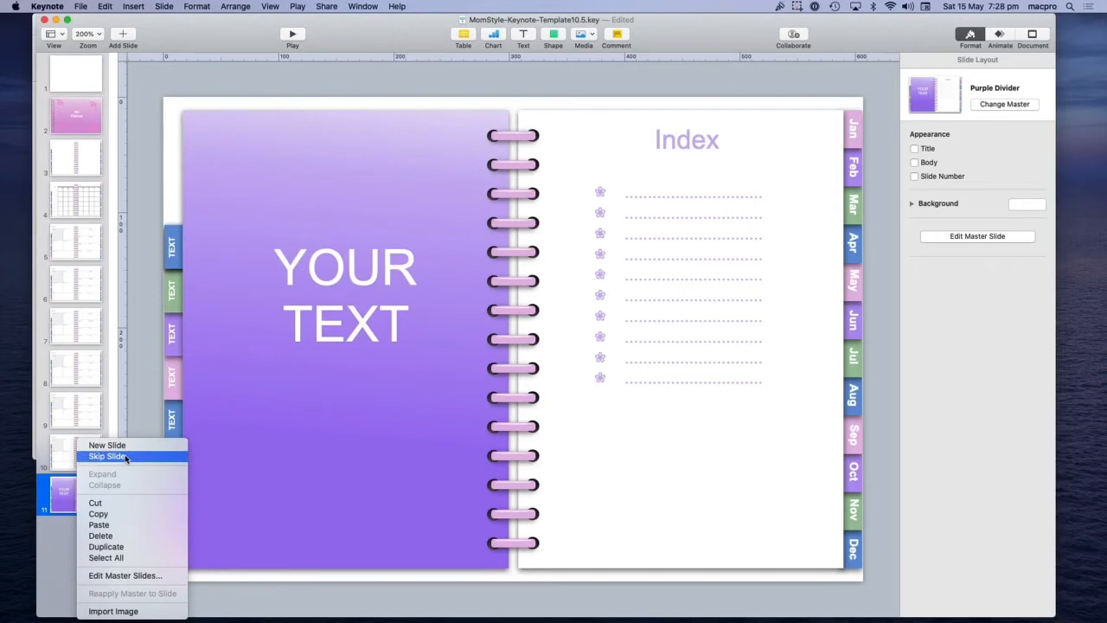
{"action": "left_click", "coordinate": [121, 539]}
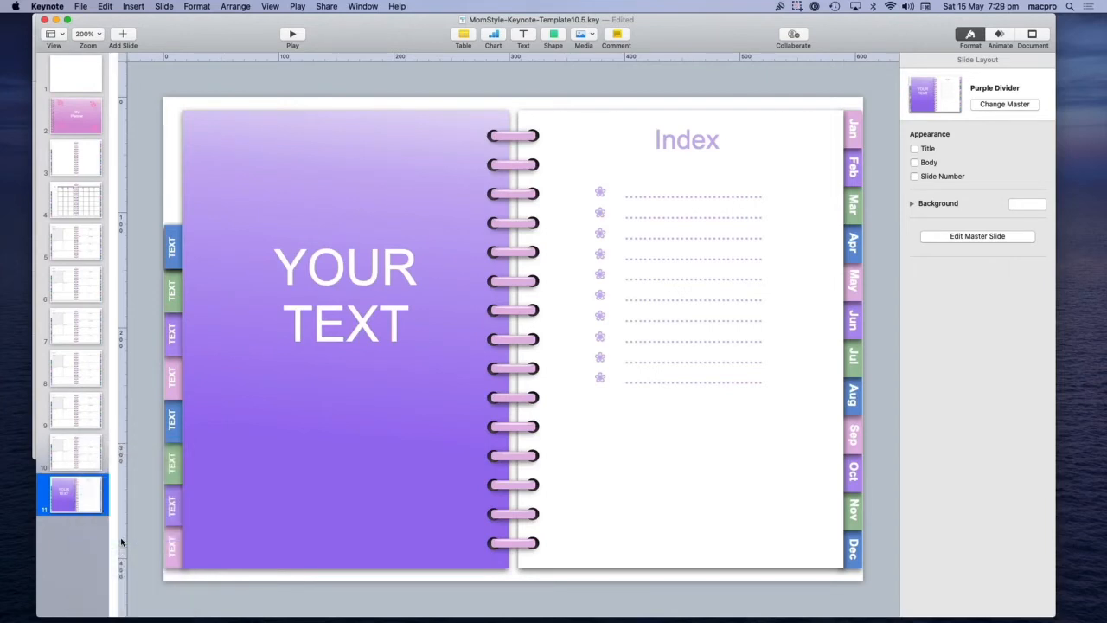
Add a Daily slide after the weekly slides and open its master slide for editing.
{"action": "left_click", "coordinate": [123, 36]}
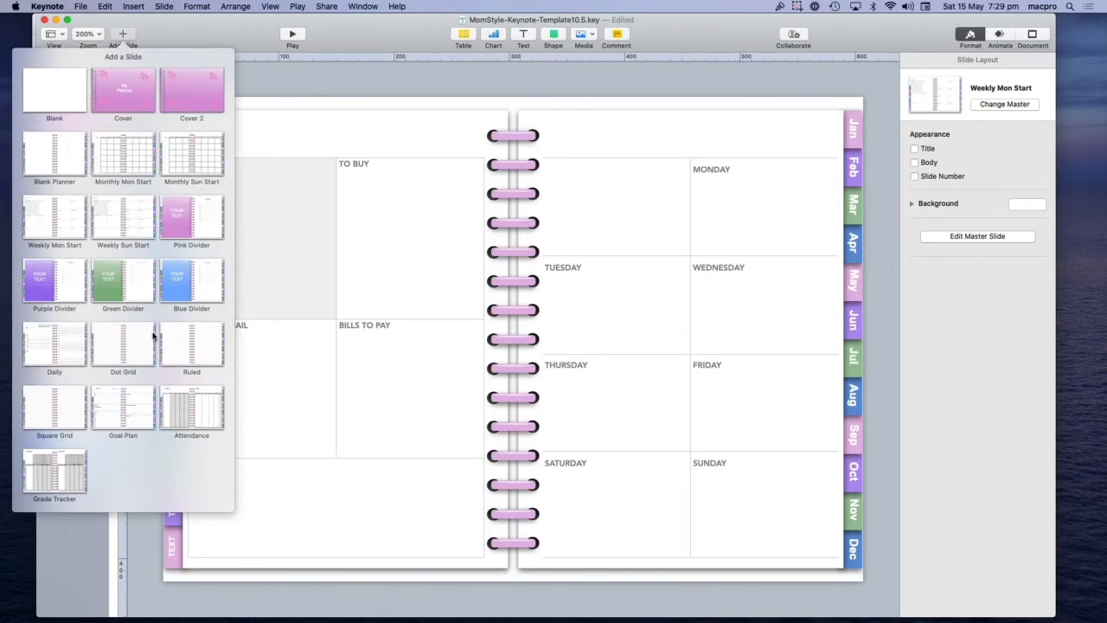
{"action": "left_click", "coordinate": [50, 342]}
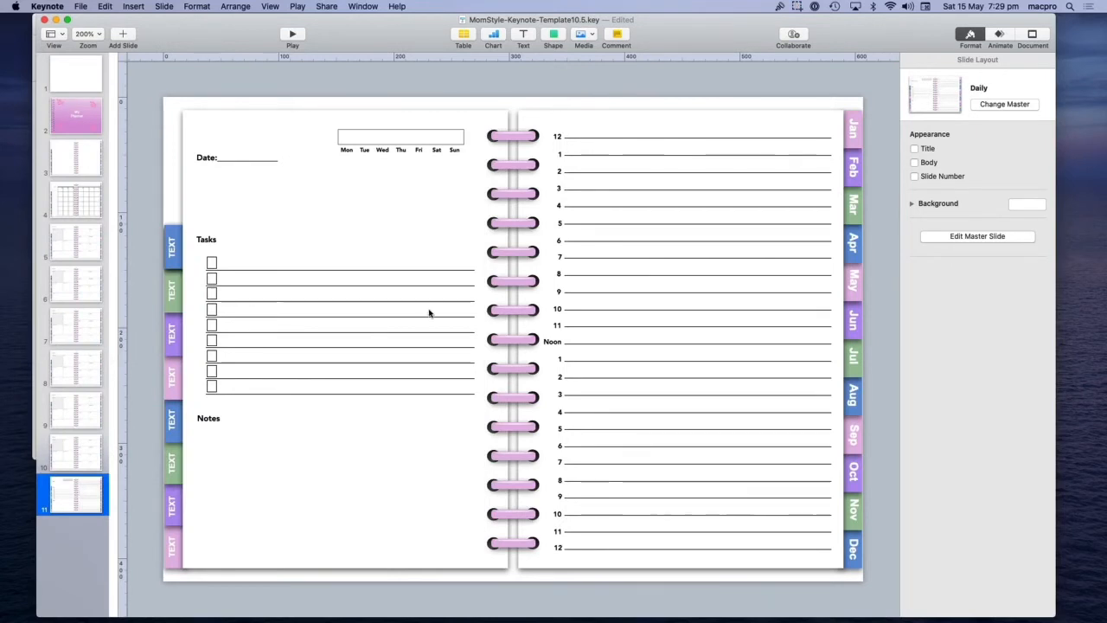
{"action": "left_click", "coordinate": [376, 276]}
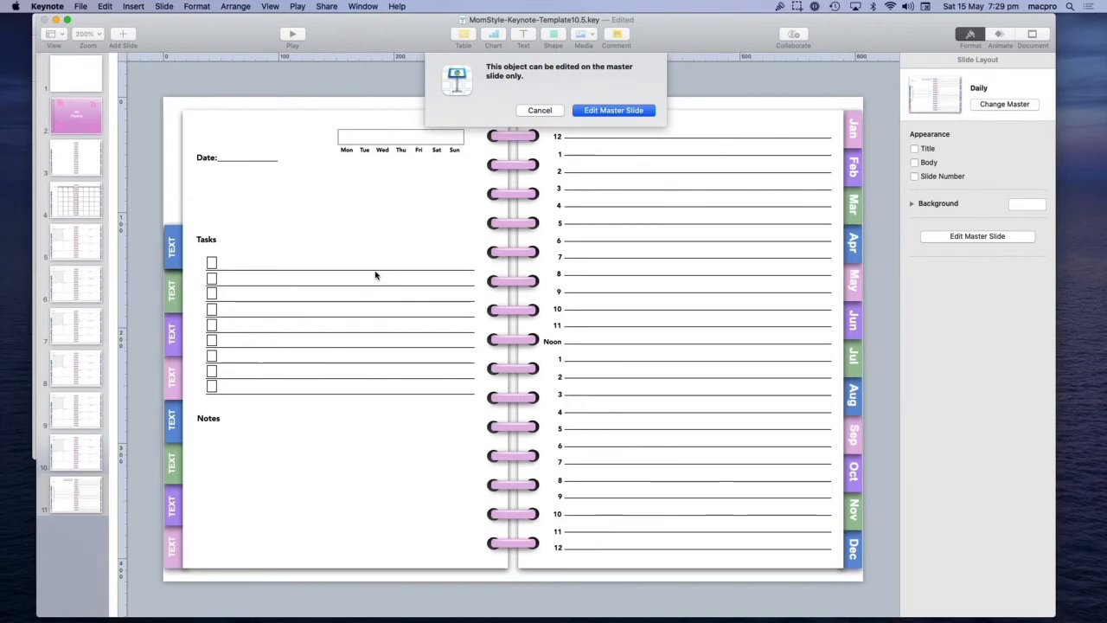
{"action": "left_click", "coordinate": [600, 110]}
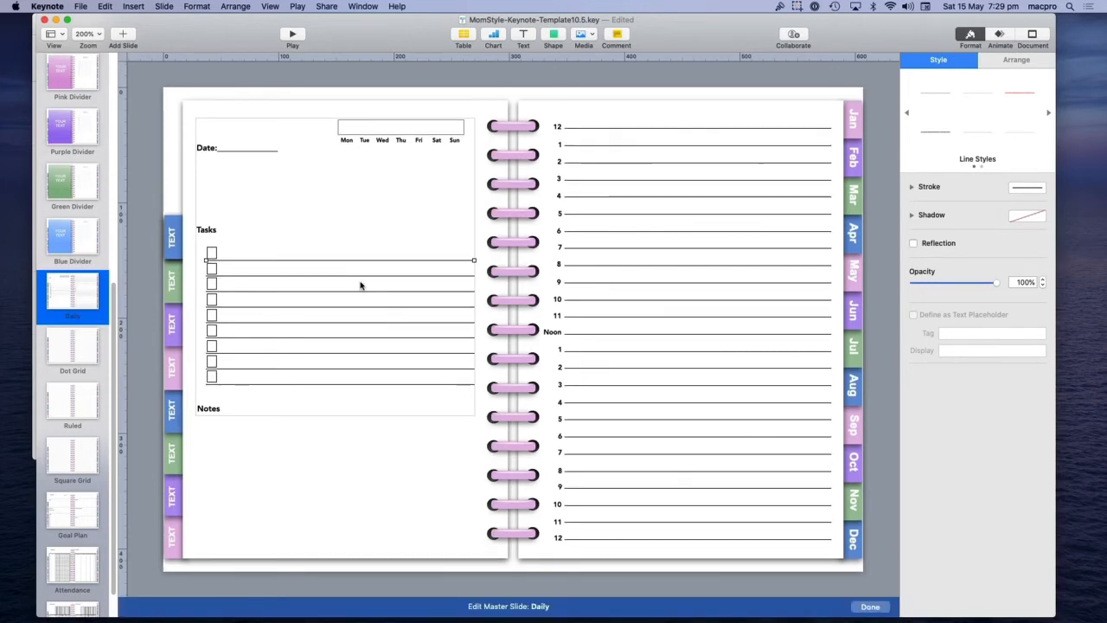
Look through the list of available master slides and leave master editing without making changes.
{"action": "scroll", "coordinate": [93, 321], "scroll_direction": "down", "scroll_amount": 1}
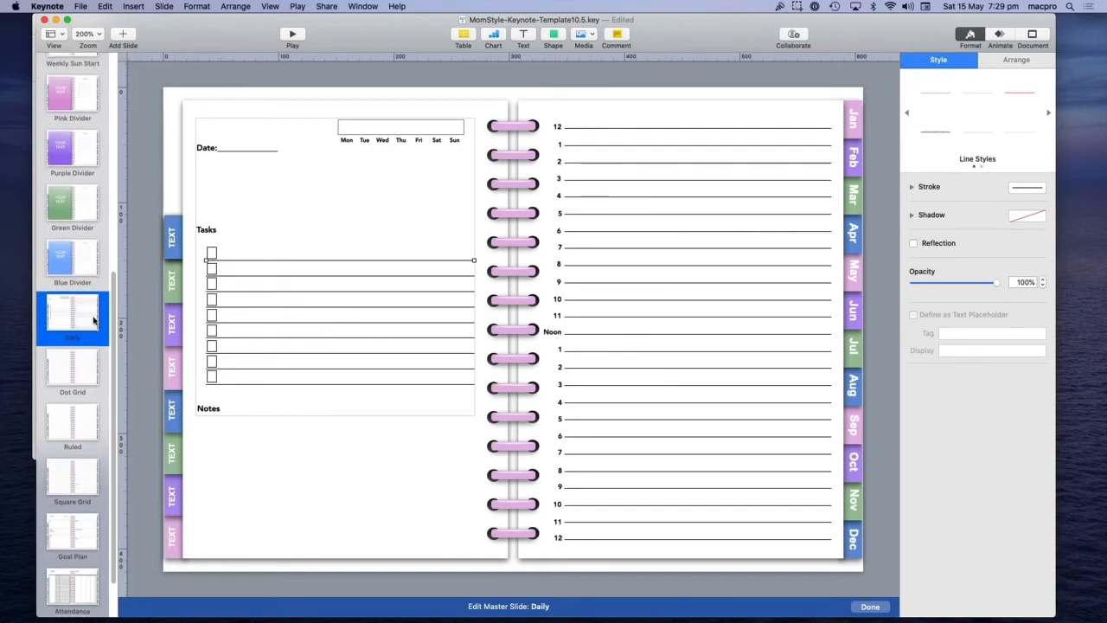
{"action": "scroll", "coordinate": [94, 321], "scroll_direction": "down", "scroll_amount": 1}
{"action": "scroll", "coordinate": [93, 321], "scroll_direction": "up", "scroll_amount": 5}
{"action": "scroll", "coordinate": [93, 321], "scroll_direction": "down", "scroll_amount": 8}
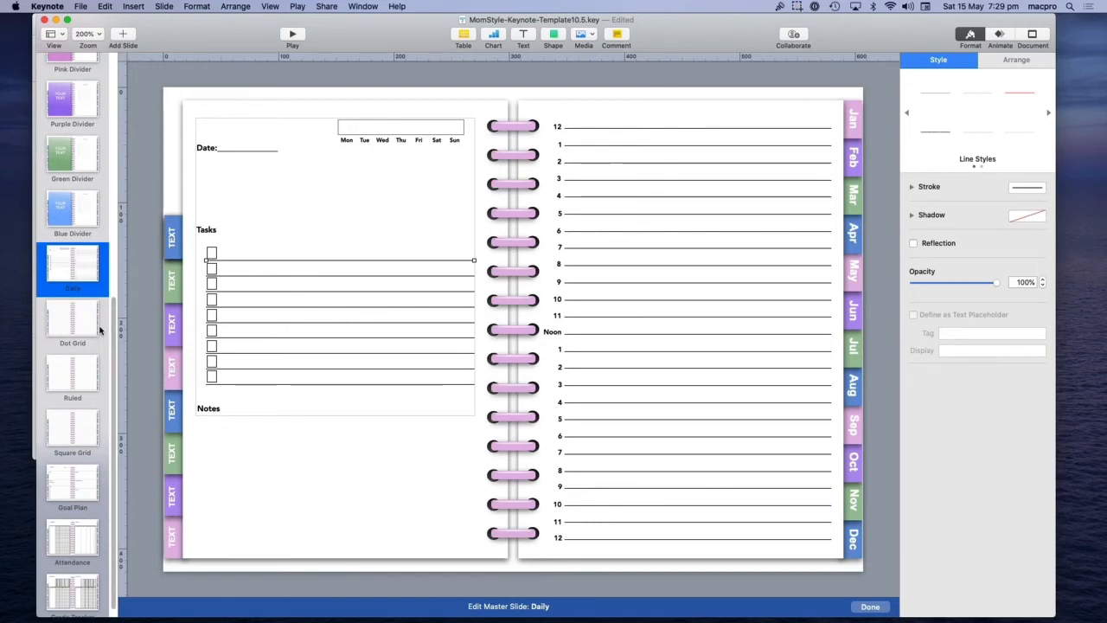
{"action": "scroll", "coordinate": [96, 322], "scroll_direction": "up", "scroll_amount": 8}
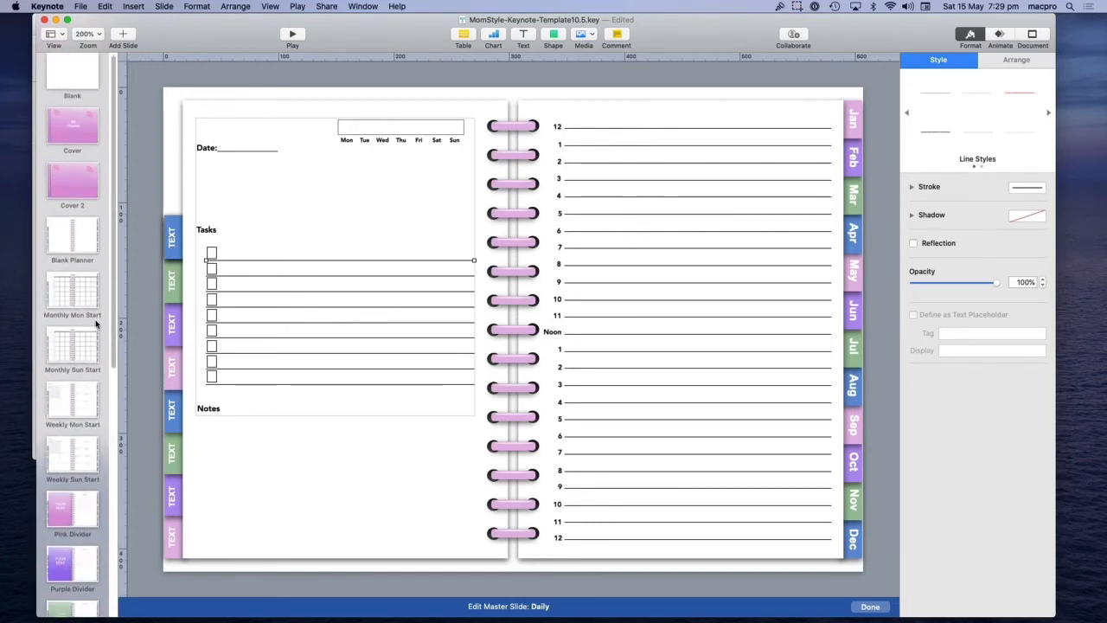
{"action": "scroll", "coordinate": [96, 322], "scroll_direction": "down", "scroll_amount": 10}
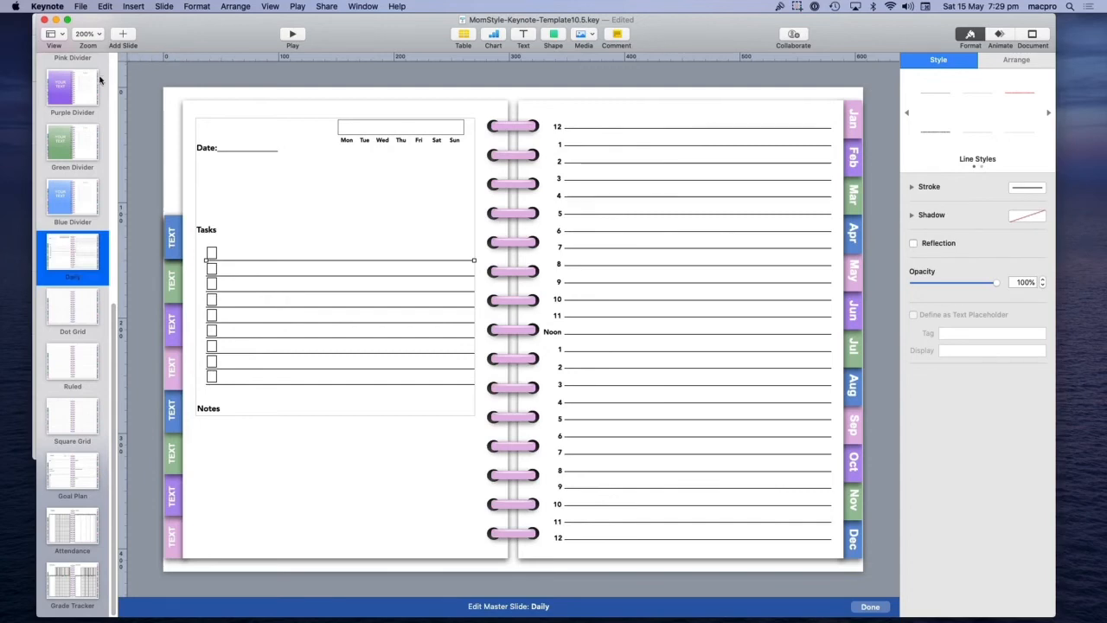
{"action": "left_click", "coordinate": [870, 606]}
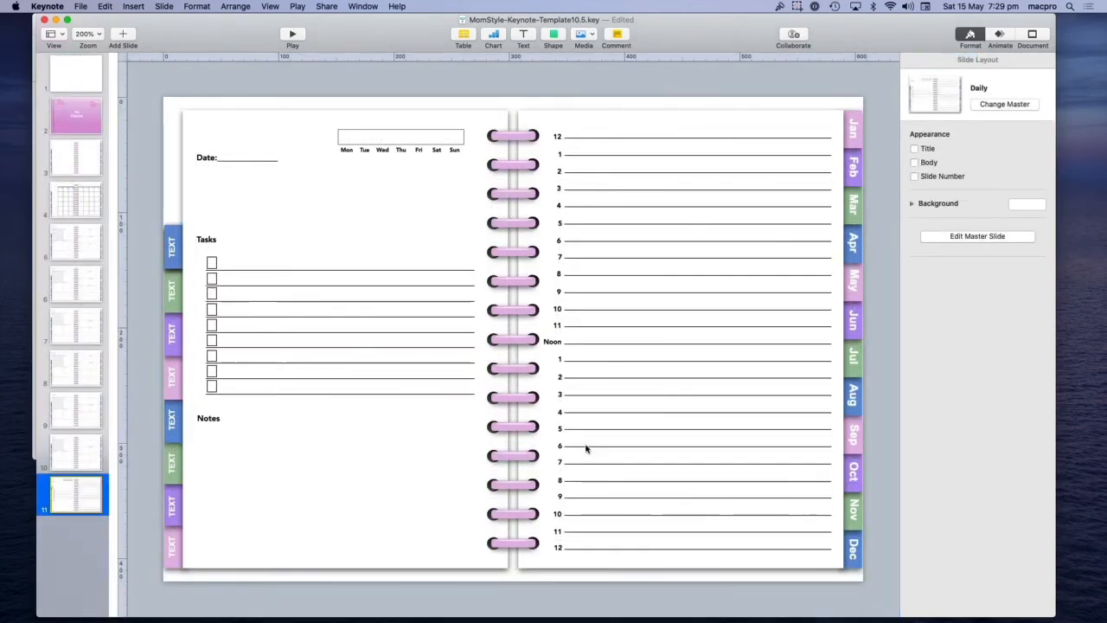
Delete the Daily slide at the end of the deck.
{"action": "left_click", "coordinate": [89, 450]}
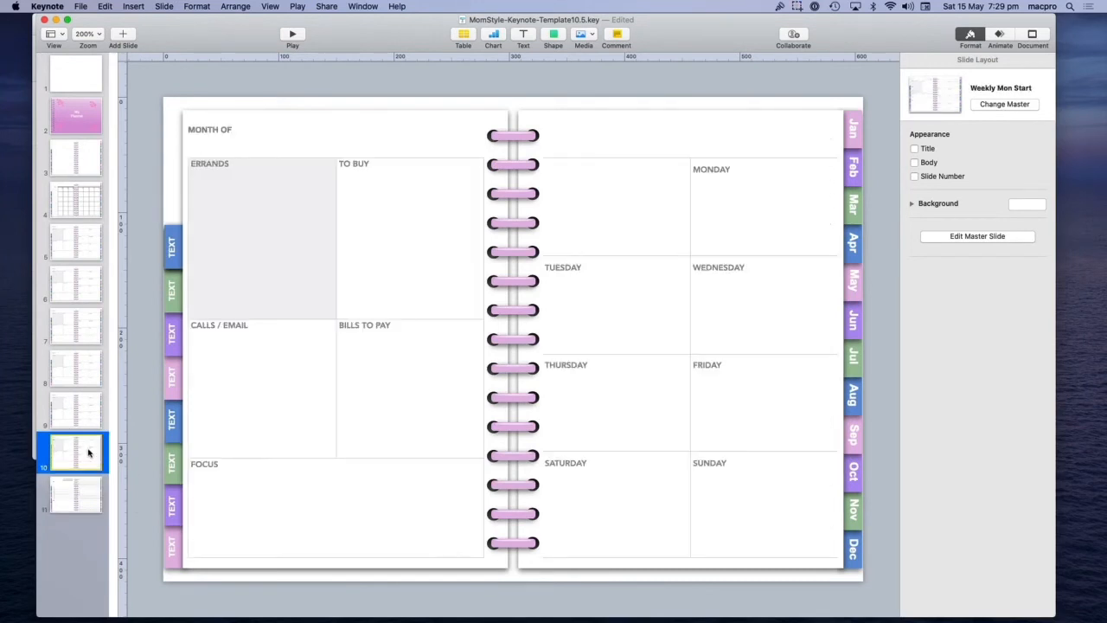
{"action": "left_click", "coordinate": [81, 500]}
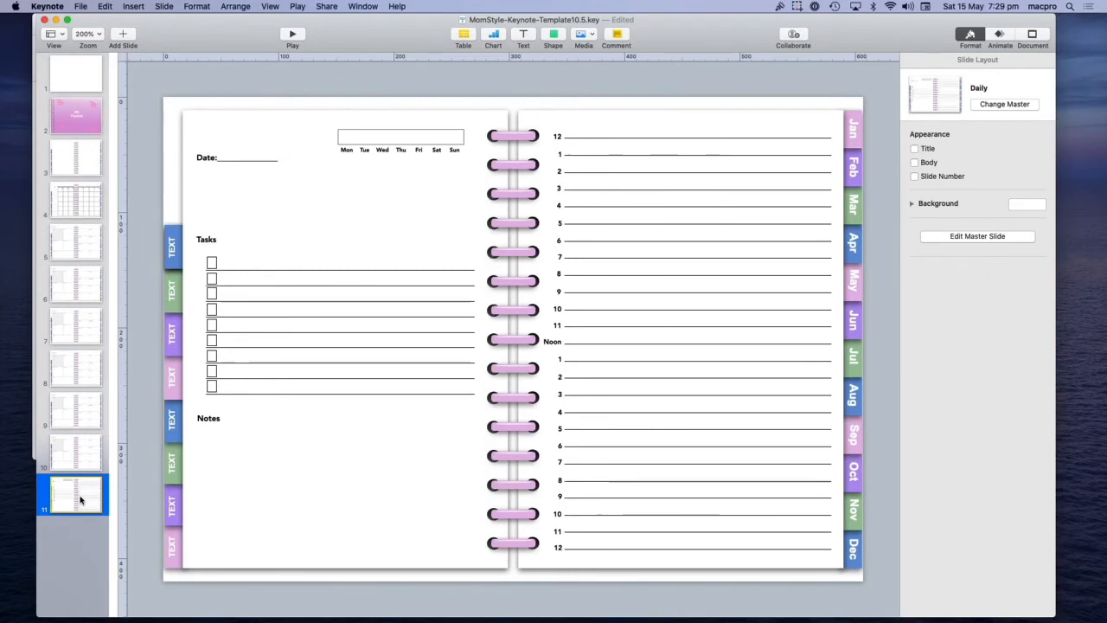
{"action": "right_click", "coordinate": [82, 500]}
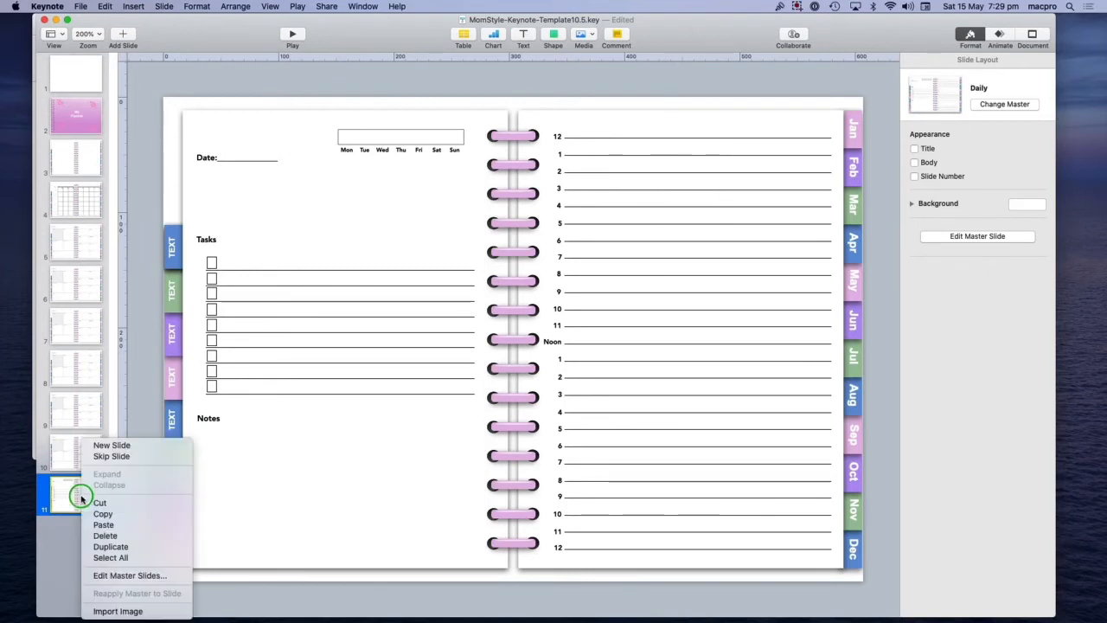
{"action": "left_click", "coordinate": [114, 537]}
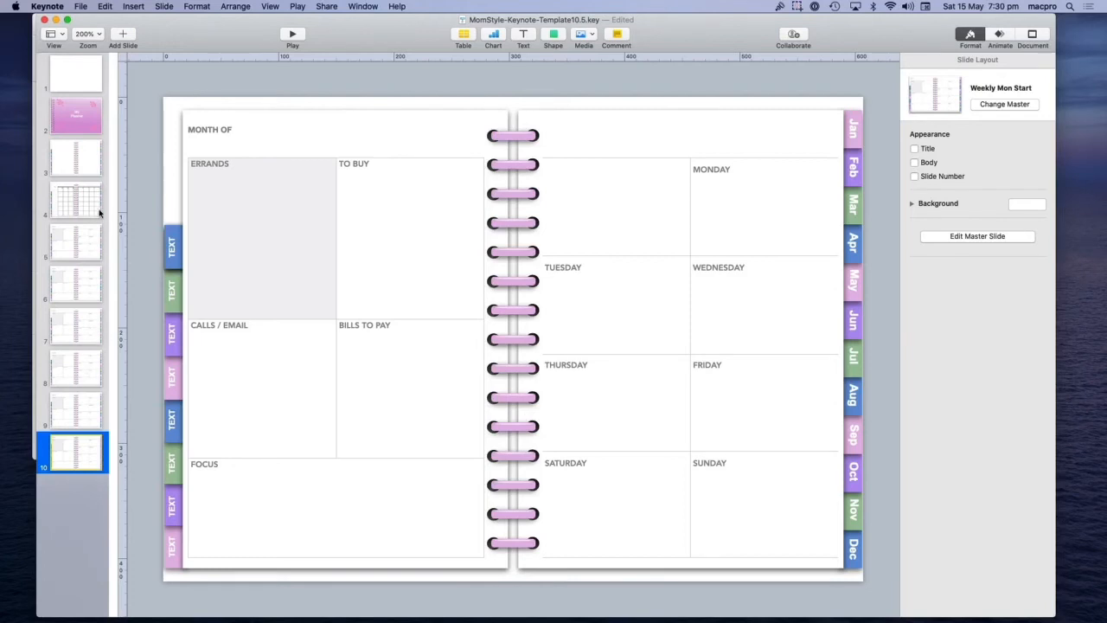
Add a Dot Grid slide and a Ruled slide after the last weekly slide.
{"action": "left_click", "coordinate": [127, 36]}
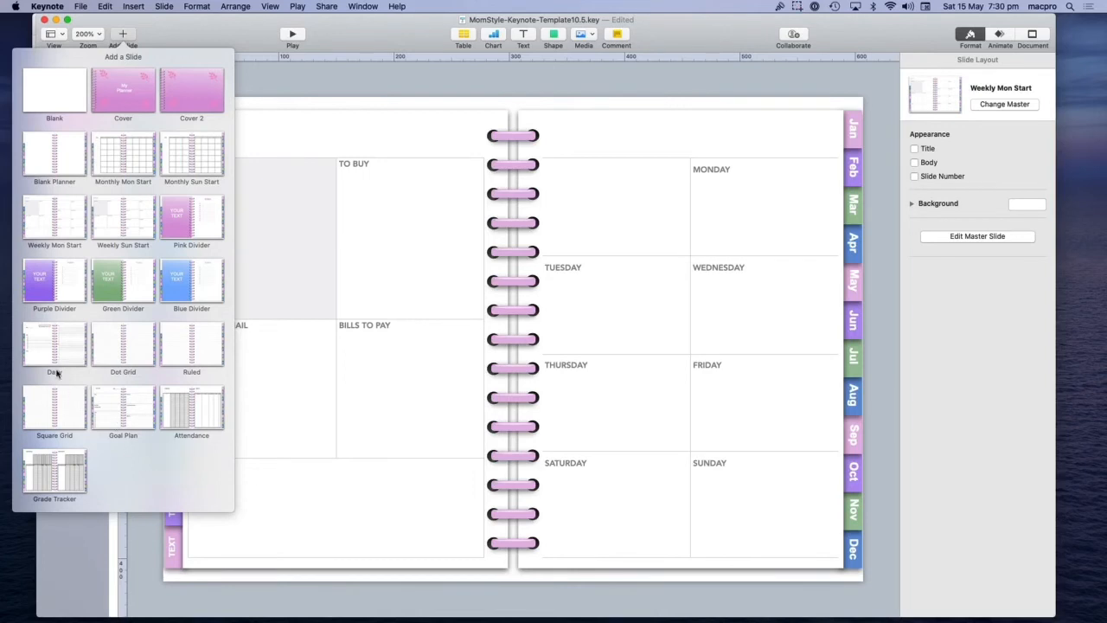
{"action": "left_click", "coordinate": [128, 345]}
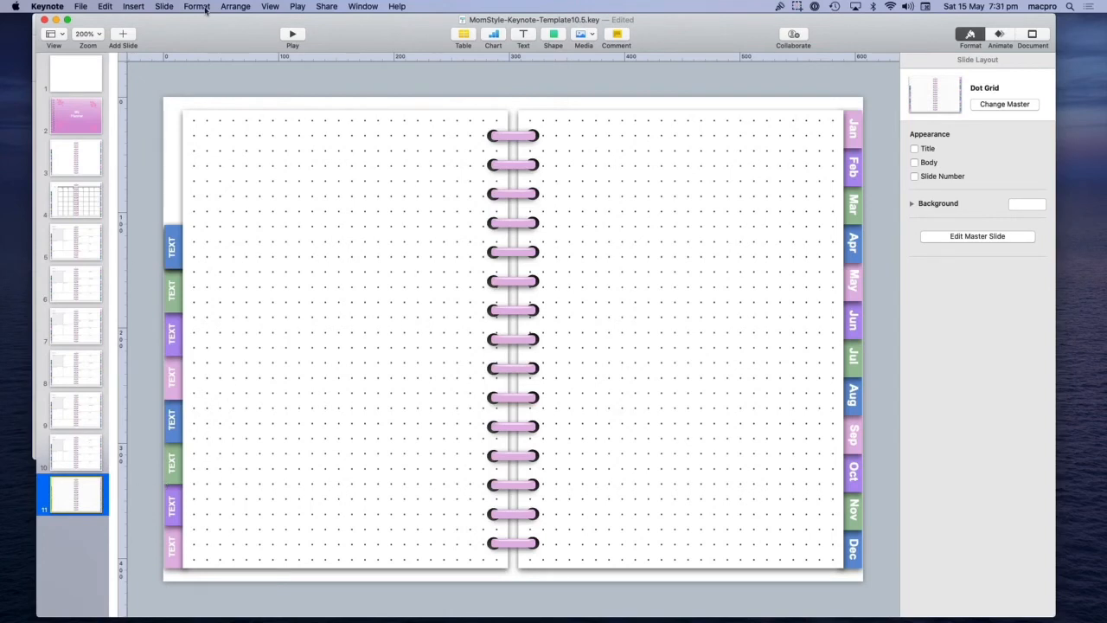
{"action": "left_click", "coordinate": [126, 37]}
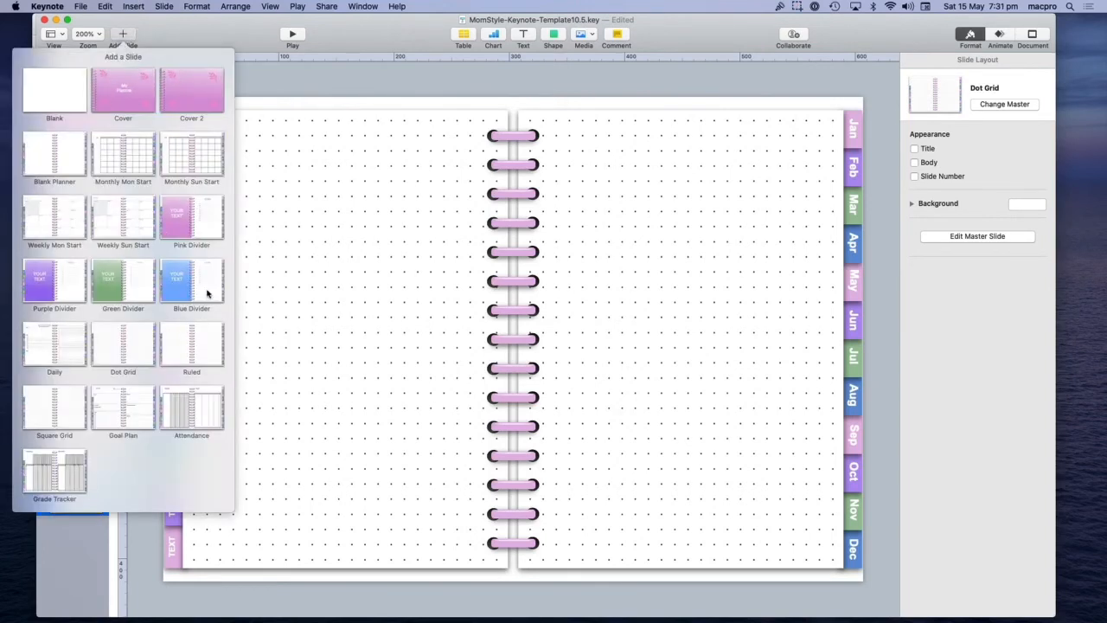
{"action": "left_click", "coordinate": [192, 352]}
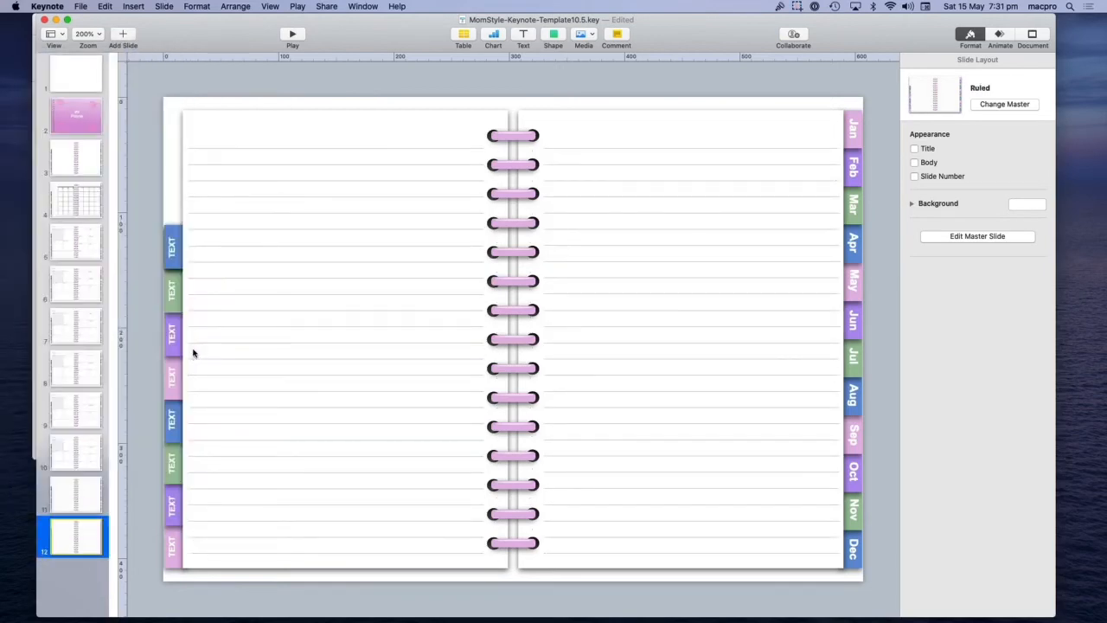
Add a Square Grid slide and a Goal Plan slide after the Ruled slide.
{"action": "left_click", "coordinate": [127, 36]}
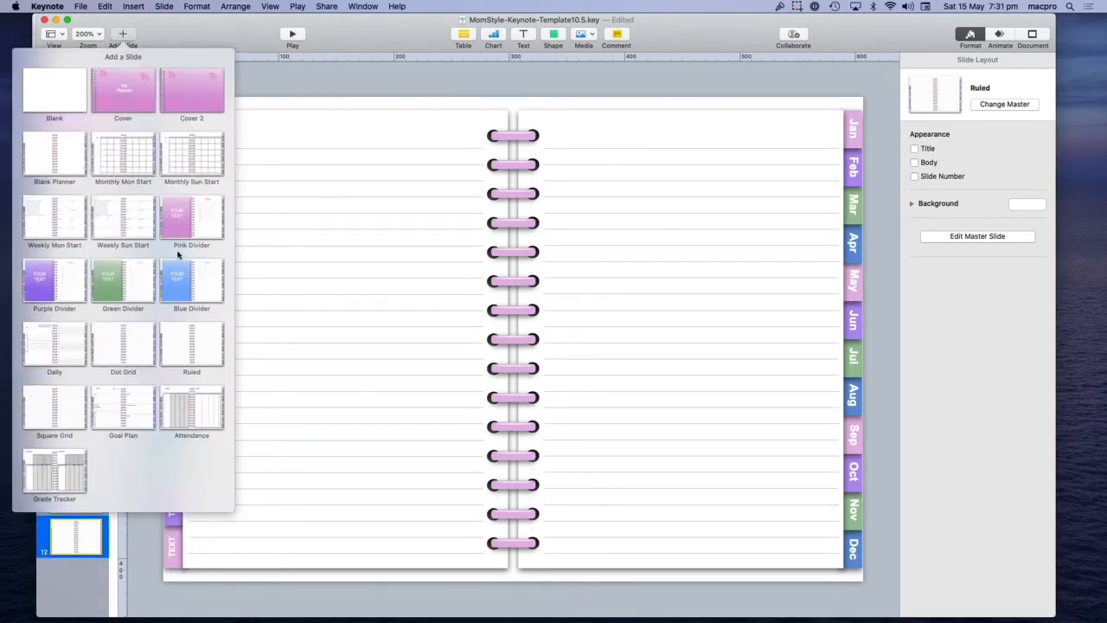
{"action": "left_click", "coordinate": [54, 405]}
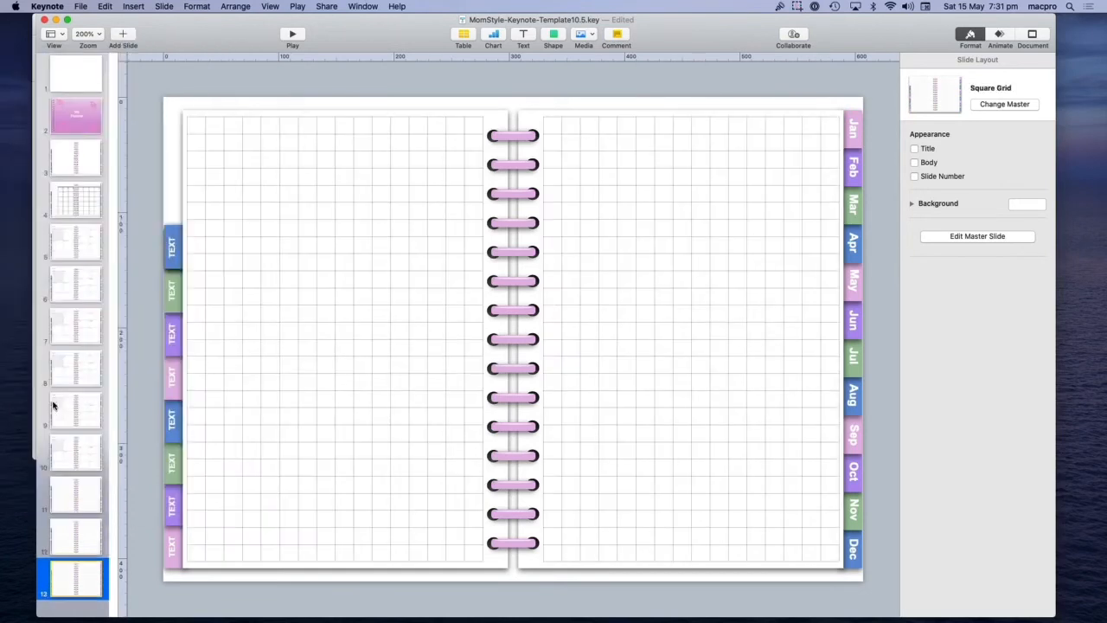
{"action": "left_click", "coordinate": [122, 36]}
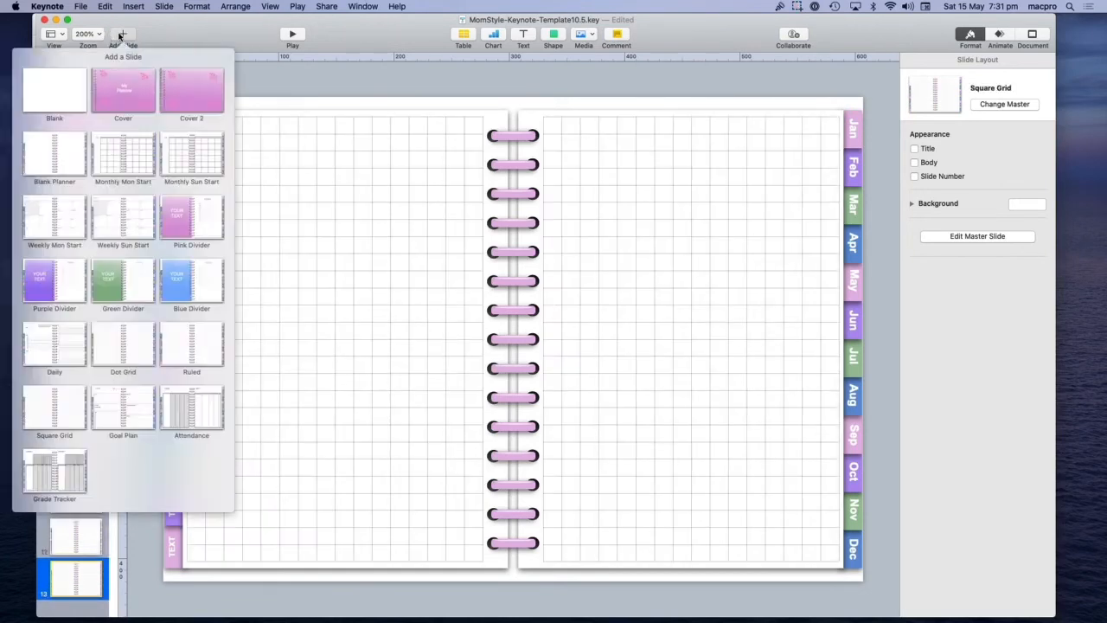
{"action": "left_click", "coordinate": [122, 410]}
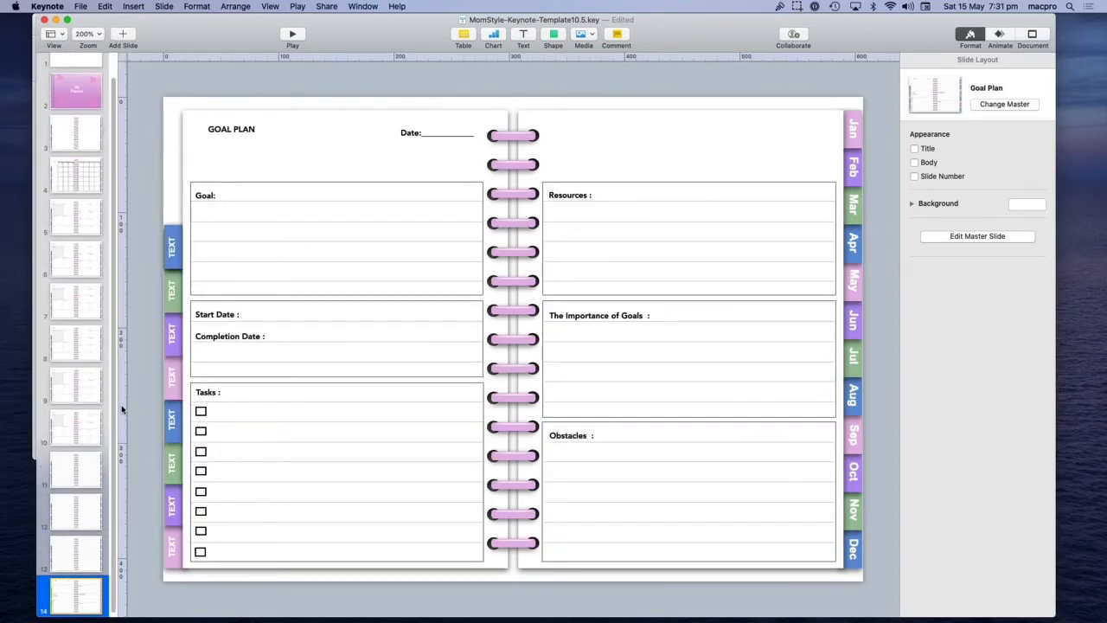
Delete the Goal Plan, Square Grid, Ruled and Dot Grid slides from the end of the deck.
{"action": "right_click", "coordinate": [89, 588]}
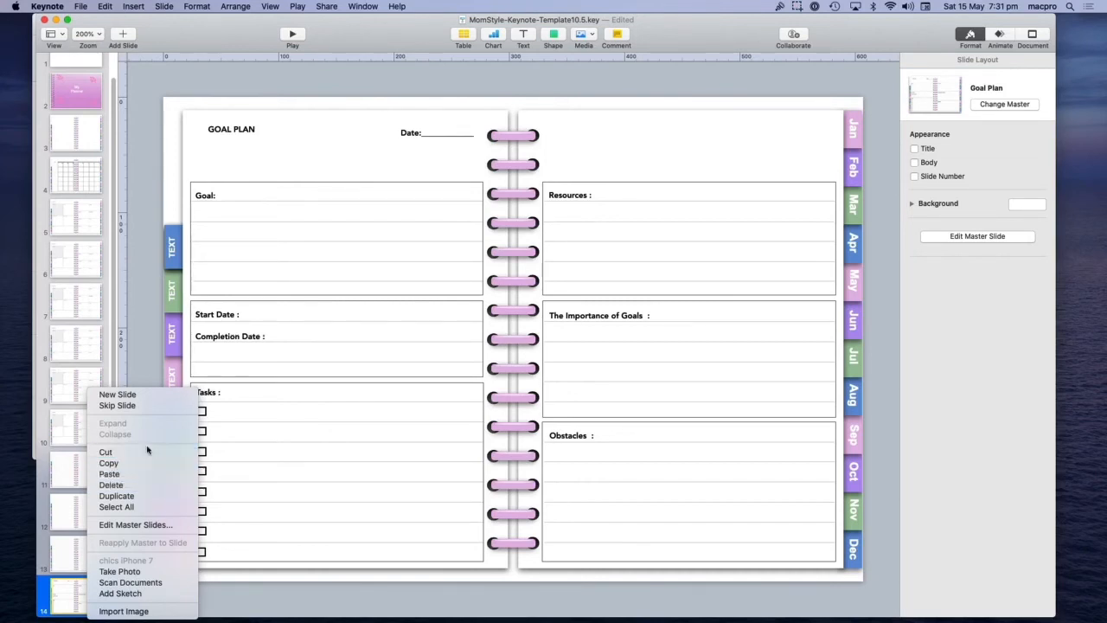
{"action": "left_click", "coordinate": [139, 490]}
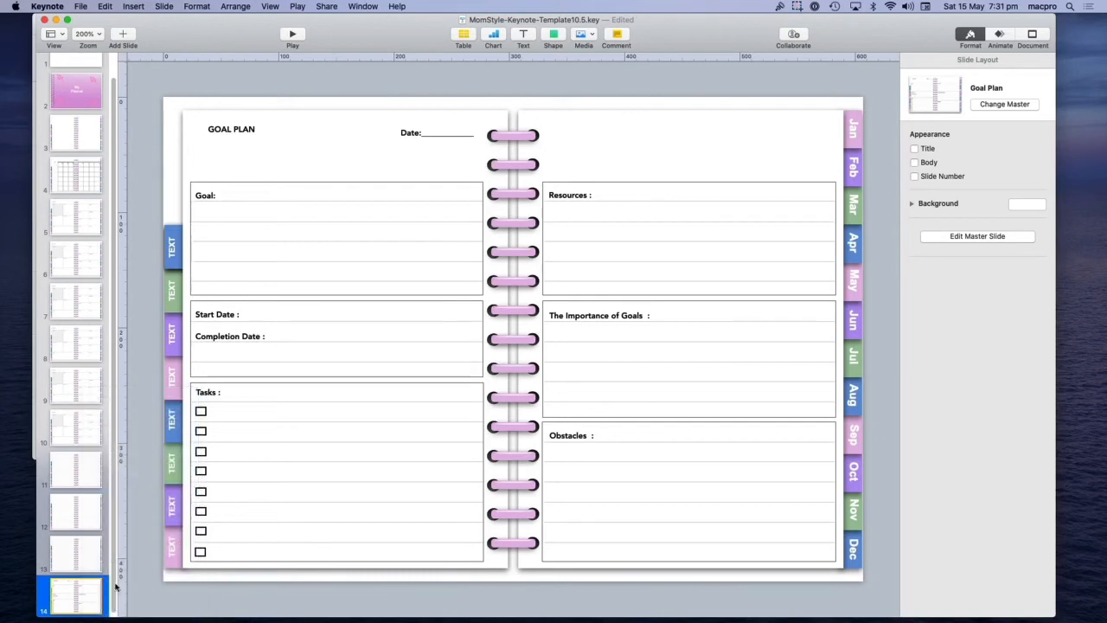
{"action": "right_click", "coordinate": [81, 591]}
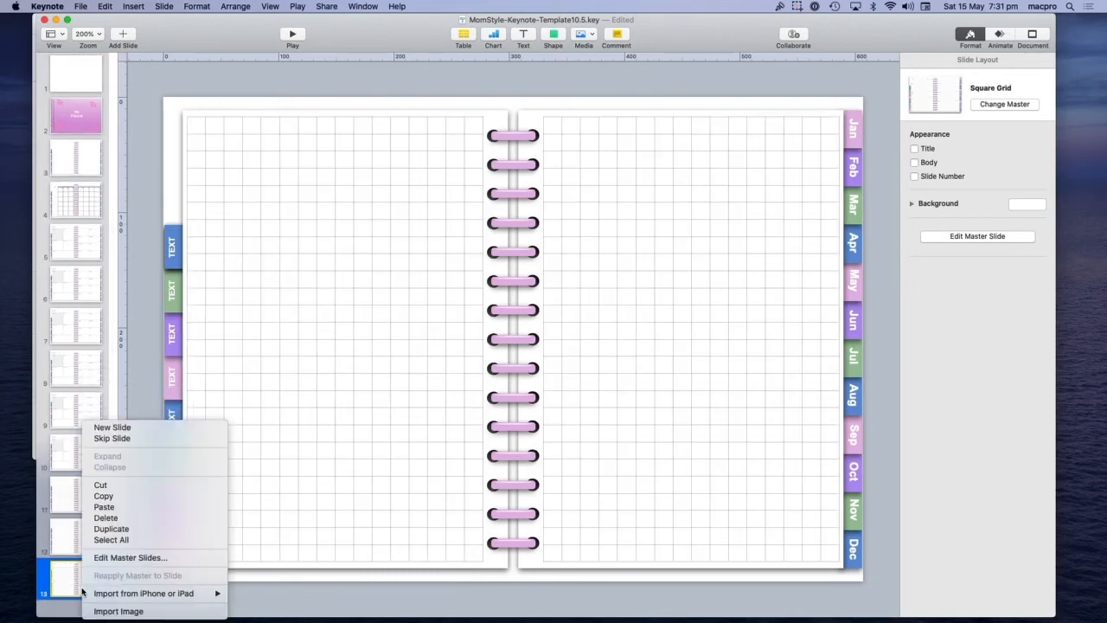
{"action": "left_click", "coordinate": [122, 517]}
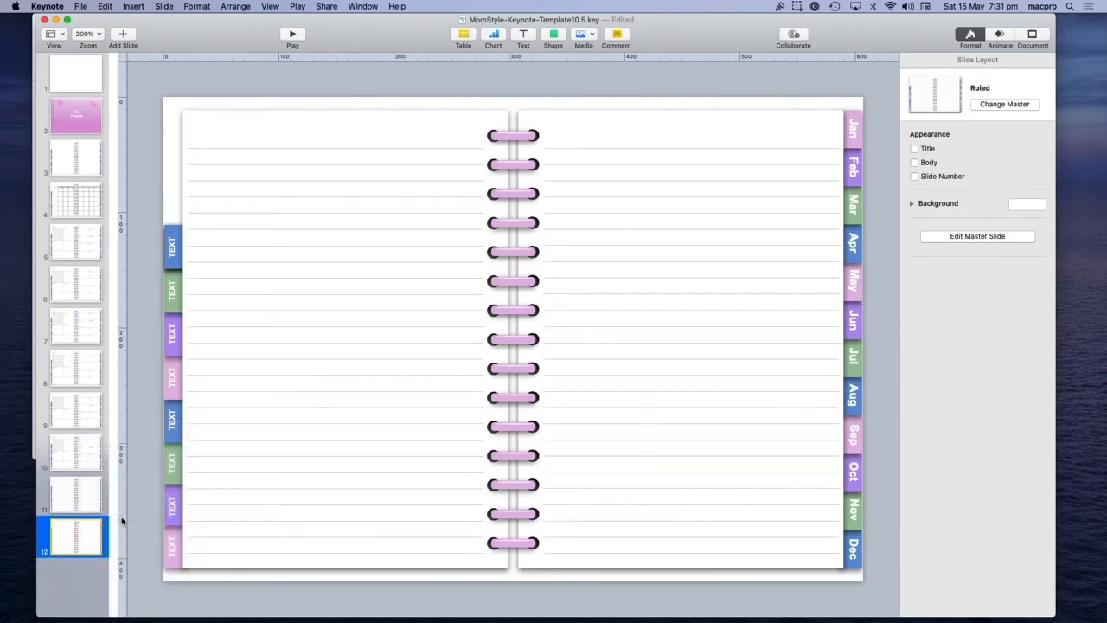
{"action": "right_click", "coordinate": [73, 534]}
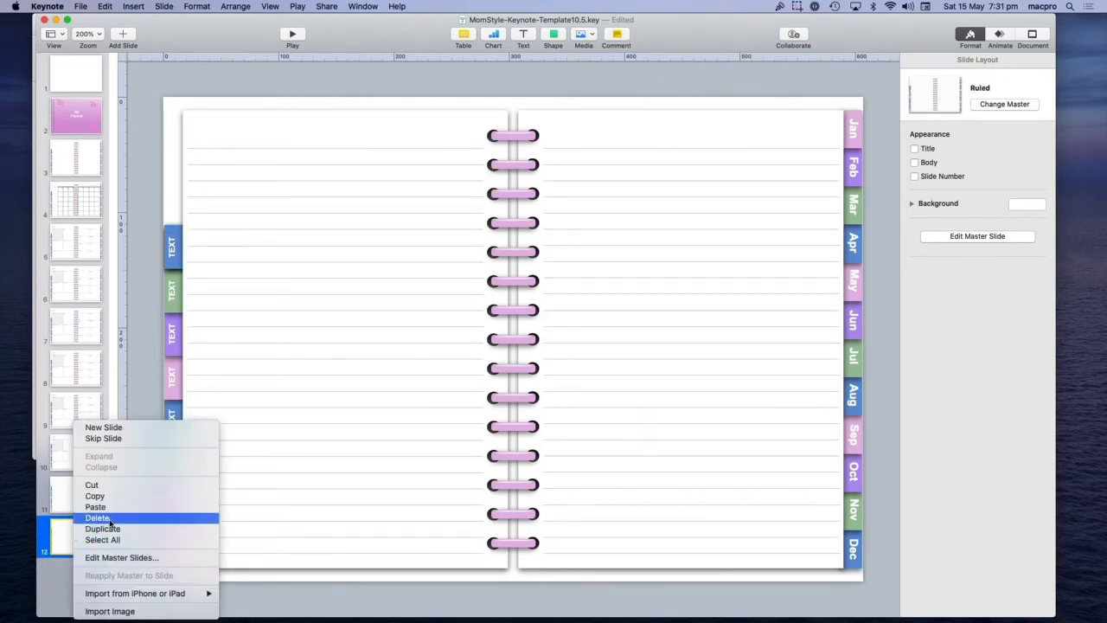
{"action": "left_click", "coordinate": [110, 519]}
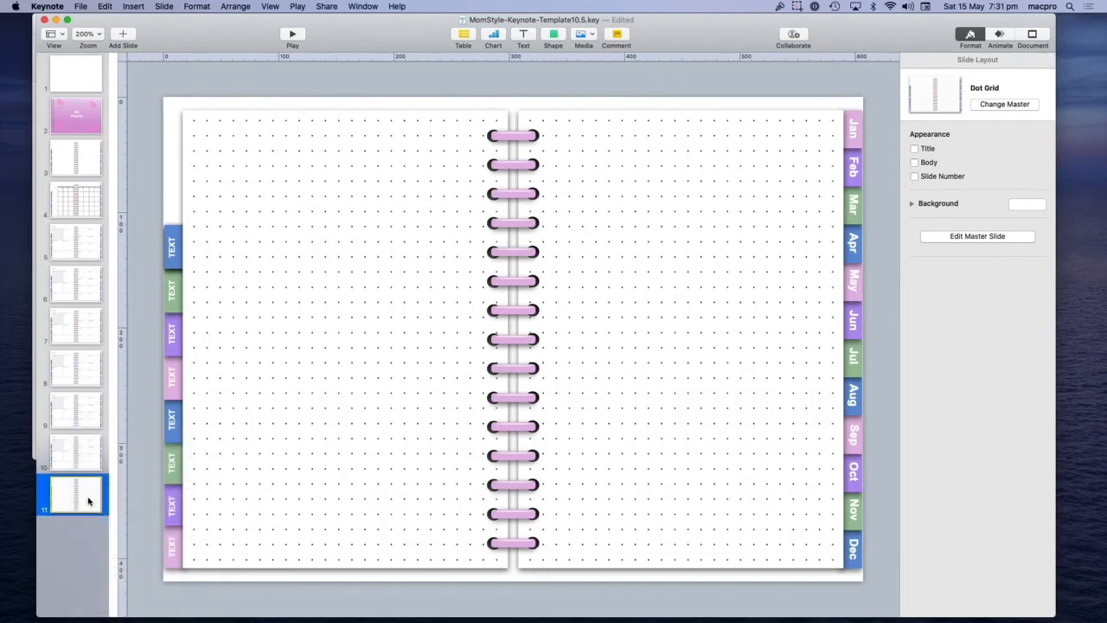
{"action": "right_click", "coordinate": [88, 498]}
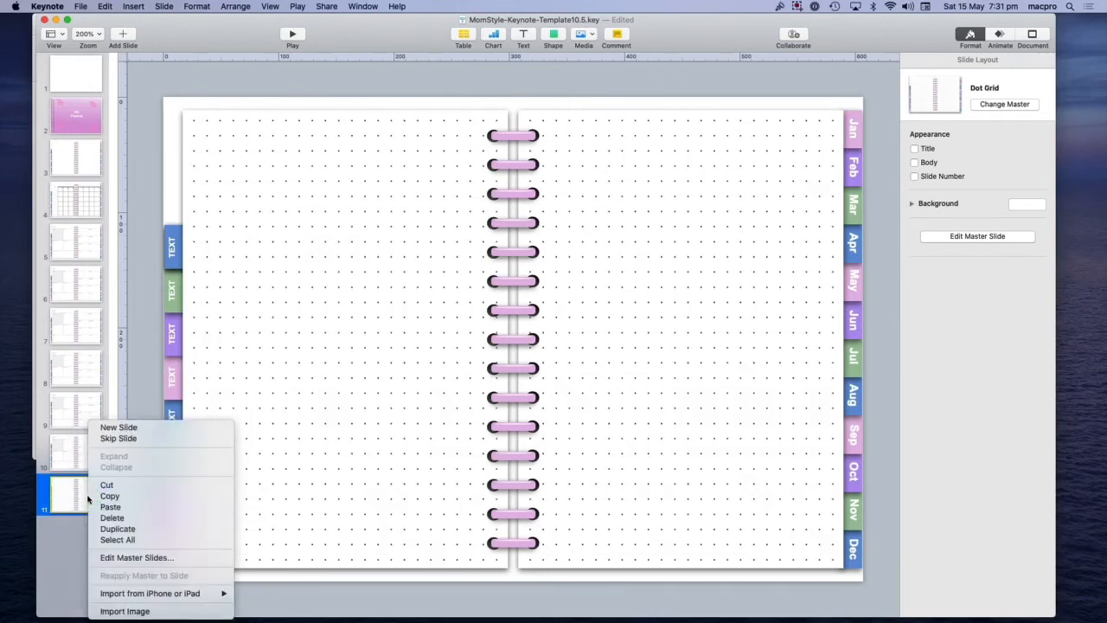
{"action": "left_click", "coordinate": [128, 518]}
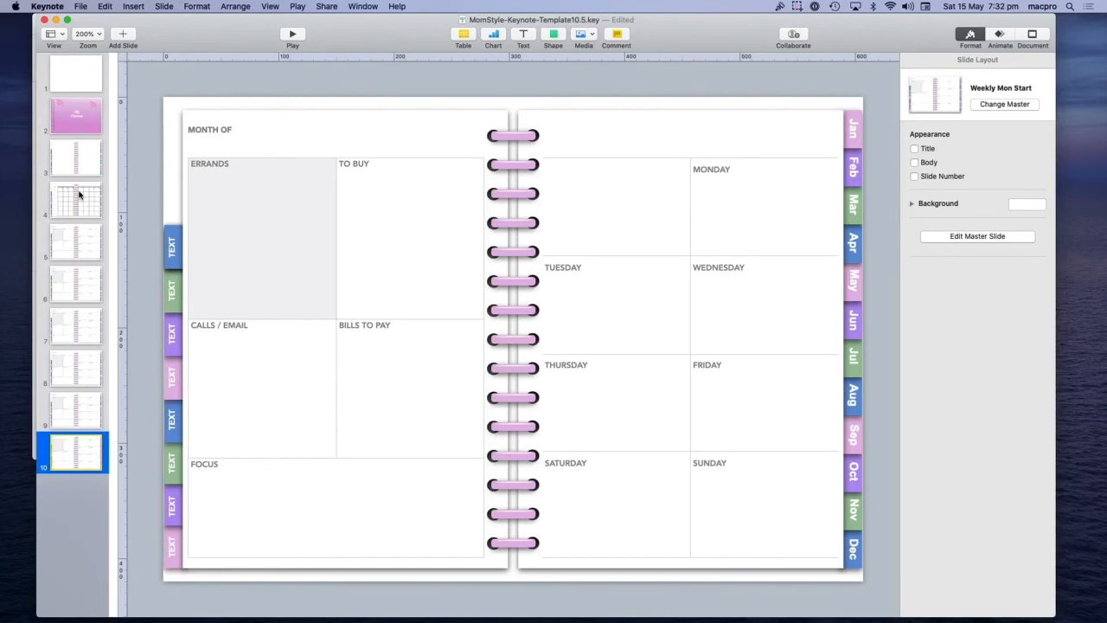
Add a square shape to the Blank Planner slide and resize it to fit inside the uppermost TEXT tab.
{"action": "left_click", "coordinate": [79, 159]}
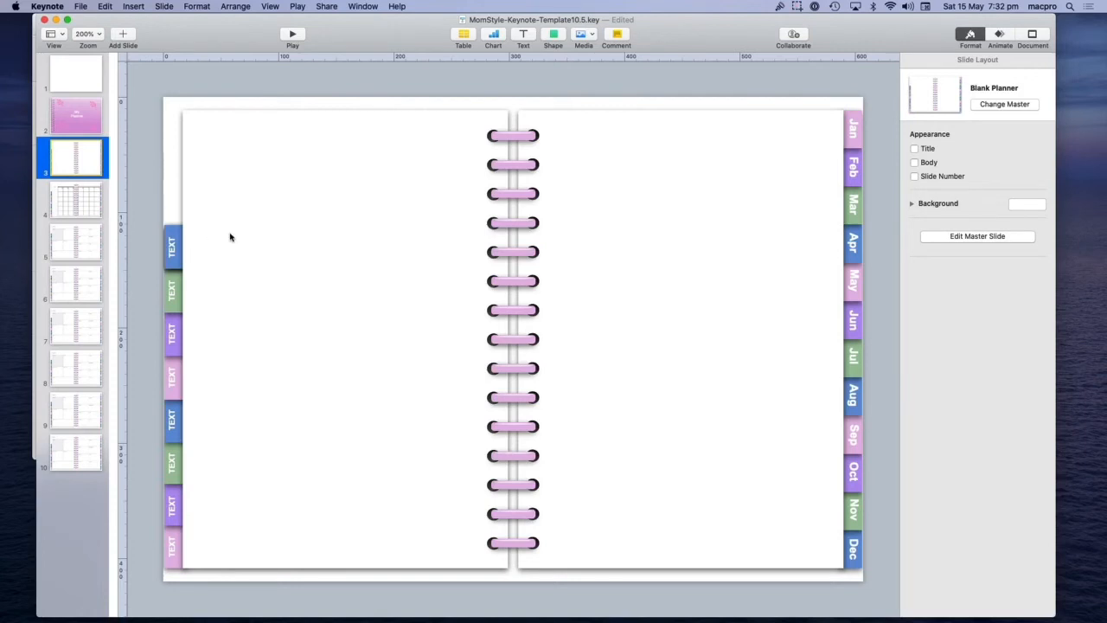
{"action": "left_click", "coordinate": [172, 248]}
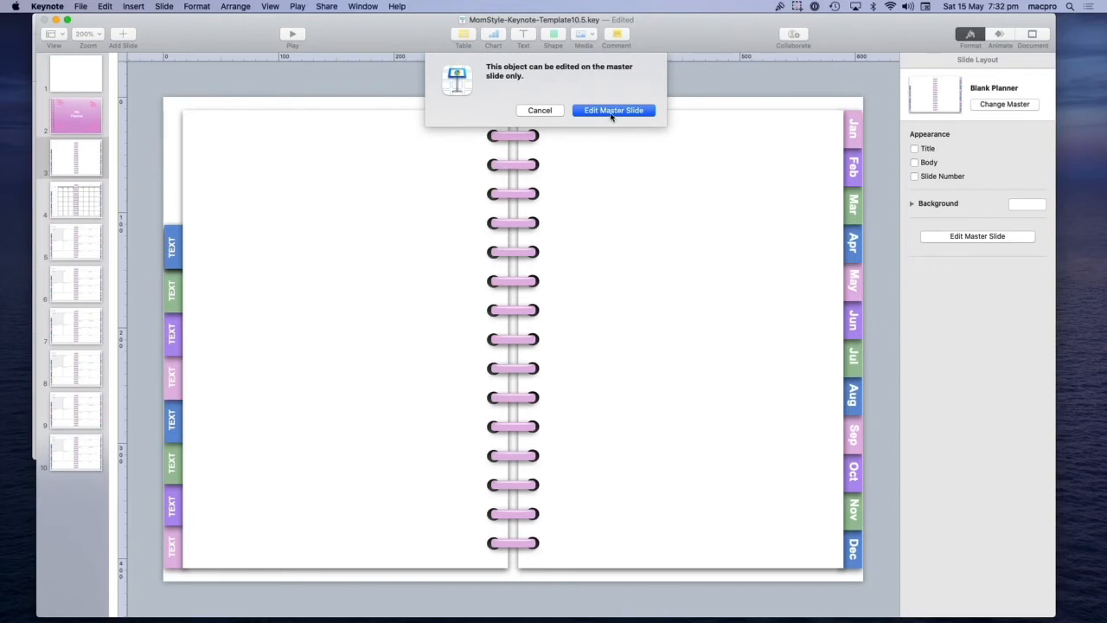
{"action": "left_click", "coordinate": [541, 110]}
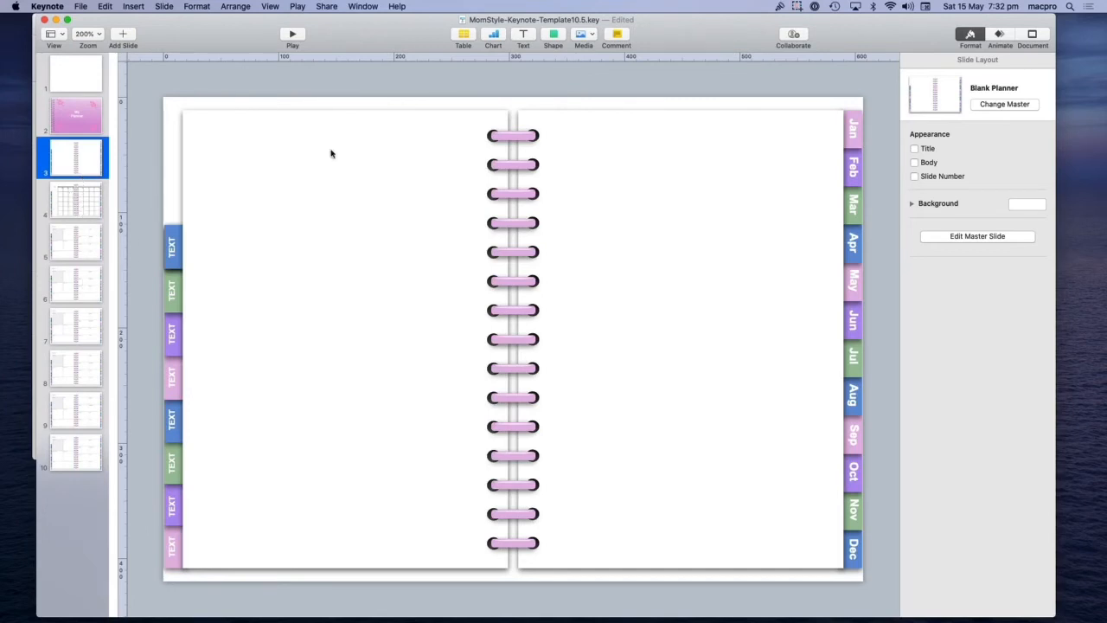
{"action": "left_click", "coordinate": [556, 36]}
{"action": "left_click", "coordinate": [544, 128]}
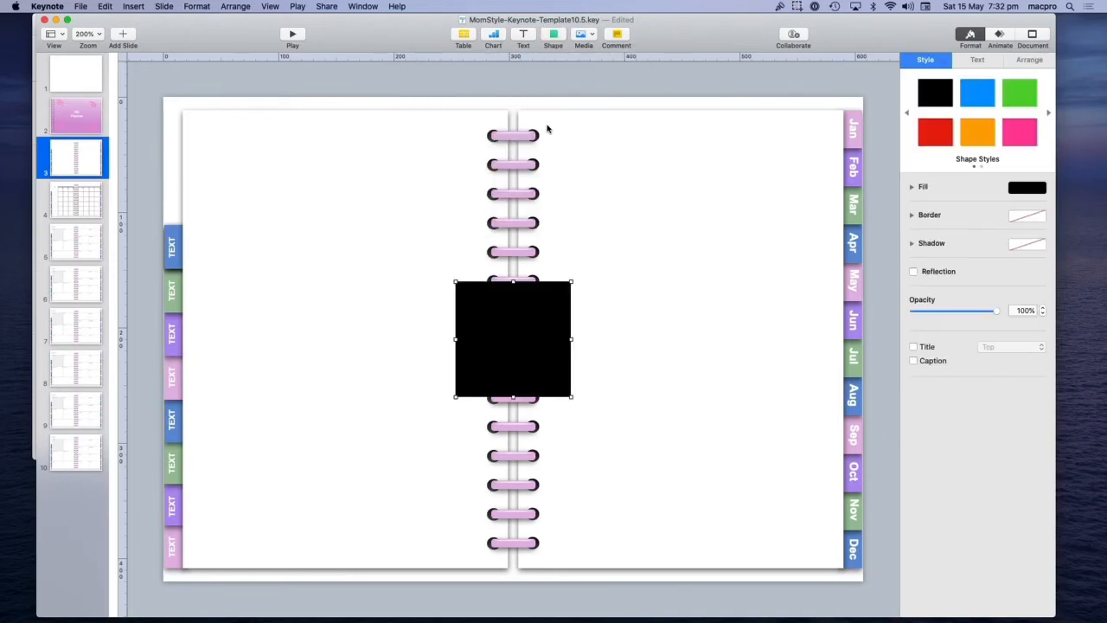
{"action": "left_click_drag", "start_coordinate": [506, 289], "coordinate": [222, 236]}
{"action": "left_click_drag", "start_coordinate": [280, 281], "coordinate": [179, 259]}
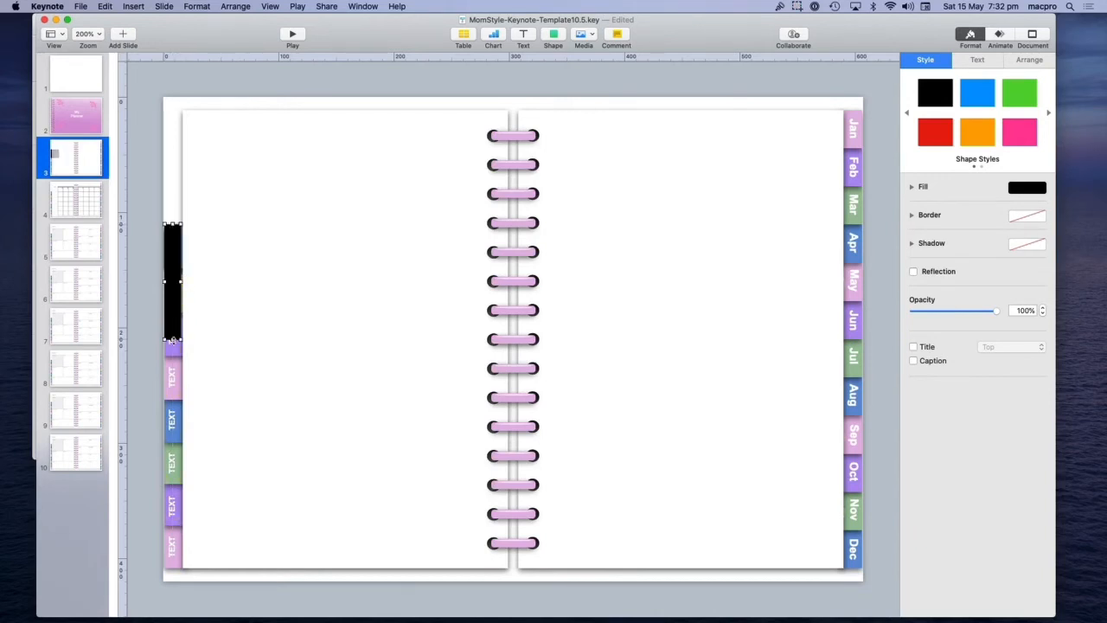
{"action": "left_click_drag", "start_coordinate": [172, 339], "coordinate": [177, 265]}
{"action": "left_click_drag", "start_coordinate": [175, 227], "coordinate": [174, 230]}
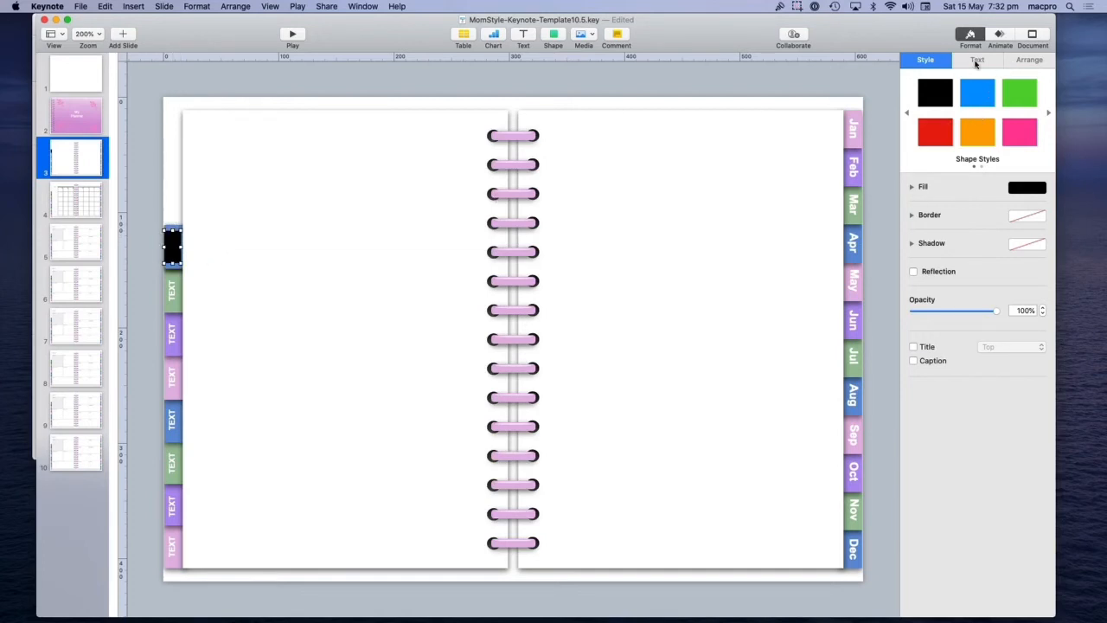
Set the tab rectangle to No Fill and place copies of it alongside all eight TEXT tabs.
{"action": "left_click", "coordinate": [911, 188]}
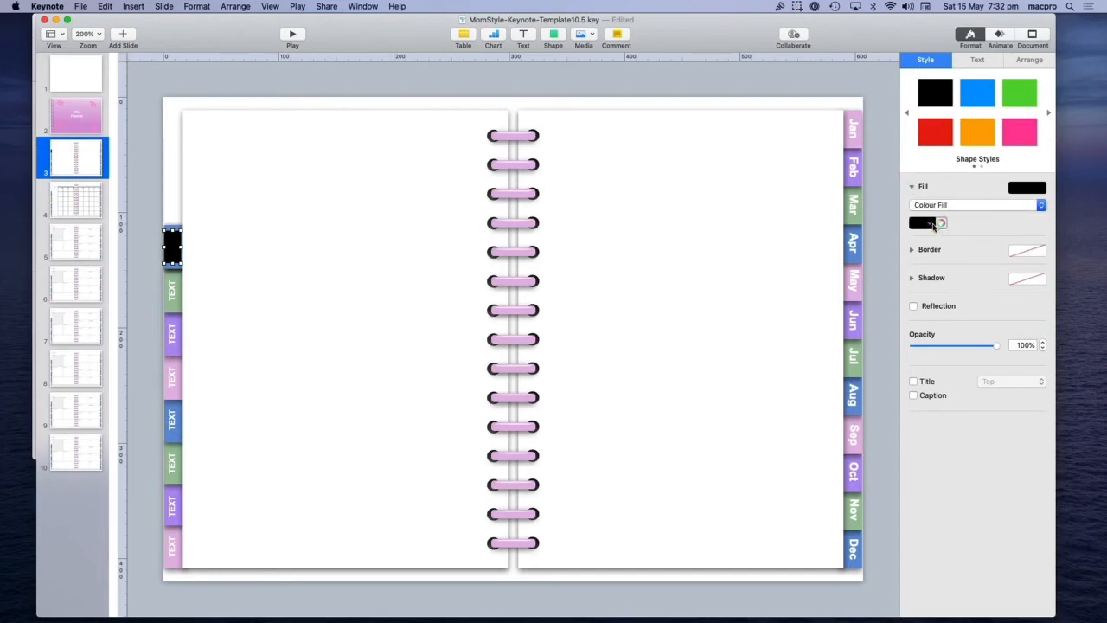
{"action": "left_click", "coordinate": [929, 223]}
{"action": "left_click", "coordinate": [988, 223]}
{"action": "left_click", "coordinate": [1040, 205]}
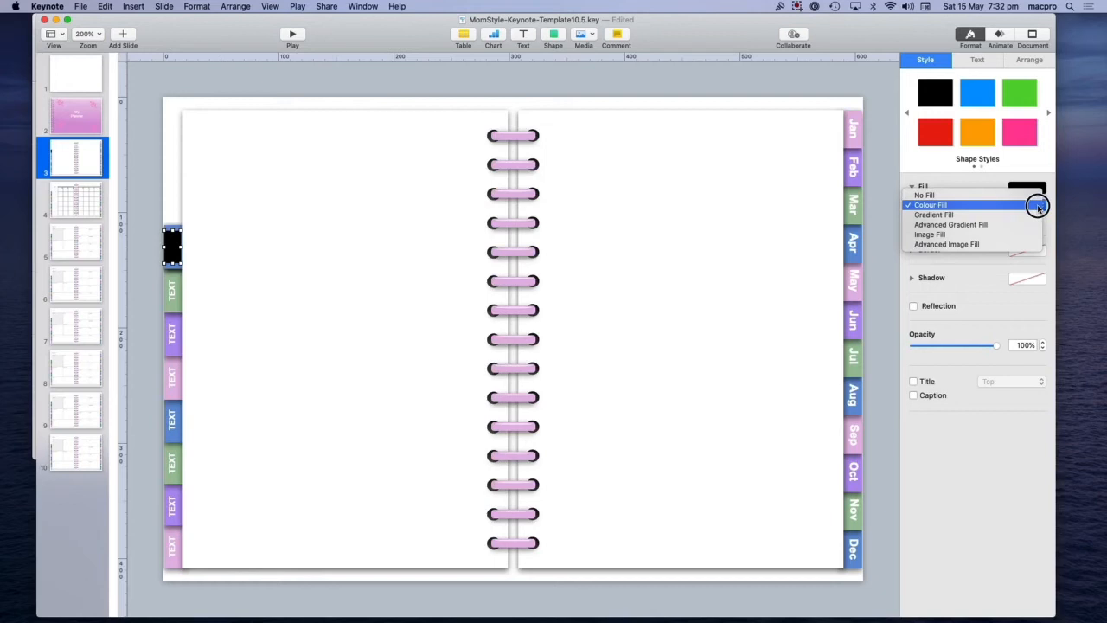
{"action": "left_click", "coordinate": [944, 194]}
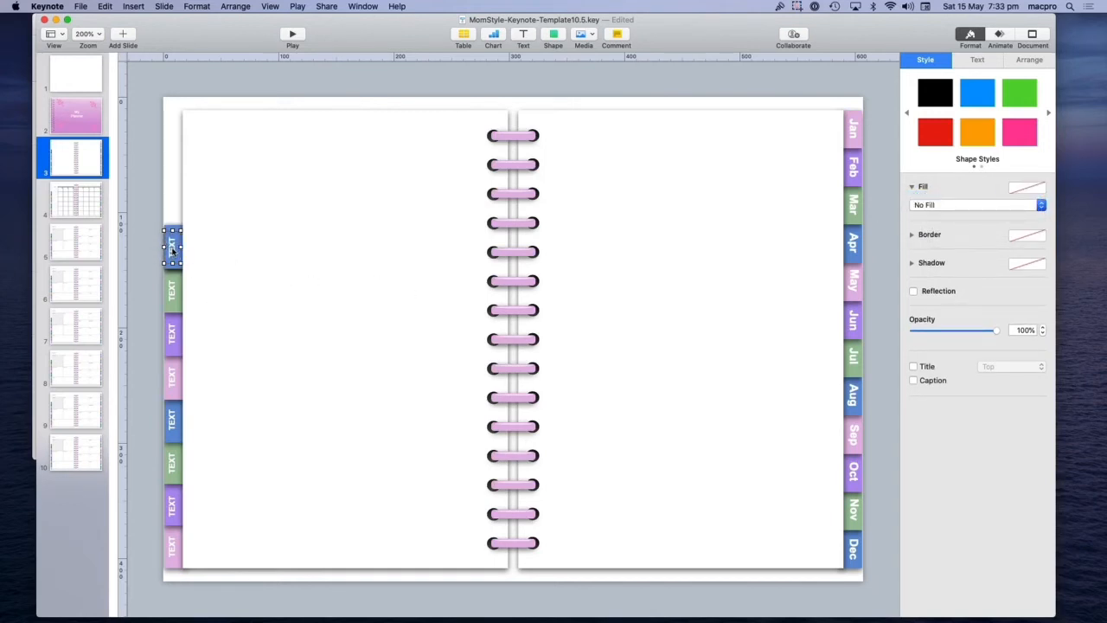
{"action": "left_click_drag", "start_coordinate": [173, 249], "coordinate": [195, 542]}
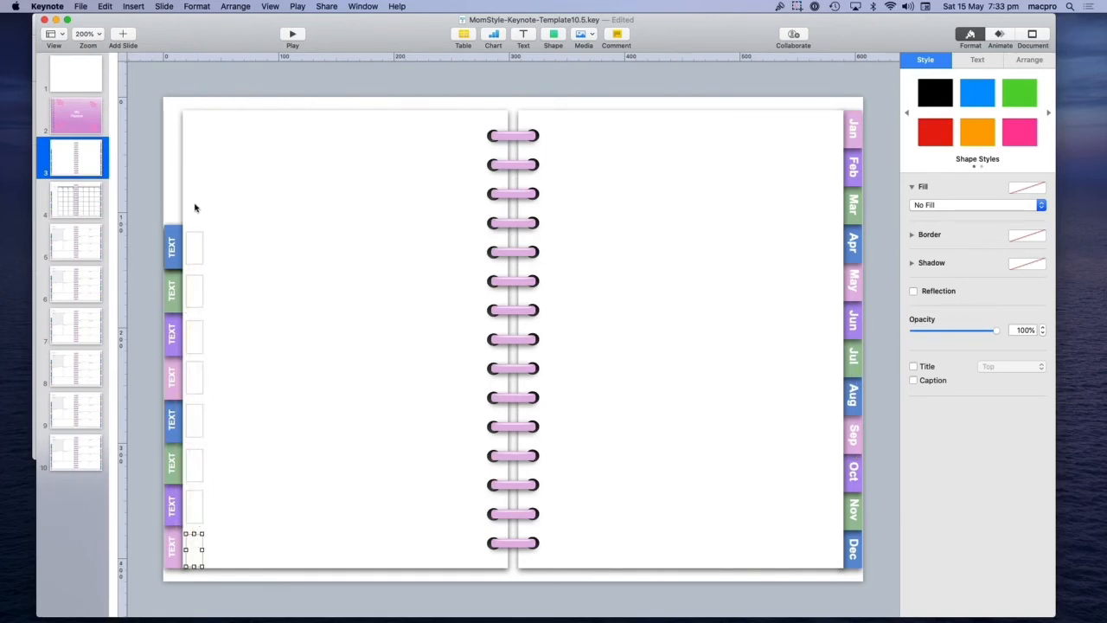
Group the eight unfilled rectangles and place the group beside the month tabs, starting level with Jan.
{"action": "left_click_drag", "start_coordinate": [195, 207], "coordinate": [213, 553]}
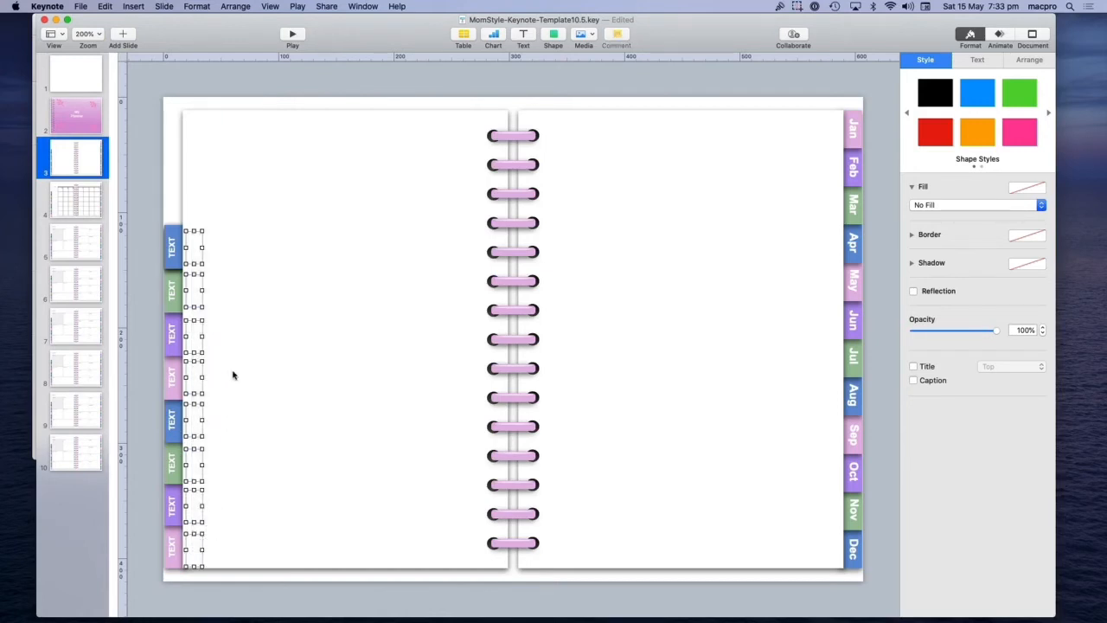
{"action": "right_click", "coordinate": [203, 253]}
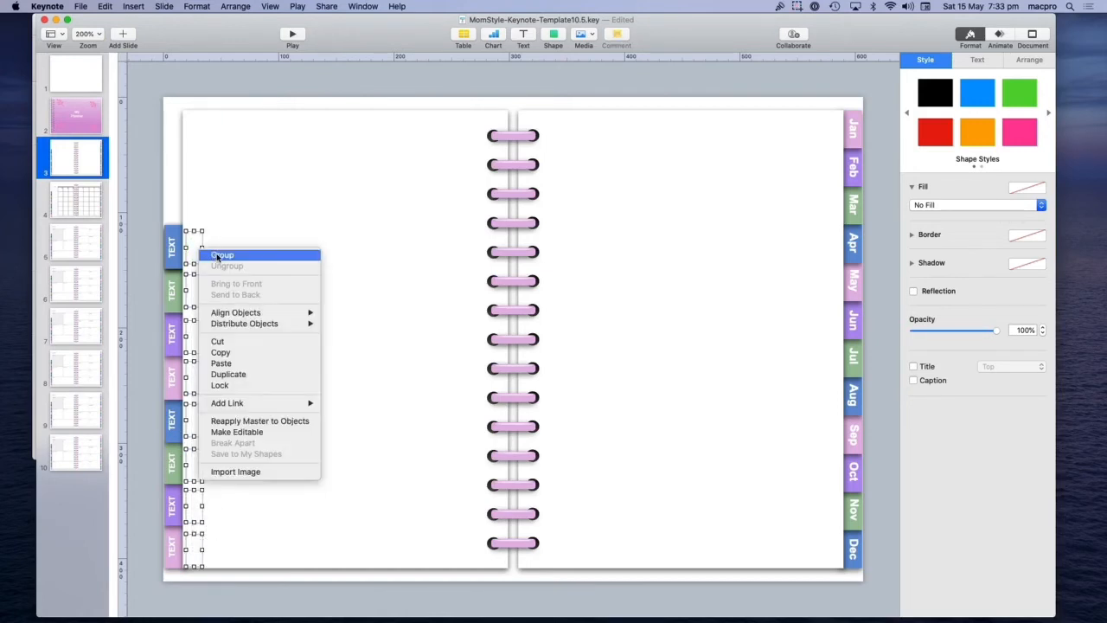
{"action": "left_click", "coordinate": [217, 255]}
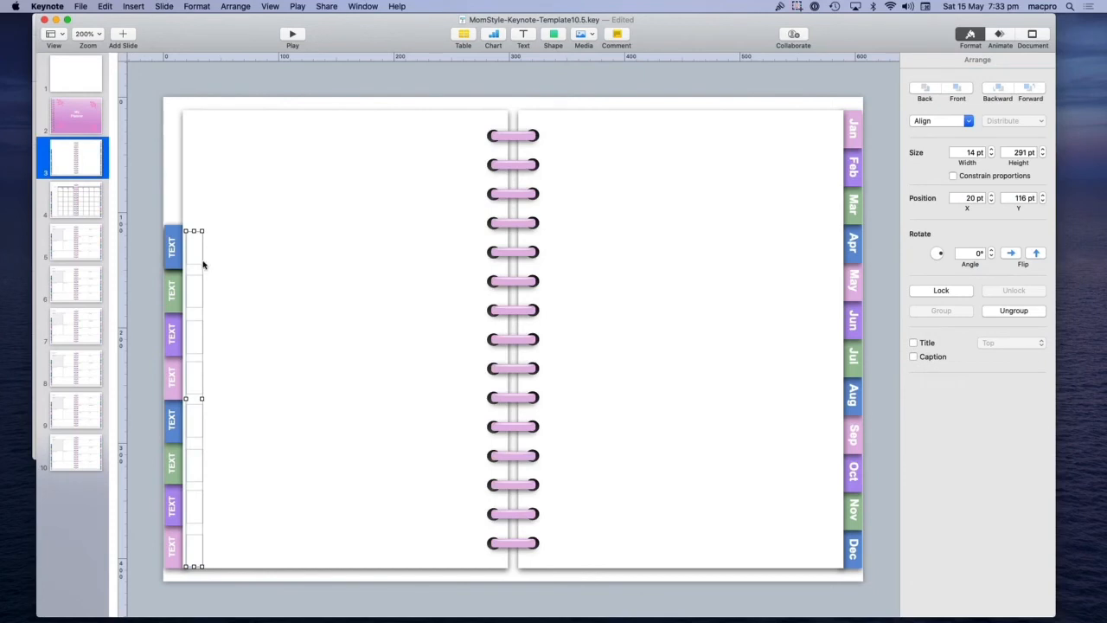
{"action": "left_click_drag", "start_coordinate": [200, 260], "coordinate": [836, 142]}
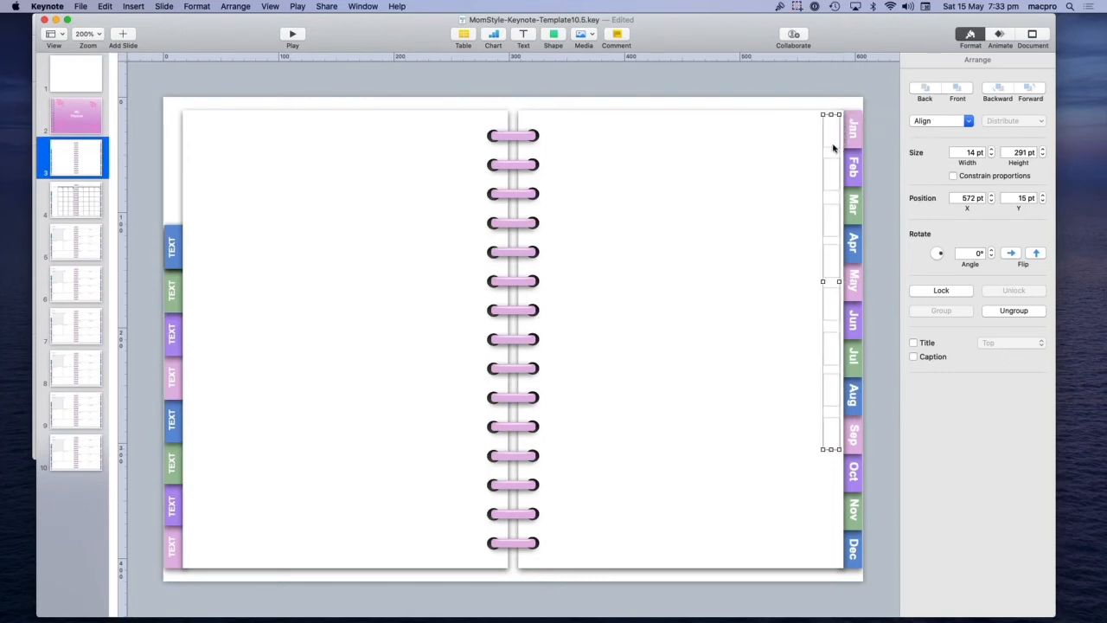
Ungroup the rectangles beside the month tabs and add copies of the lowest one for Oct, Nov and Dec.
{"action": "right_click", "coordinate": [830, 430]}
{"action": "left_click", "coordinate": [860, 439]}
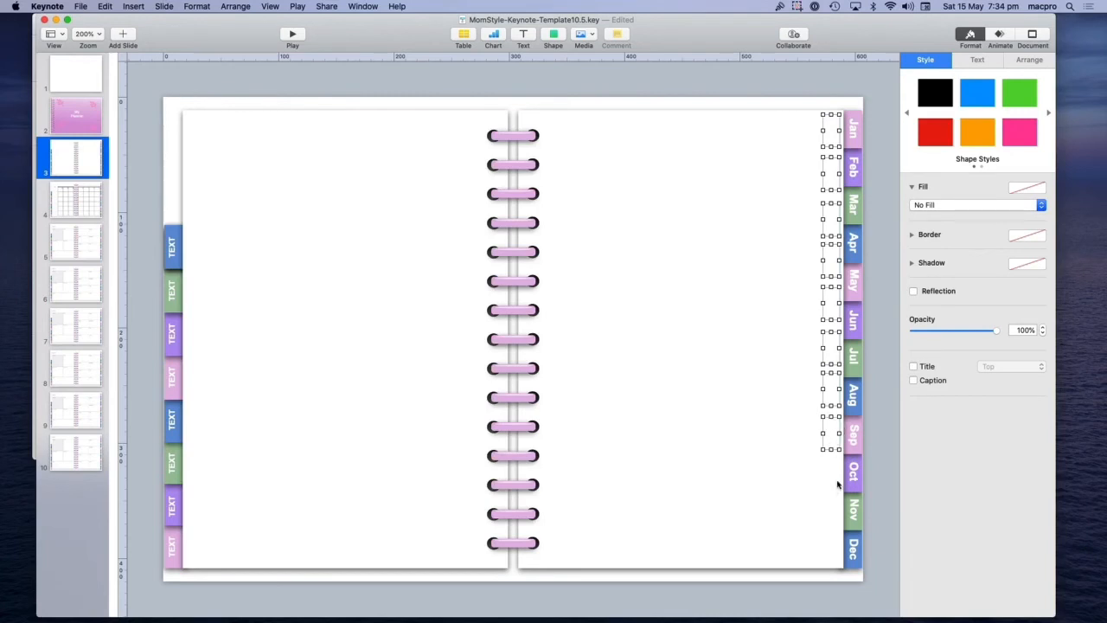
{"action": "left_click", "coordinate": [830, 489]}
{"action": "left_click", "coordinate": [830, 430]}
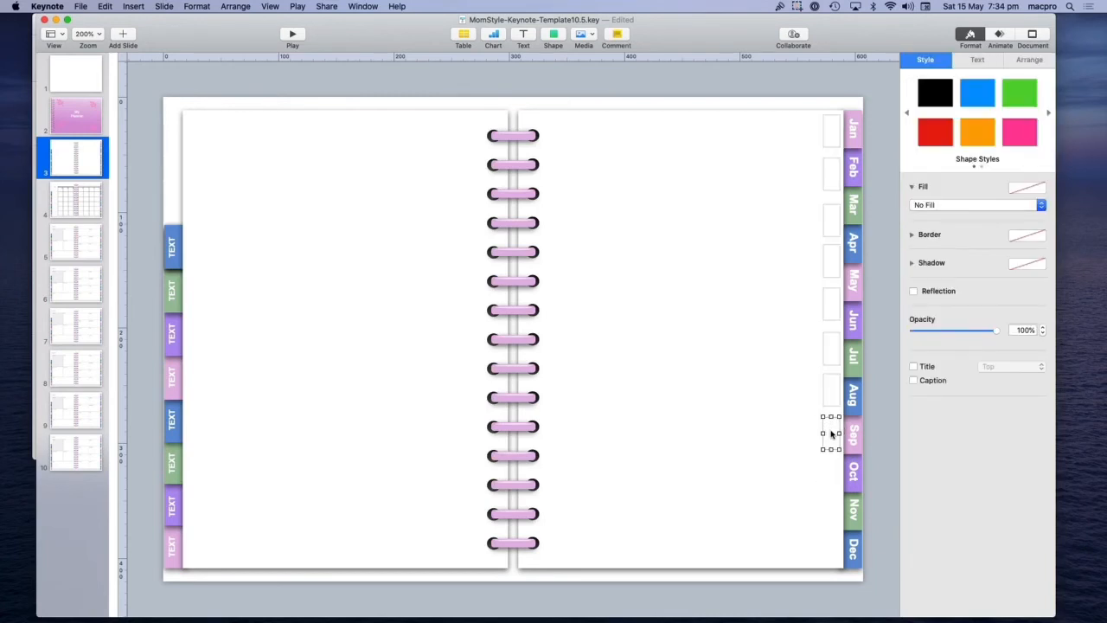
{"action": "left_click_drag", "start_coordinate": [830, 434], "coordinate": [830, 546]}
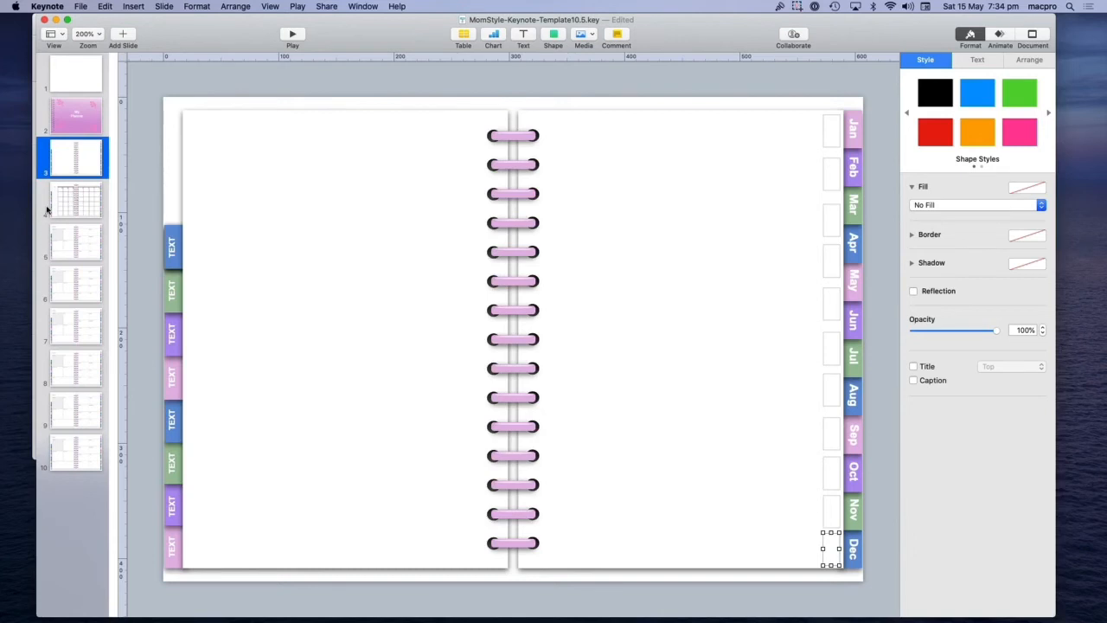
Link the rectangle beside the Jan tab to slide 4 and follow the link to that slide.
{"action": "left_click", "coordinate": [823, 137]}
{"action": "right_click", "coordinate": [824, 140]}
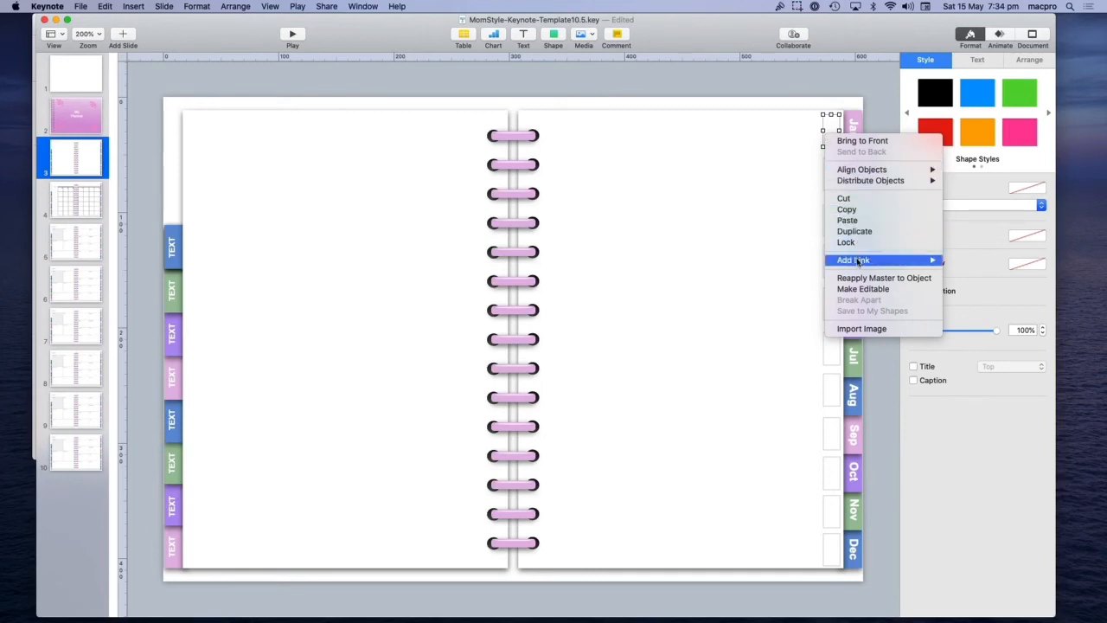
{"action": "mouse_move", "coordinate": [856, 261]}
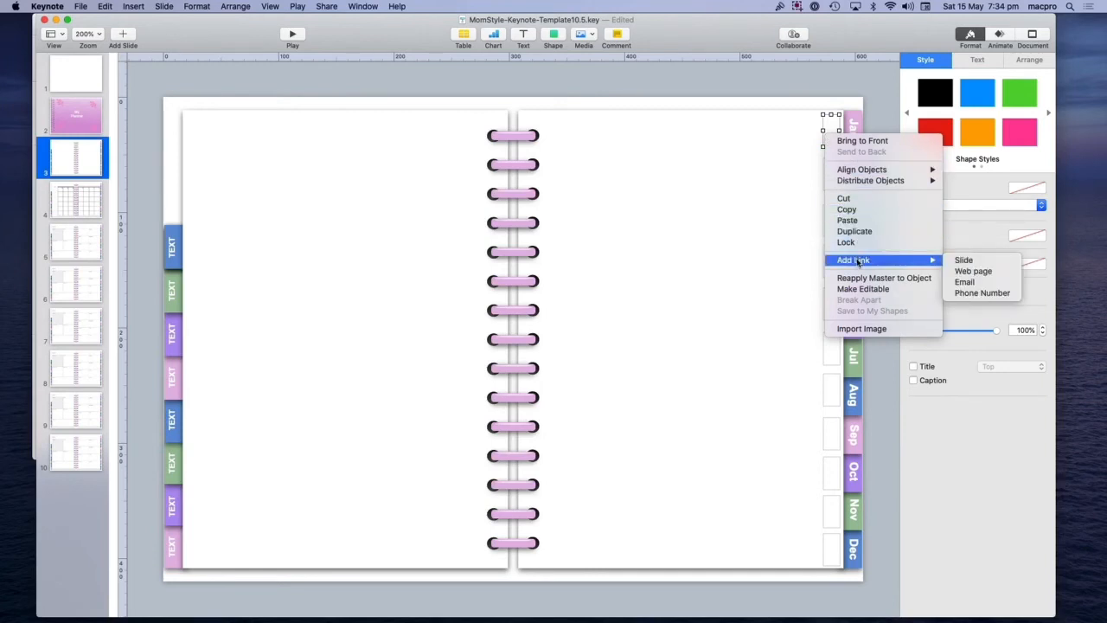
{"action": "left_click", "coordinate": [983, 263]}
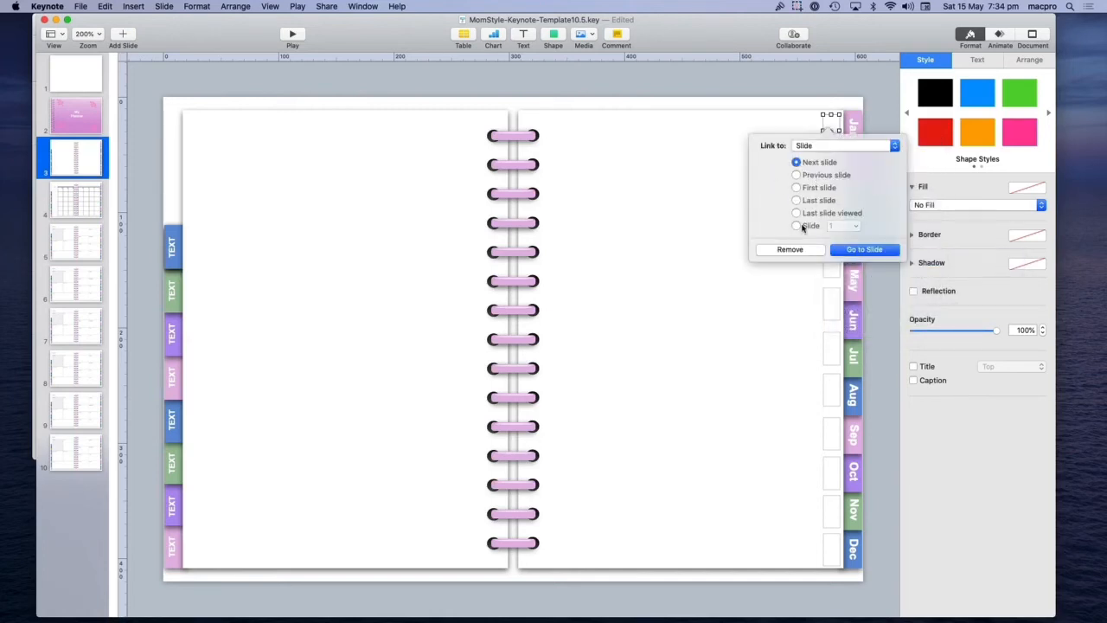
{"action": "left_click", "coordinate": [796, 225]}
{"action": "left_click", "coordinate": [856, 226]}
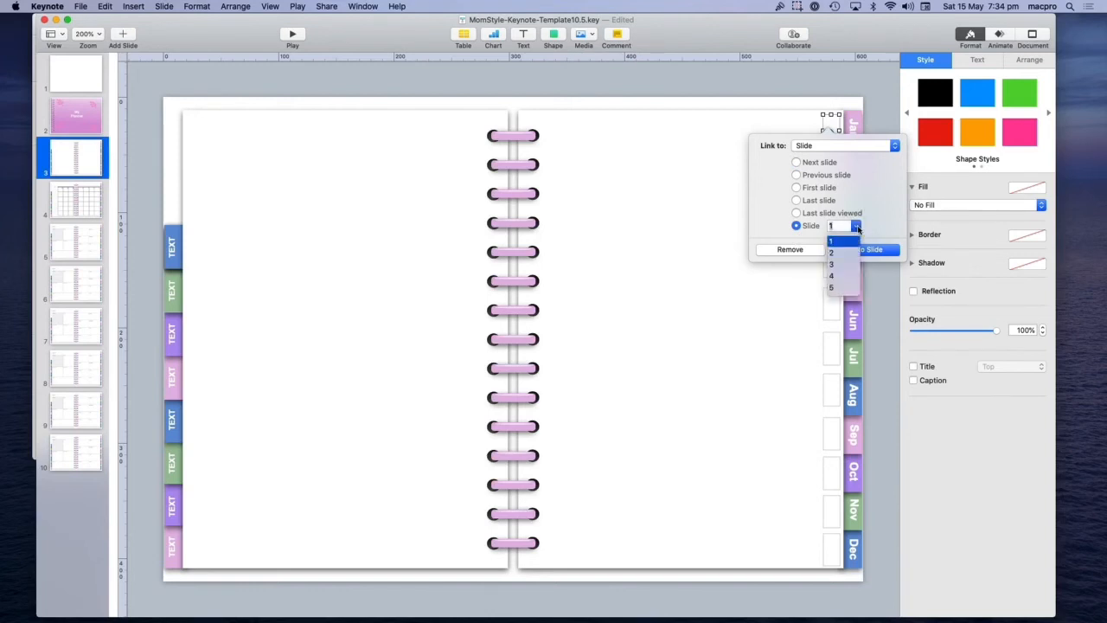
{"action": "left_click", "coordinate": [832, 276]}
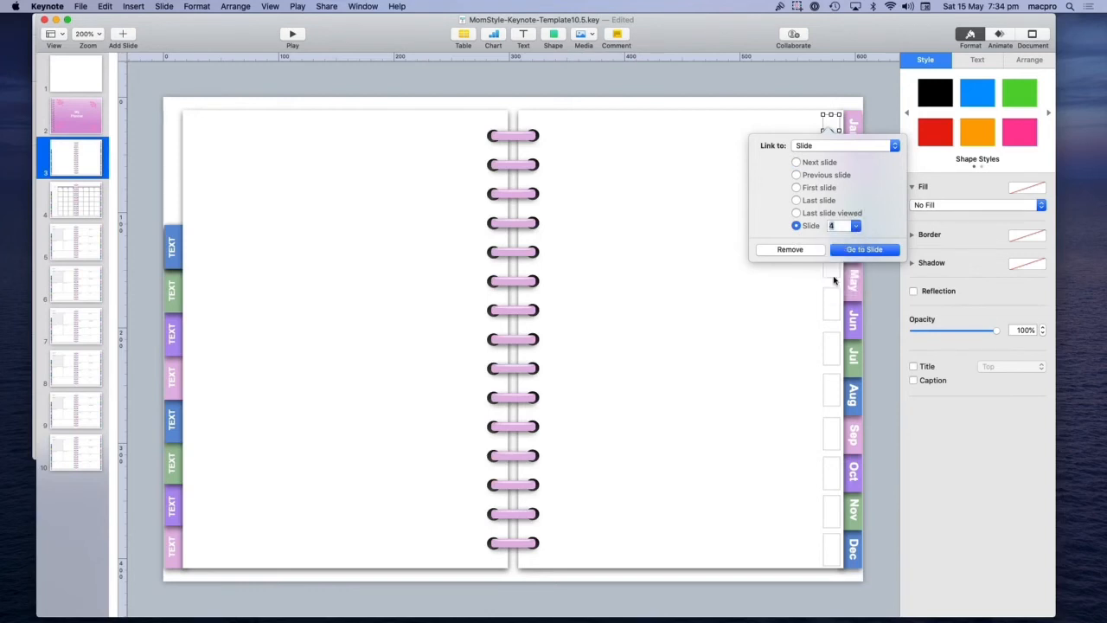
{"action": "left_click", "coordinate": [859, 248]}
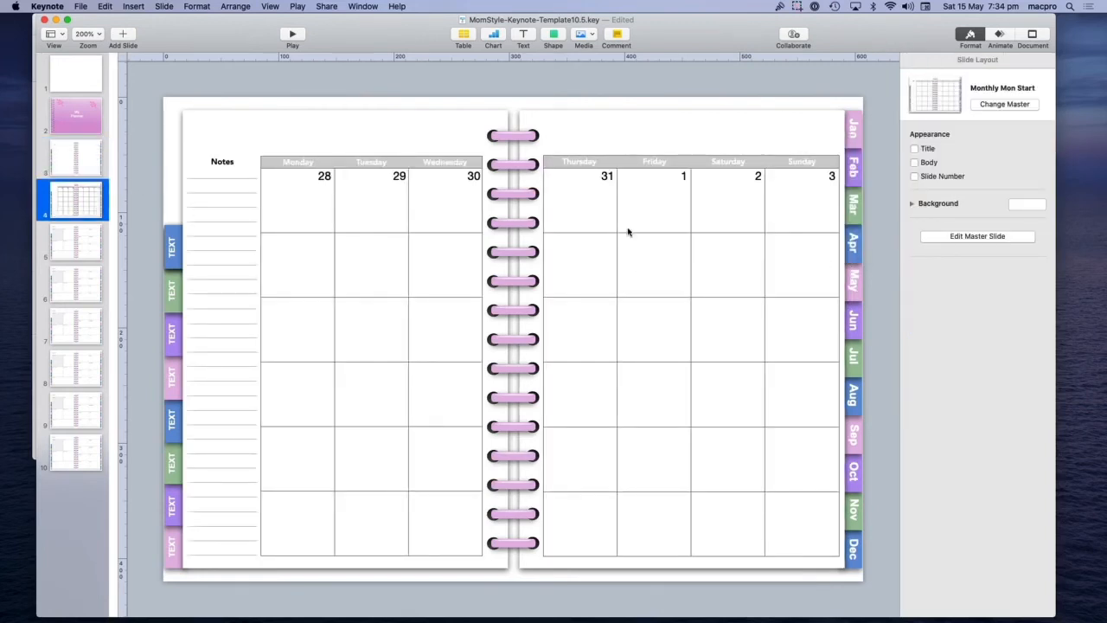
Copy all twelve unfilled rectangles beside the month tabs on slide 3.
{"action": "left_click", "coordinate": [76, 155]}
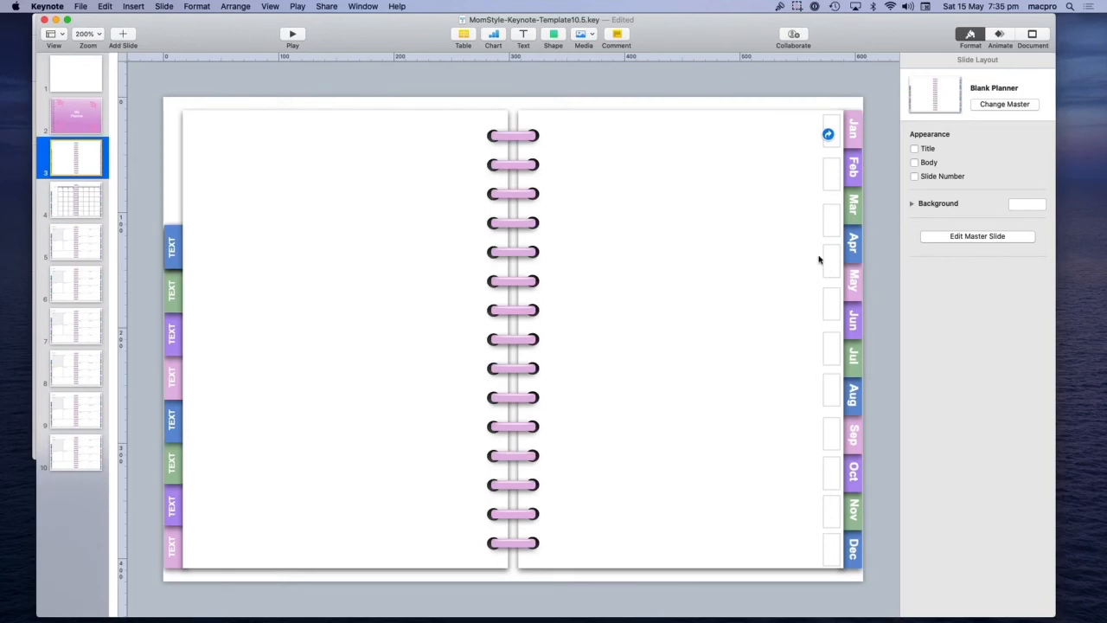
{"action": "left_click", "coordinate": [835, 148]}
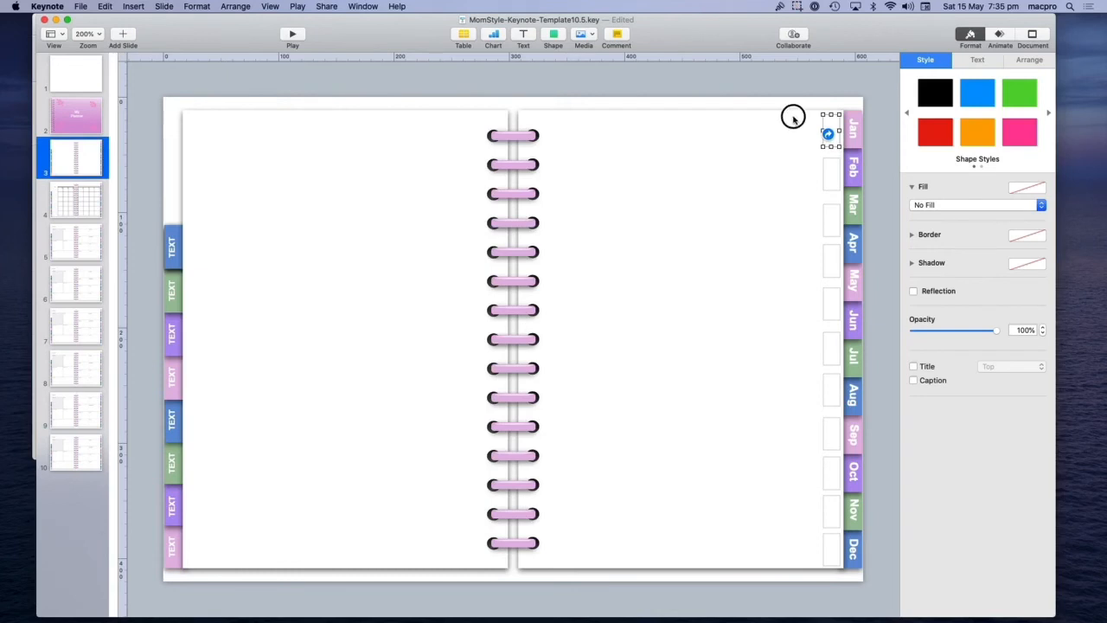
{"action": "left_click_drag", "start_coordinate": [791, 116], "coordinate": [837, 548]}
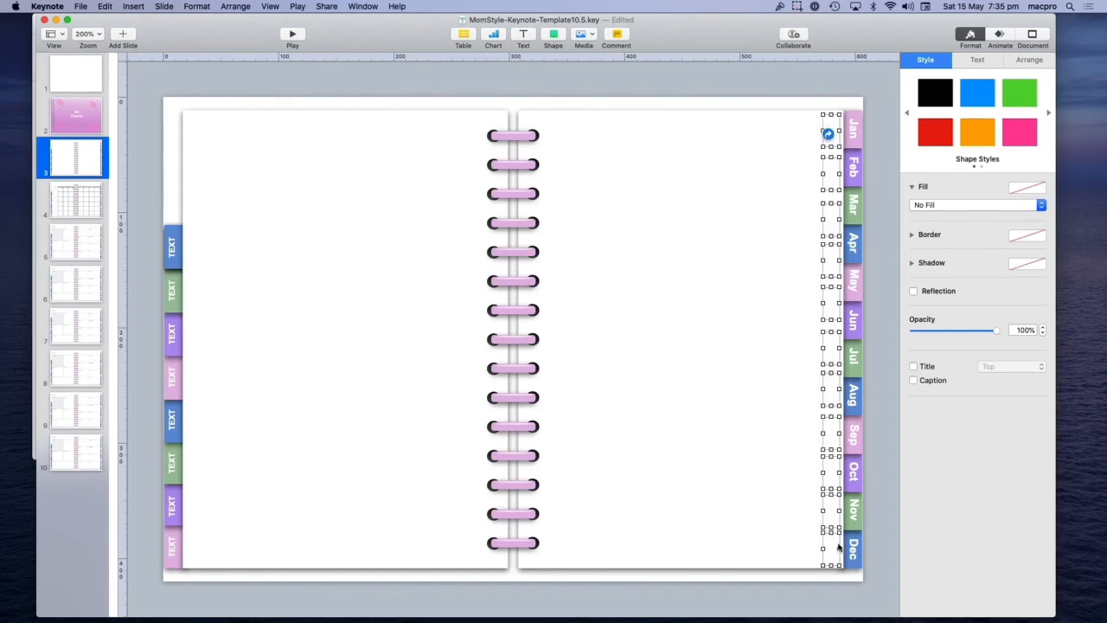
{"action": "right_click", "coordinate": [826, 247]}
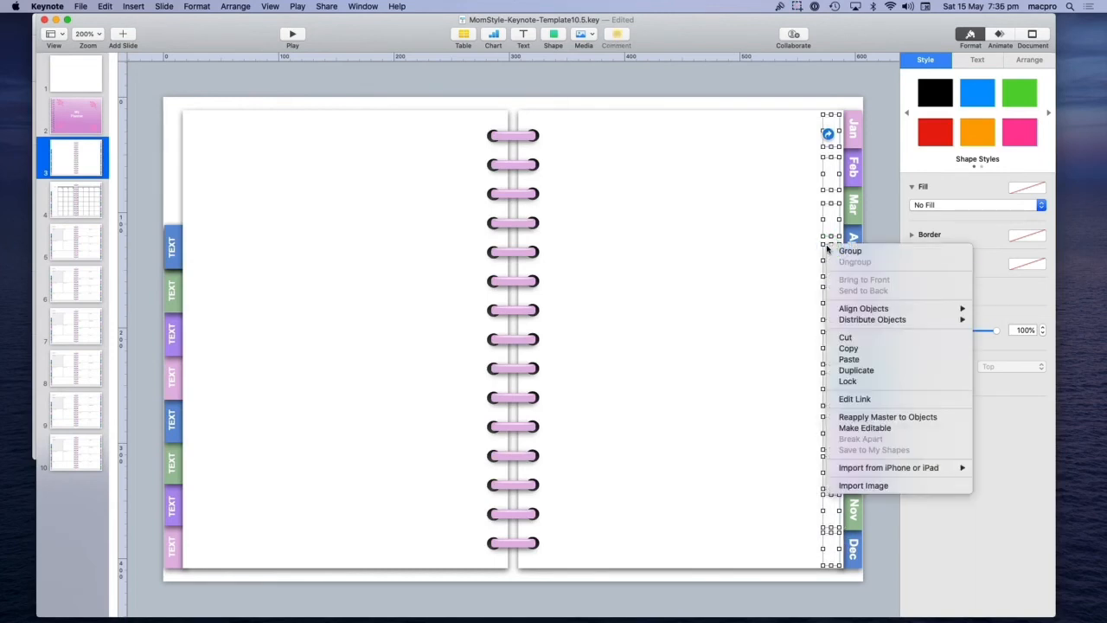
{"action": "left_click", "coordinate": [848, 347]}
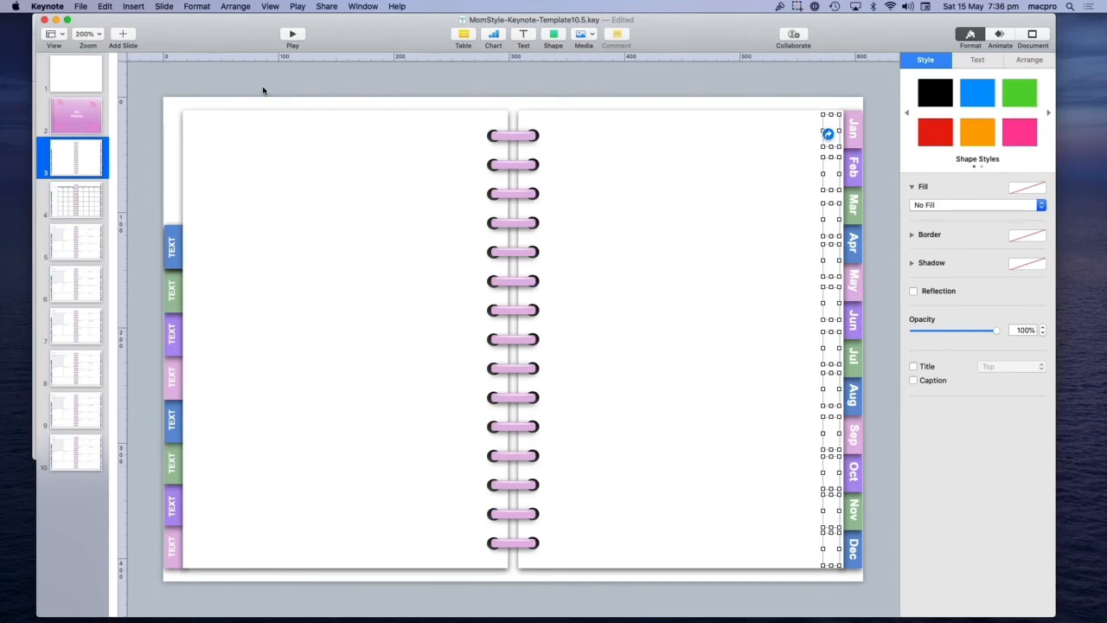
Enter master slide editing and open the Monthly Mon Start master.
{"action": "left_click", "coordinate": [592, 174]}
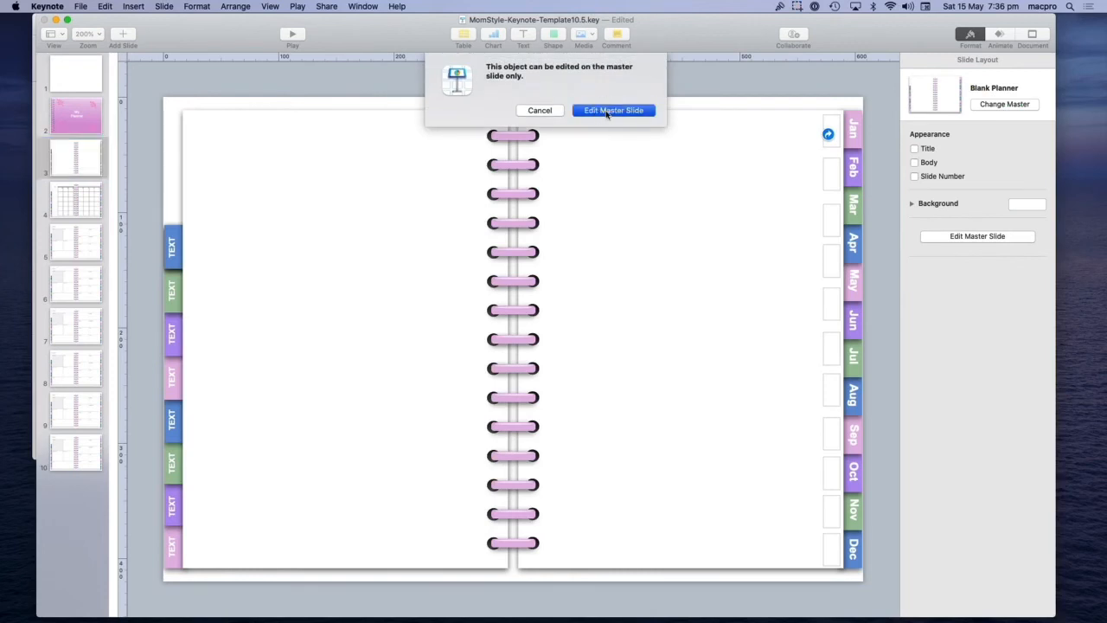
{"action": "left_click", "coordinate": [612, 111]}
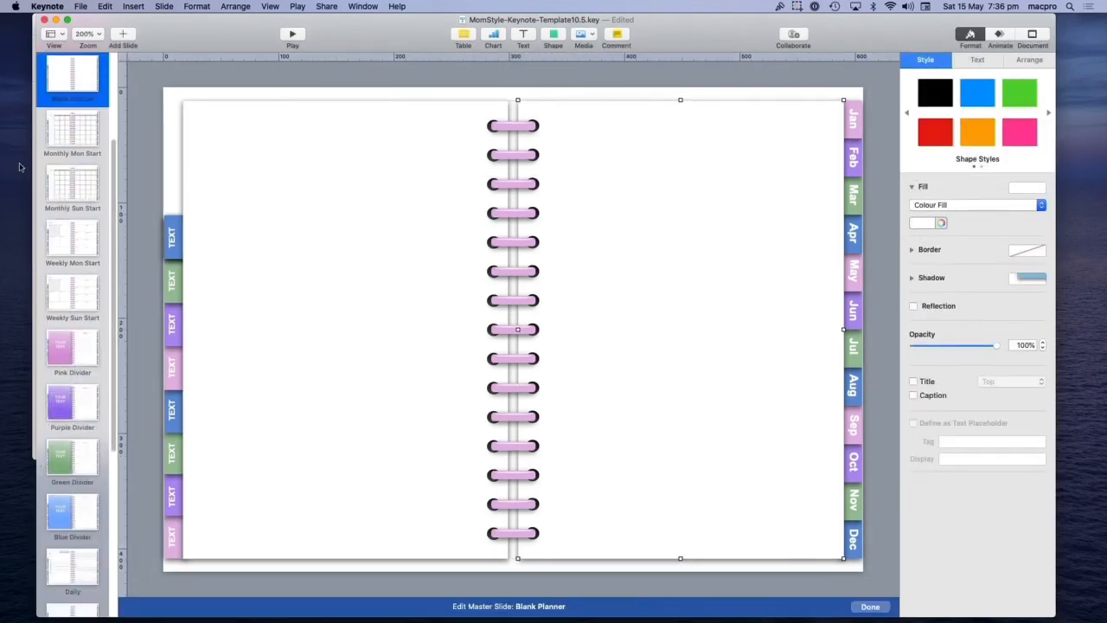
{"action": "scroll", "coordinate": [95, 164], "scroll_direction": "up", "scroll_amount": 3}
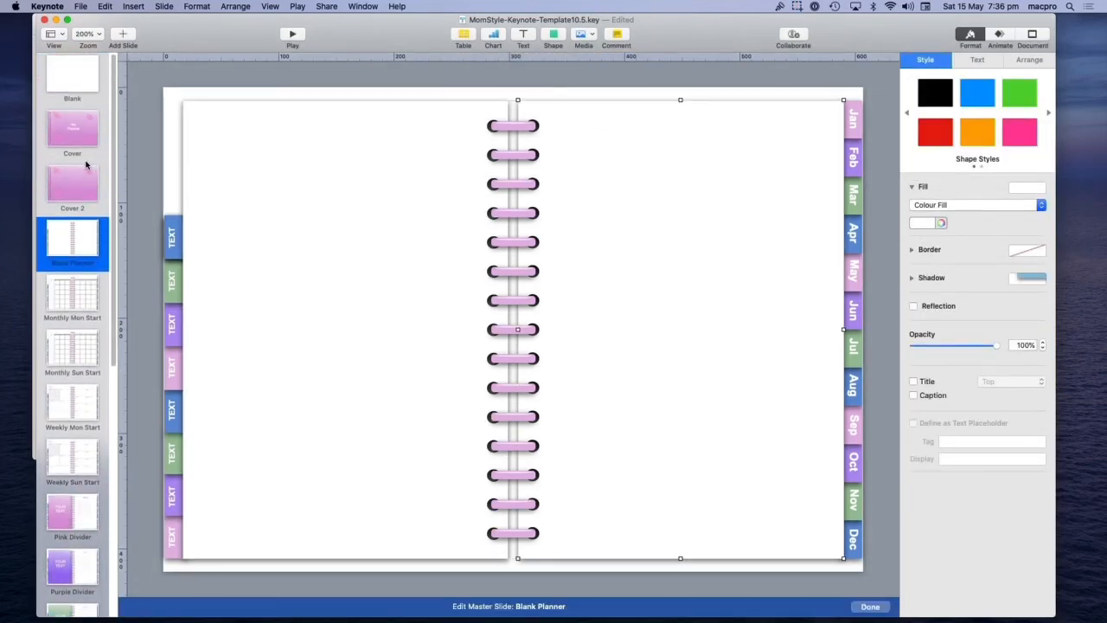
{"action": "scroll", "coordinate": [85, 165], "scroll_direction": "down", "scroll_amount": 1}
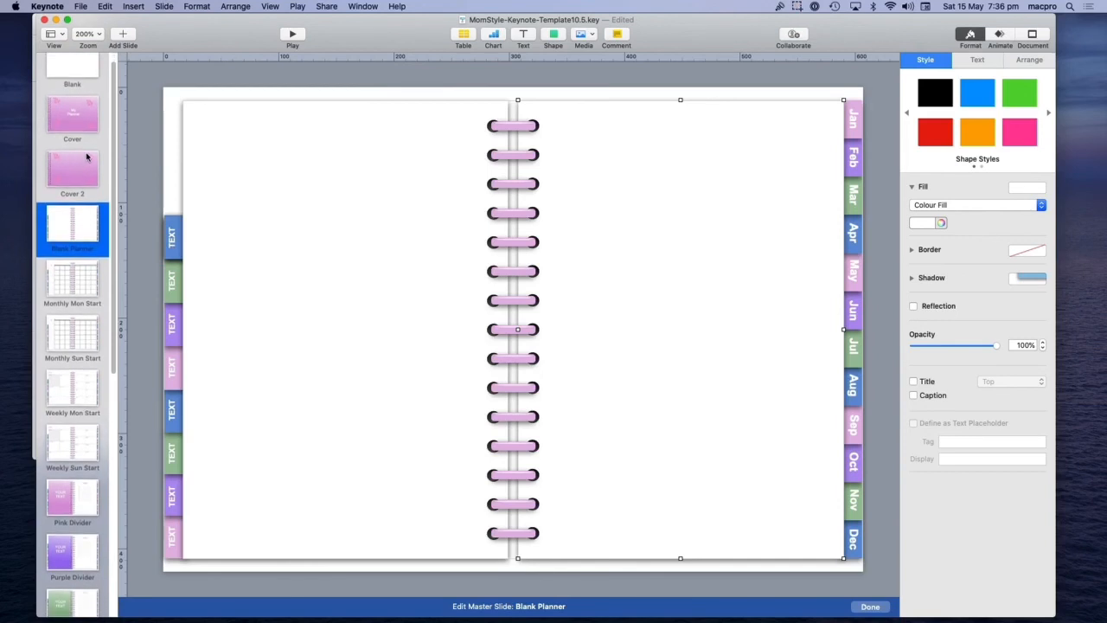
{"action": "scroll", "coordinate": [81, 186], "scroll_direction": "down", "scroll_amount": 1}
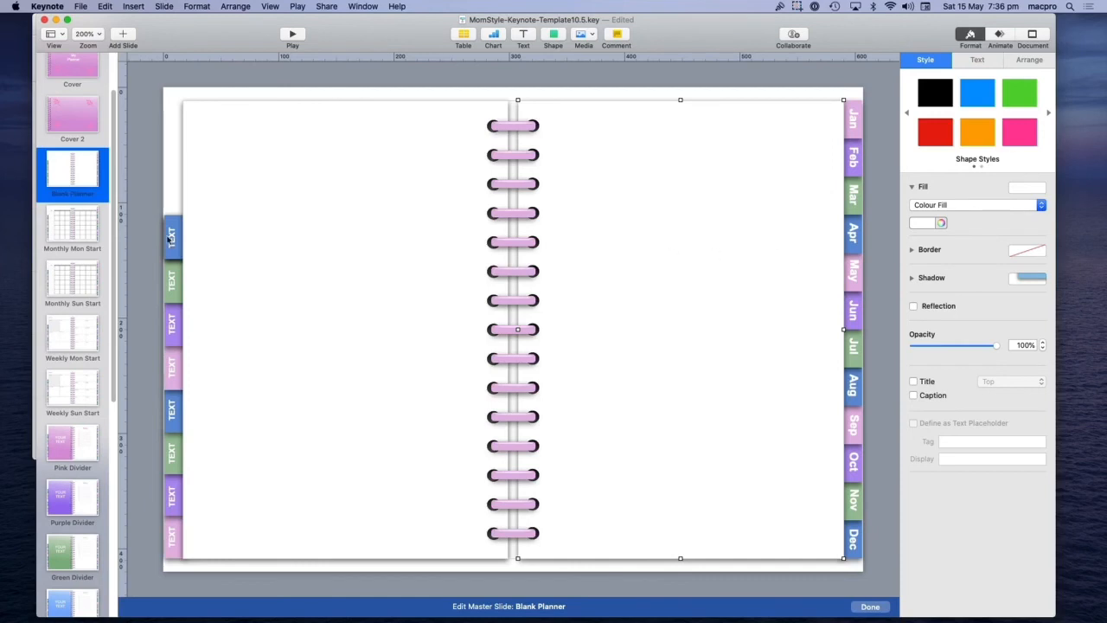
{"action": "left_click", "coordinate": [72, 227]}
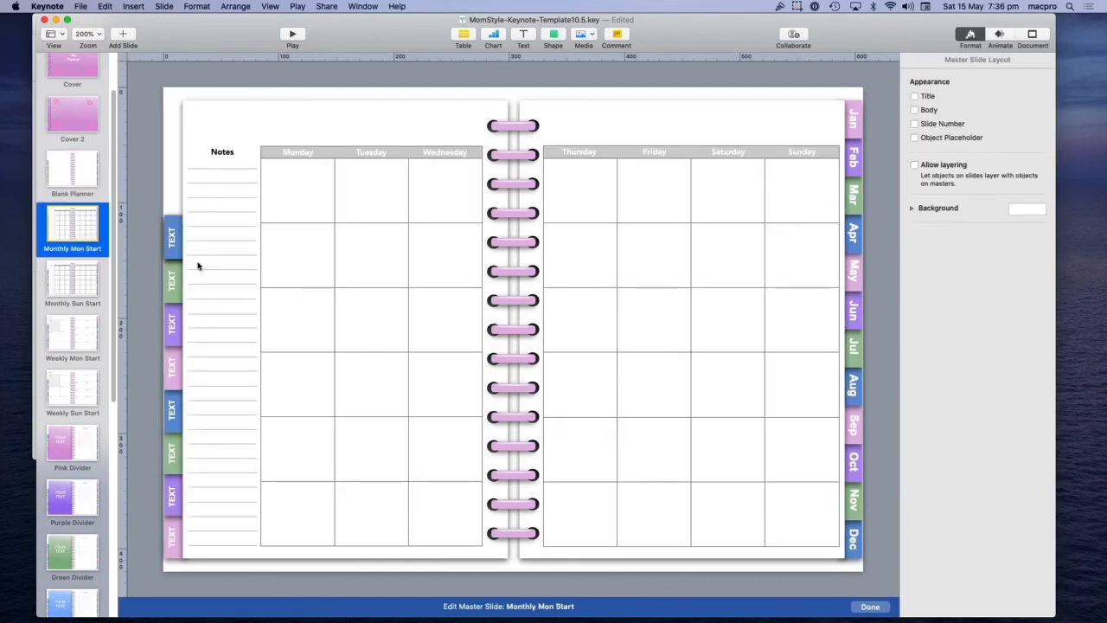
Paste the rectangles onto the Monthly Mon Start master, position them over the Jan to Dec tabs, and finish editing the master.
{"action": "left_click", "coordinate": [774, 131]}
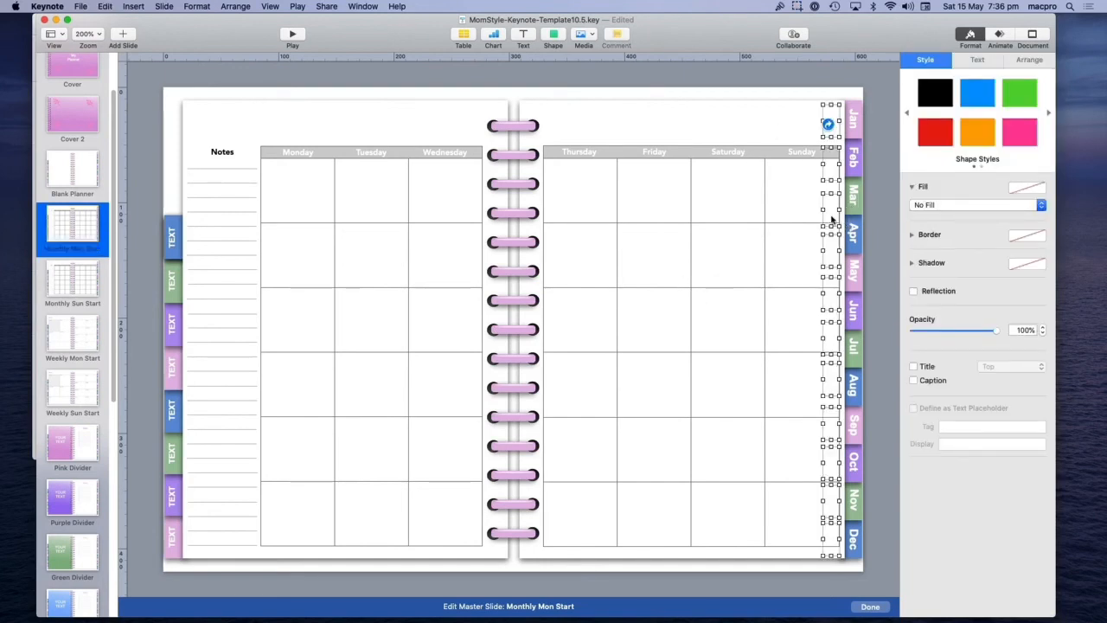
{"action": "left_click_drag", "start_coordinate": [832, 220], "coordinate": [854, 217]}
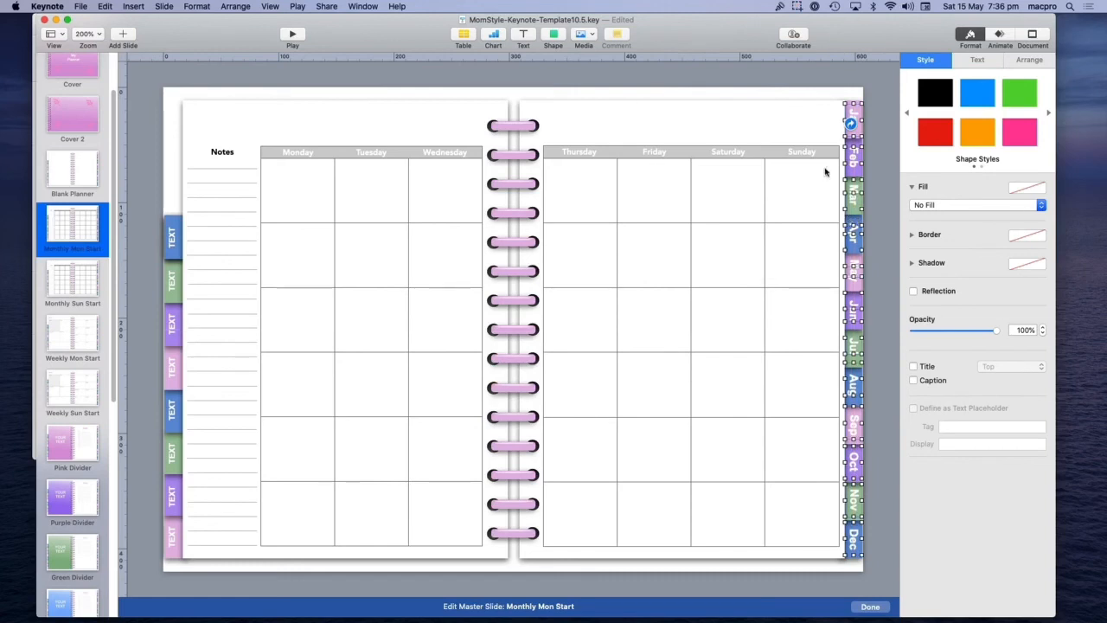
{"action": "left_click", "coordinate": [786, 113]}
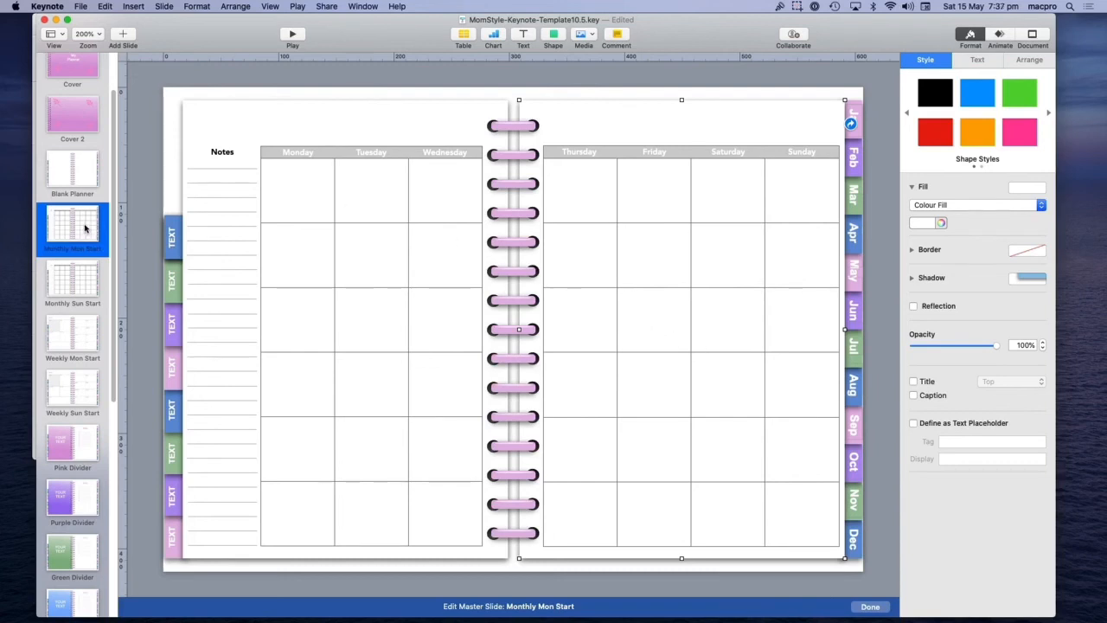
{"action": "left_click", "coordinate": [871, 607]}
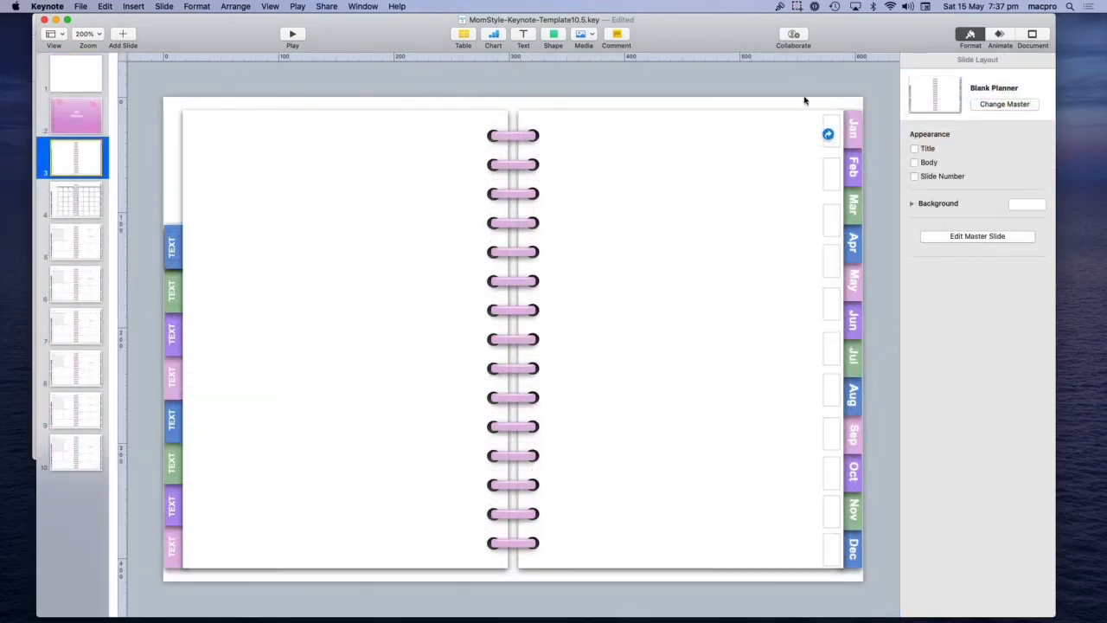
Delete the twelve rectangles from slide 3 and briefly play the slide as a slideshow.
{"action": "left_click_drag", "start_coordinate": [799, 110], "coordinate": [845, 572]}
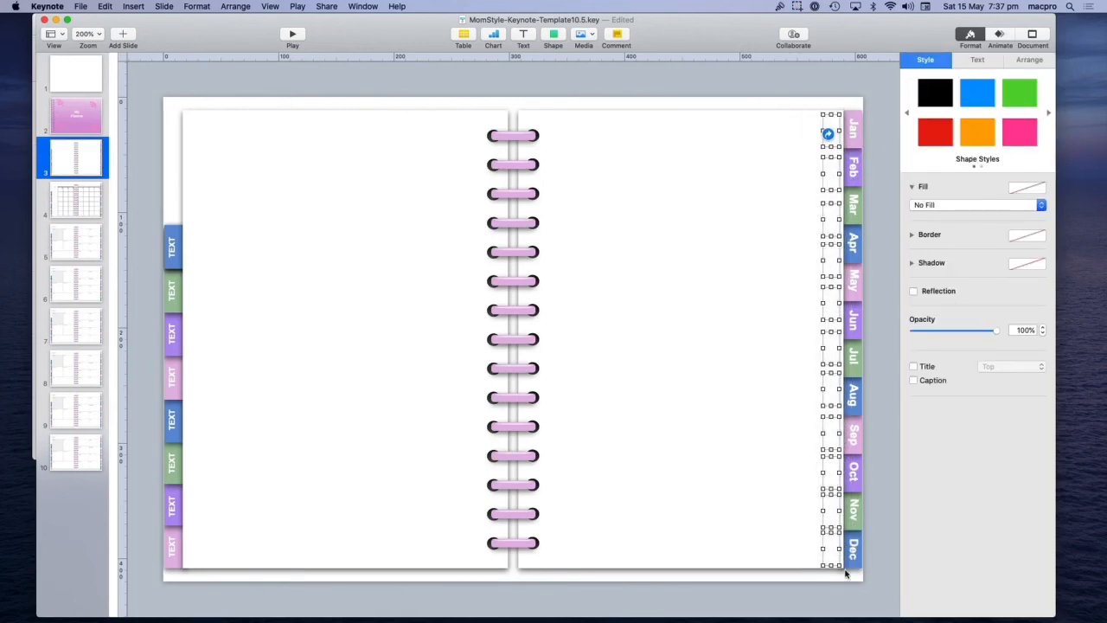
{"action": "left_click", "coordinate": [846, 560]}
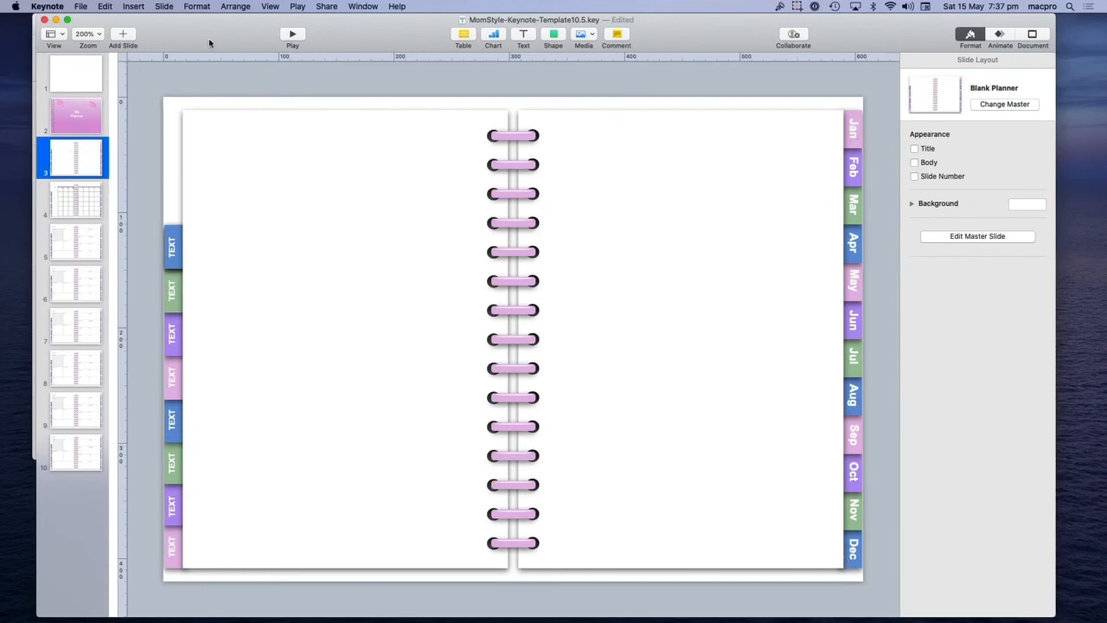
{"action": "left_click", "coordinate": [293, 35]}
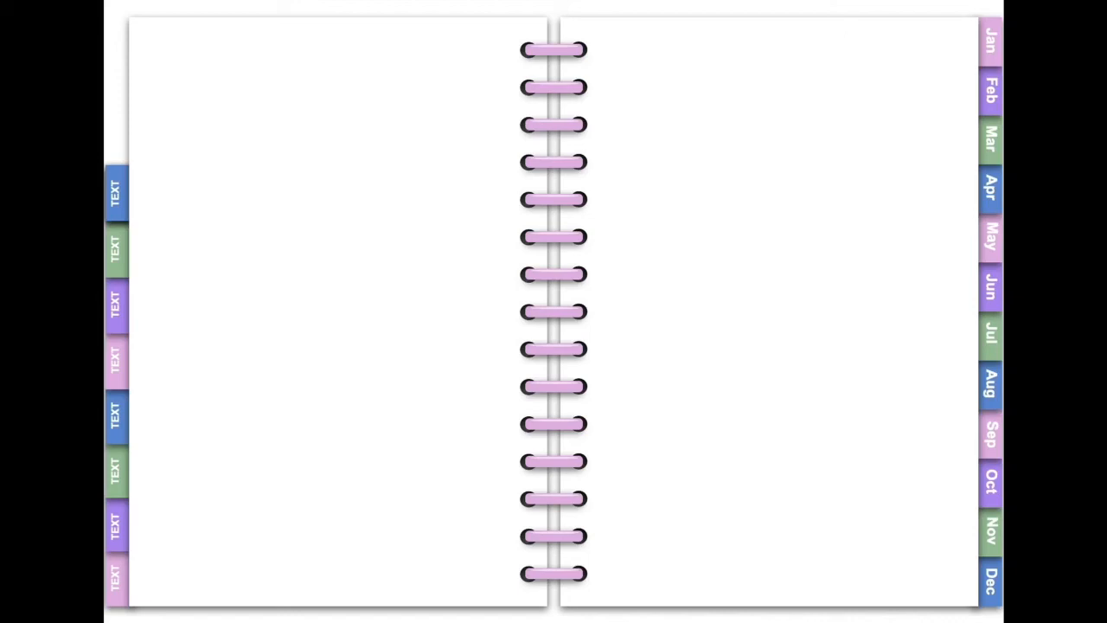
{"action": "key", "text": "Escape"}
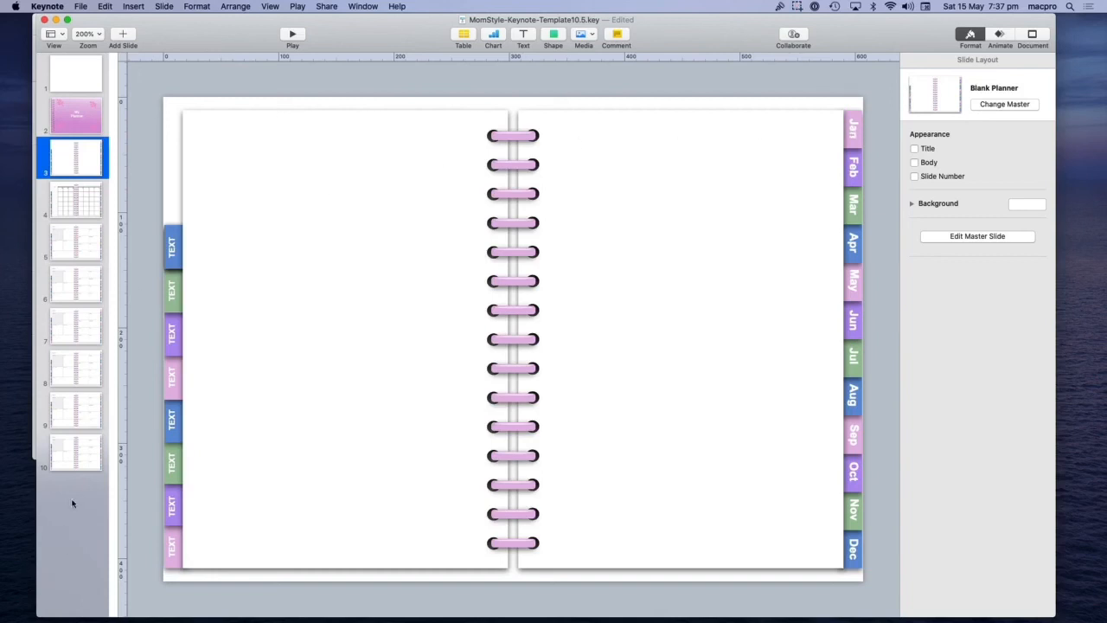
Add a new slide with the Monthly Mon Start master after slide 10.
{"action": "left_click", "coordinate": [77, 456]}
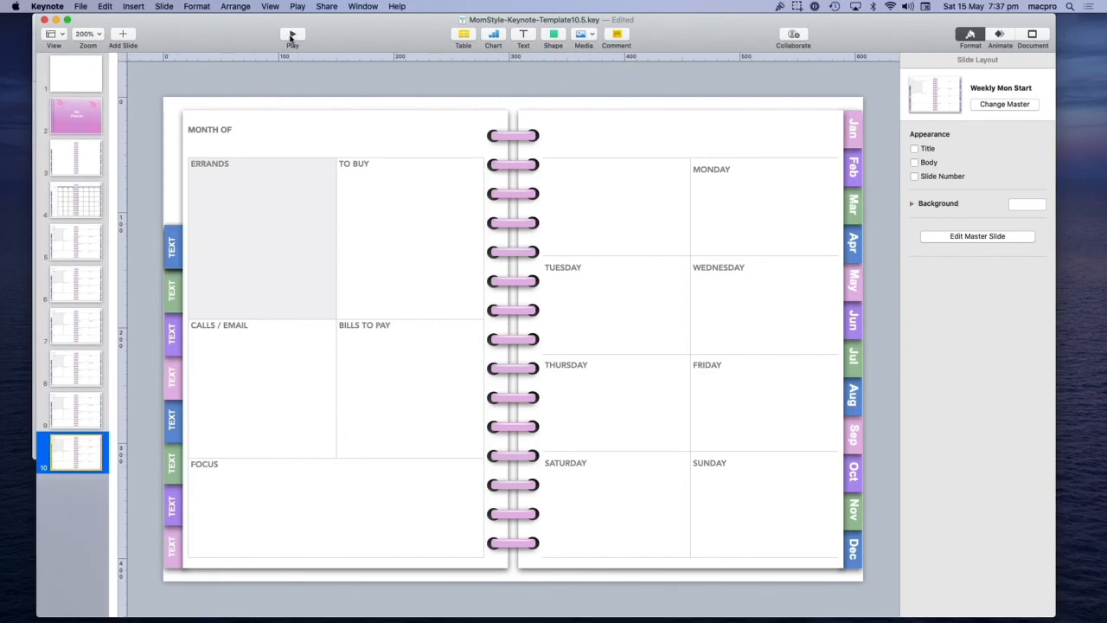
{"action": "left_click", "coordinate": [122, 34]}
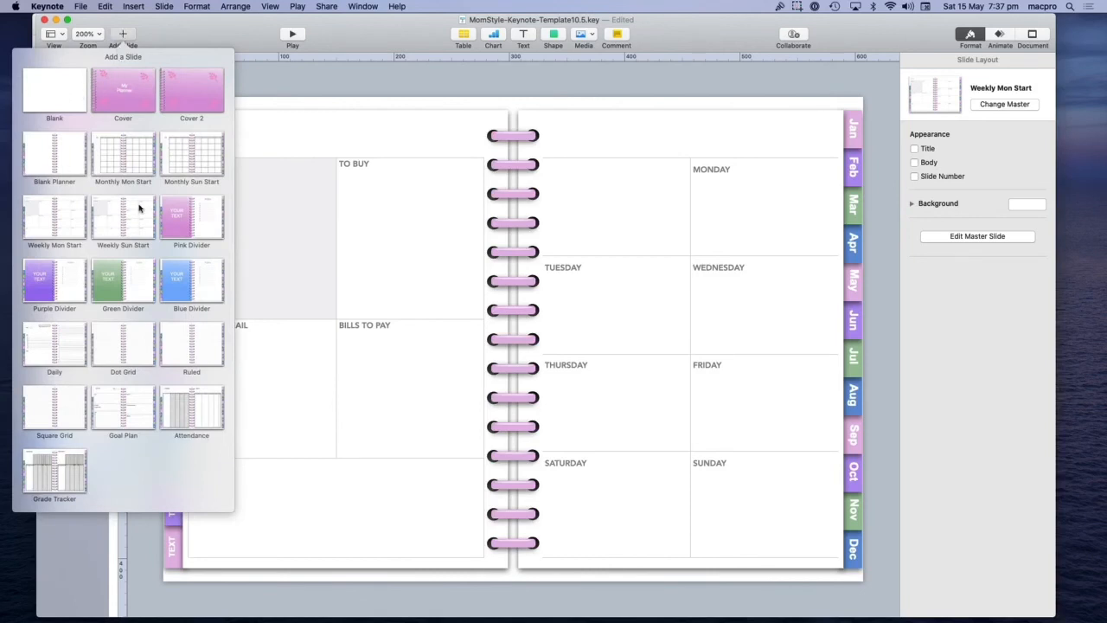
{"action": "left_click", "coordinate": [132, 158]}
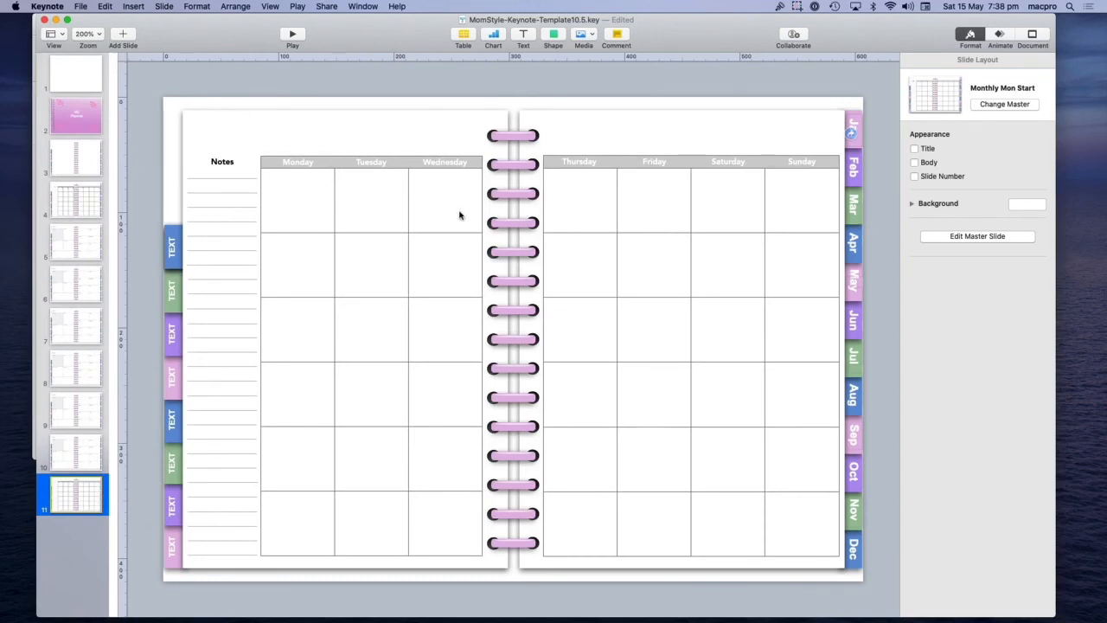
Add a text box reading "March" above the Notes column on slide 11.
{"action": "left_click", "coordinate": [527, 36]}
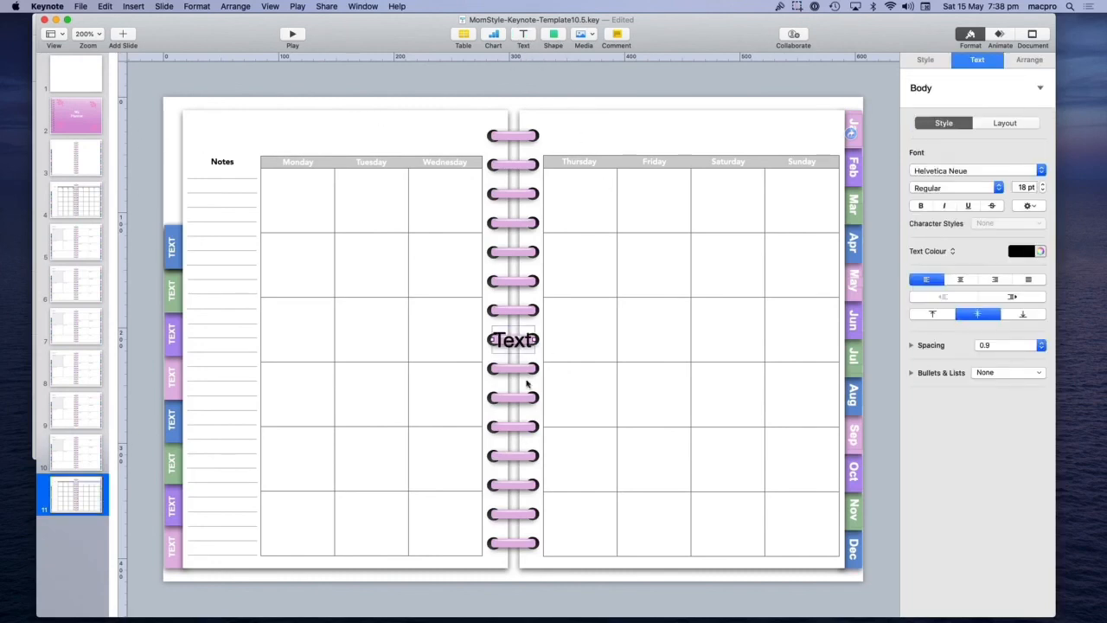
{"action": "left_click_drag", "start_coordinate": [504, 343], "coordinate": [218, 136]}
{"action": "double_click", "coordinate": [218, 136]}
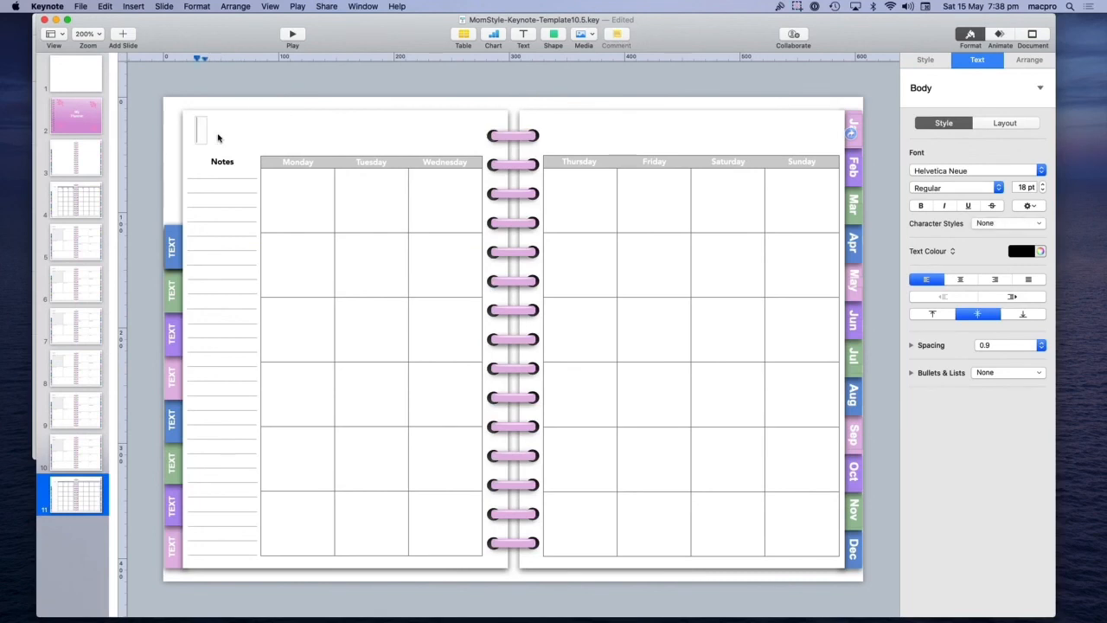
{"action": "type", "text": "March"}
{"action": "left_click", "coordinate": [361, 230]}
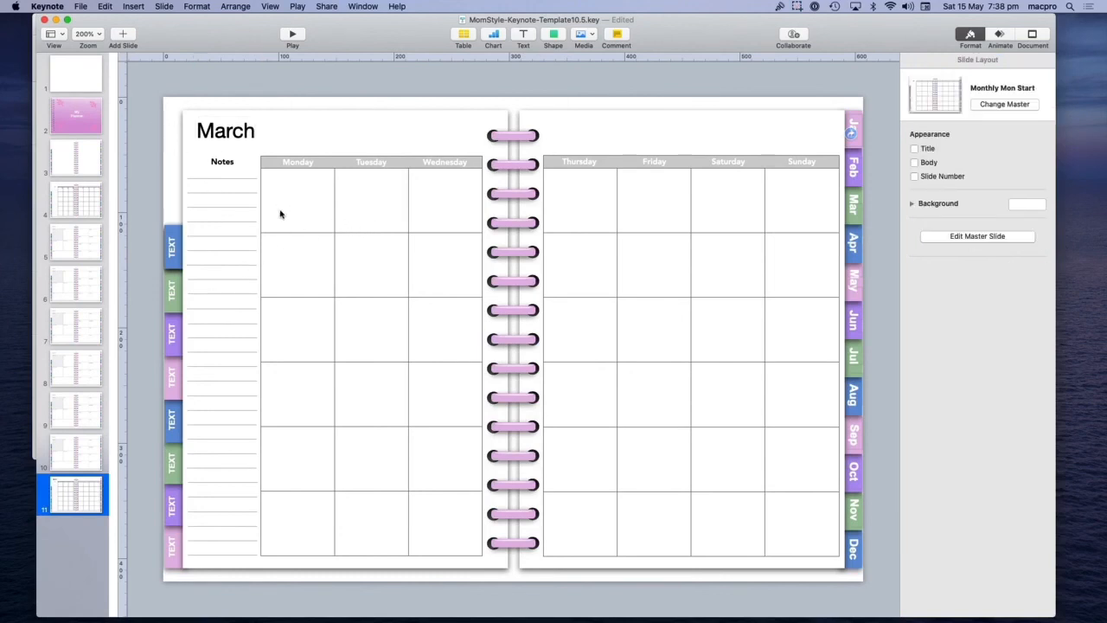
Copy the "March" text box from slide 11 and paste it above the Notes column on slide 4.
{"action": "left_click", "coordinate": [78, 200]}
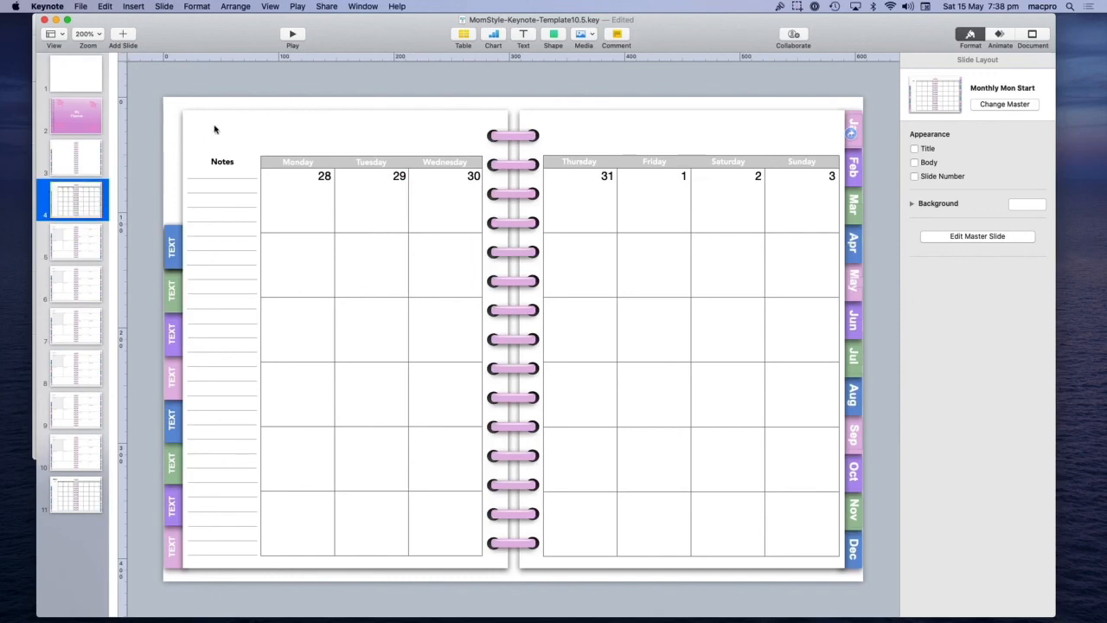
{"action": "left_click", "coordinate": [71, 491]}
{"action": "left_click", "coordinate": [218, 130]}
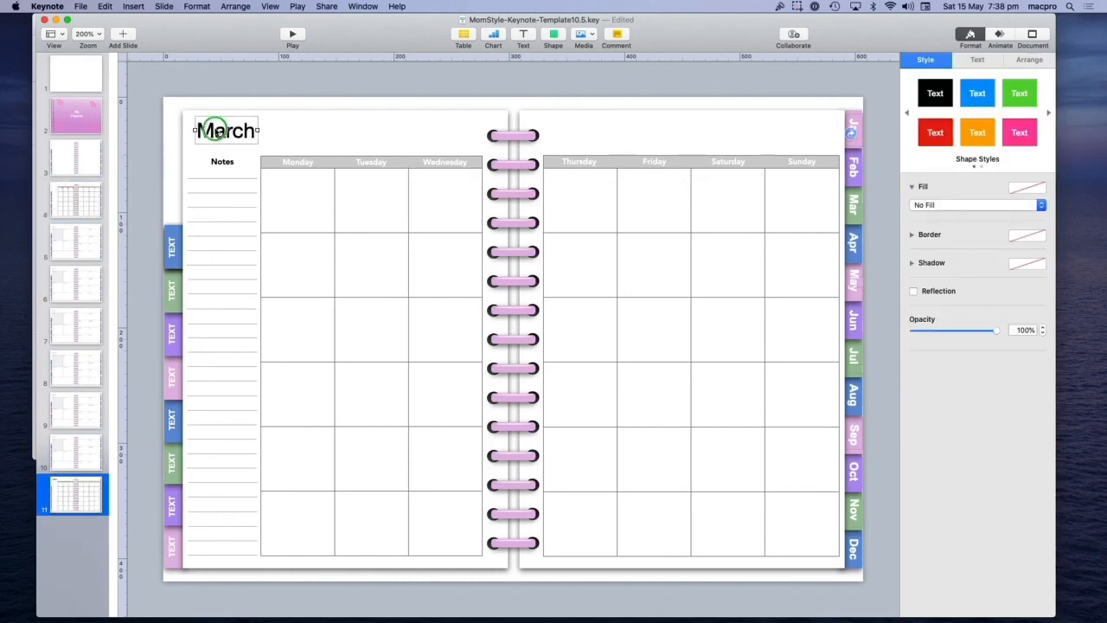
{"action": "right_click", "coordinate": [217, 129]}
{"action": "left_click", "coordinate": [239, 202]}
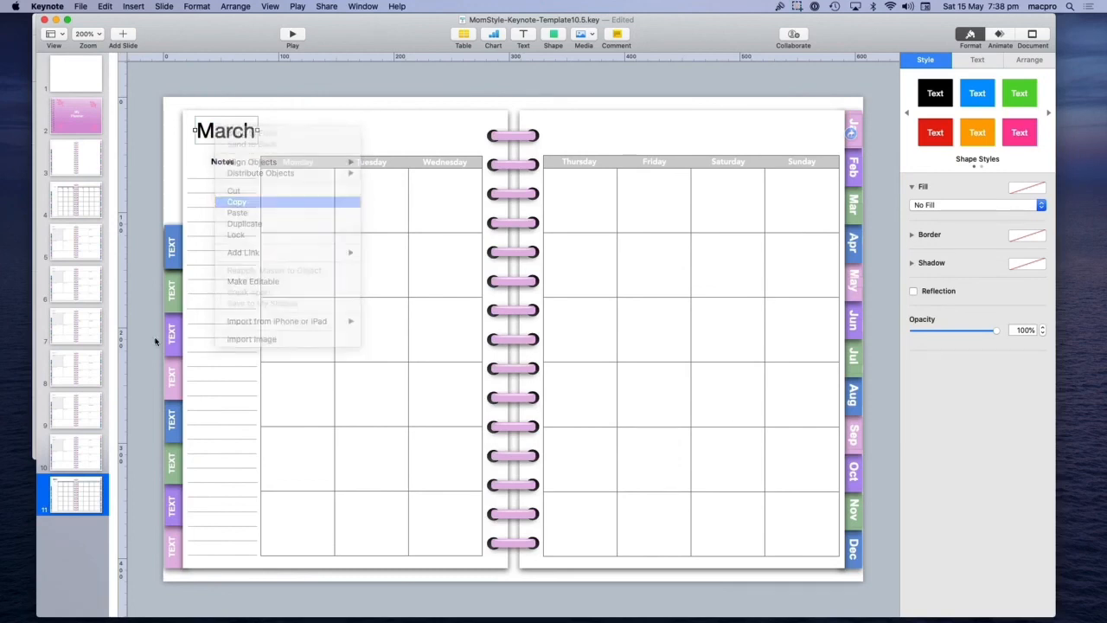
{"action": "left_click", "coordinate": [73, 204]}
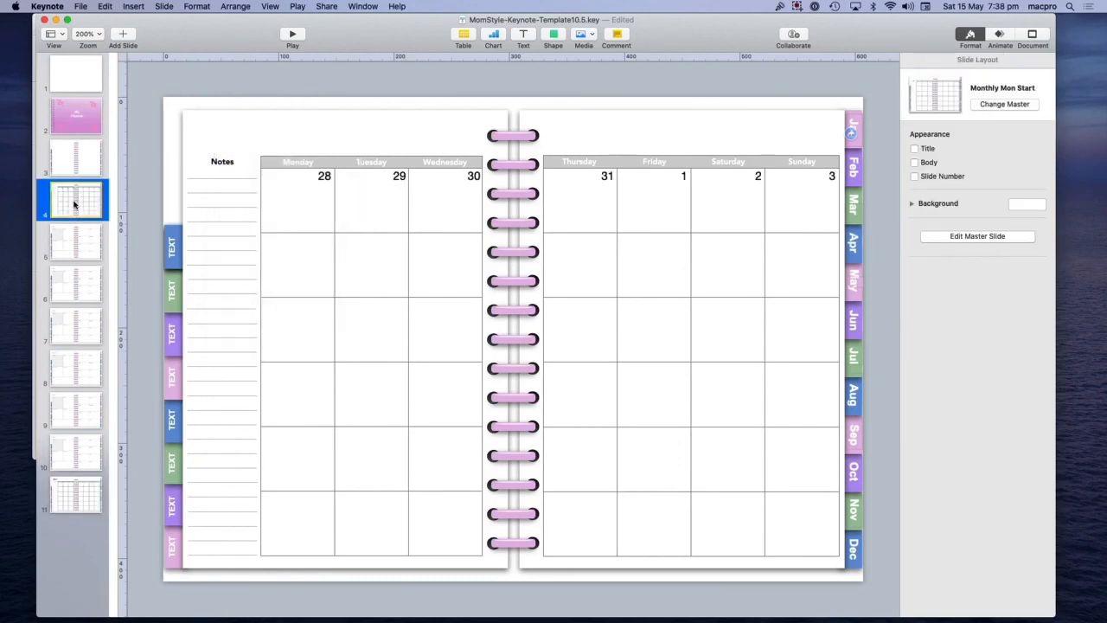
{"action": "right_click", "coordinate": [205, 135]}
{"action": "left_click", "coordinate": [228, 159]}
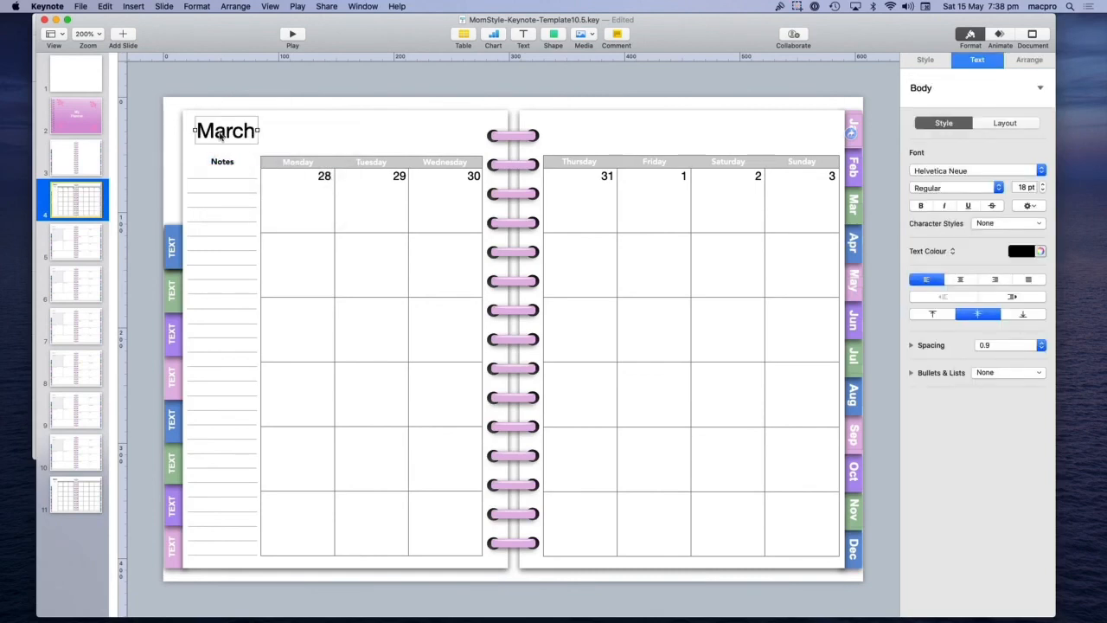
Change the pasted month title on slide 4 to "February".
{"action": "double_click", "coordinate": [221, 133]}
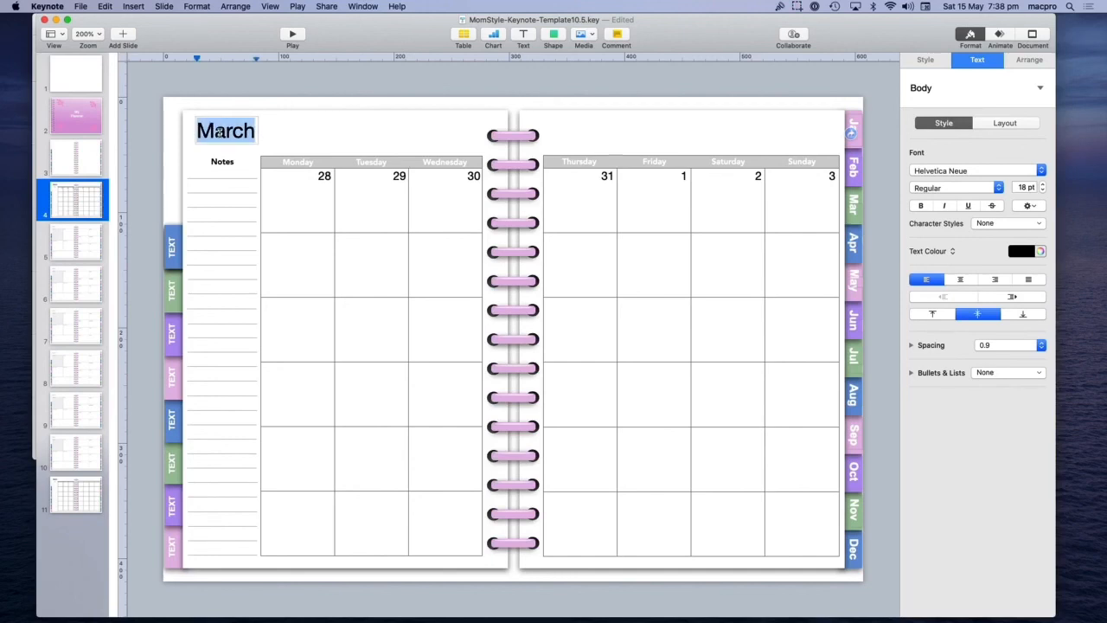
{"action": "type", "text": "F"}
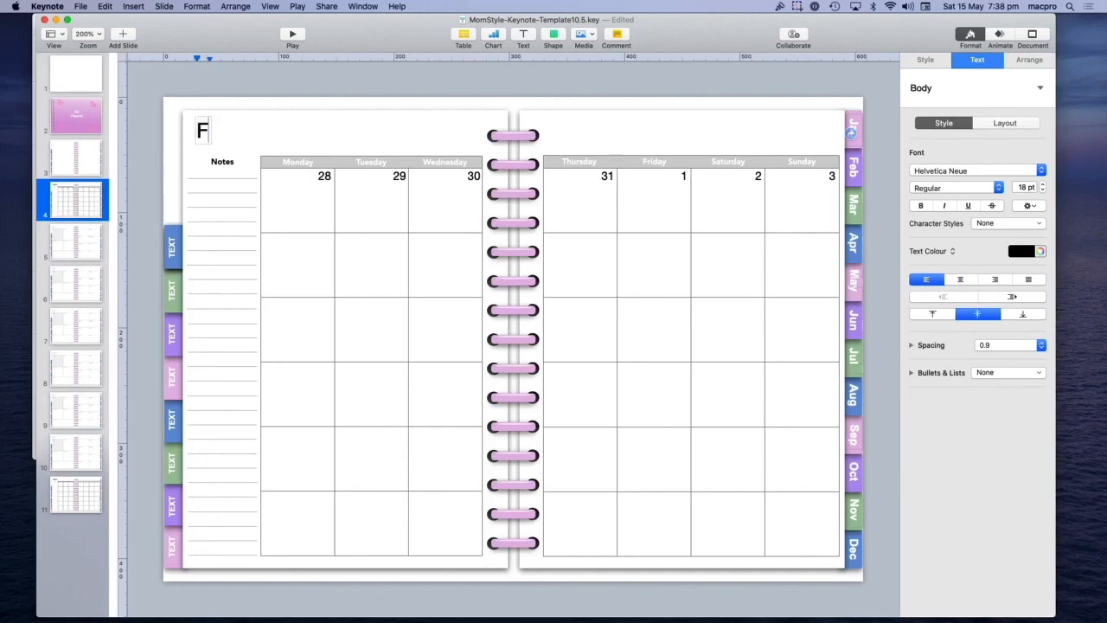
{"action": "type", "text": "ebru"}
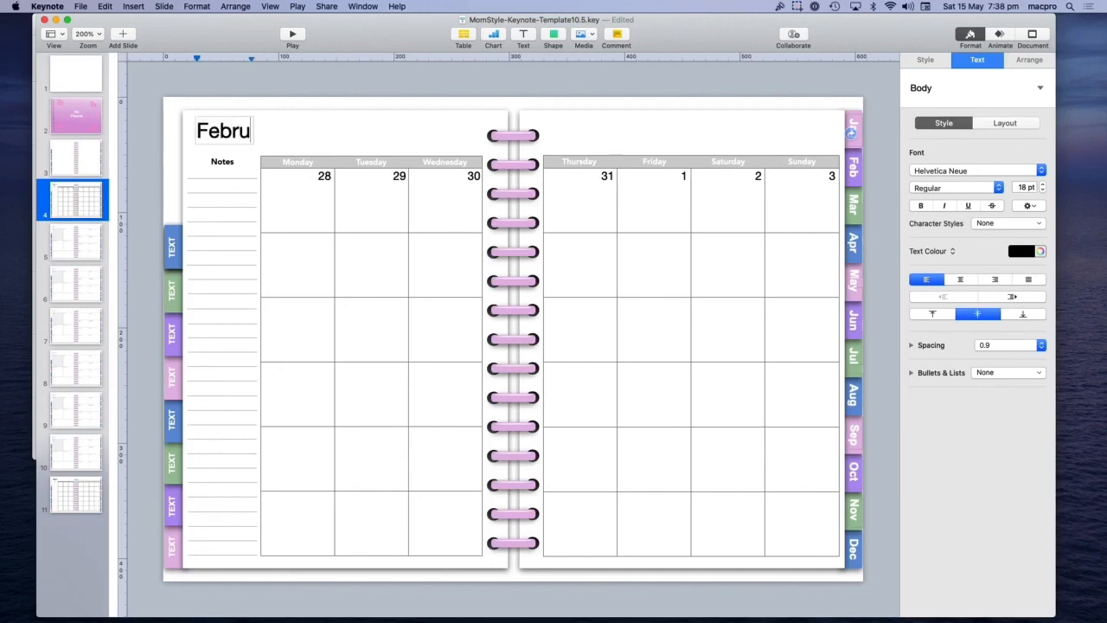
{"action": "type", "text": "ary"}
{"action": "left_click", "coordinate": [378, 124]}
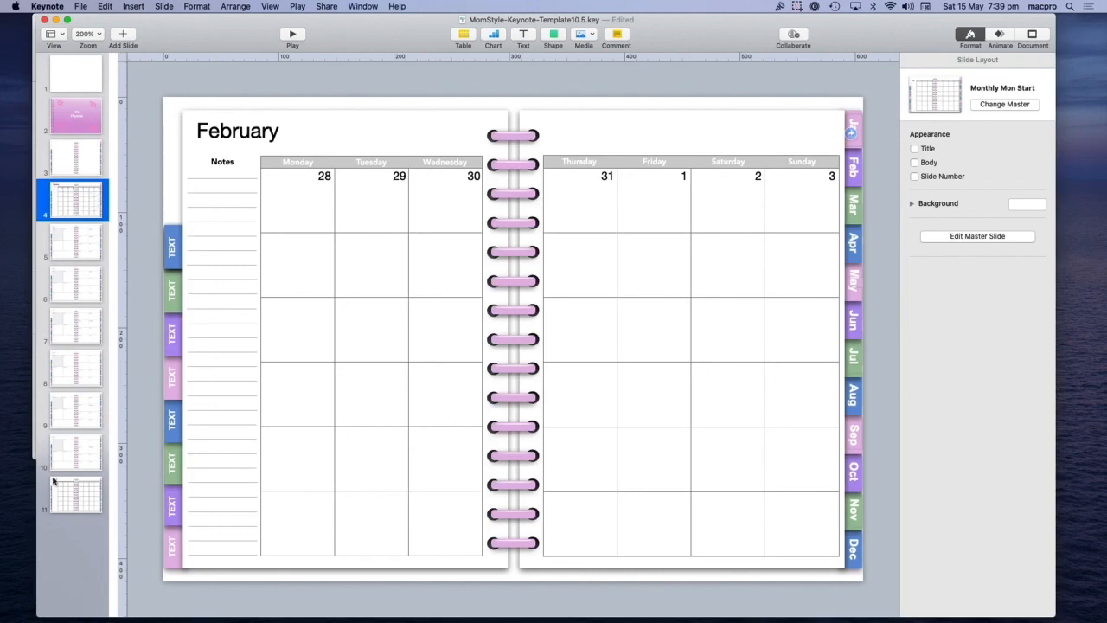
{"action": "left_click", "coordinate": [123, 35]}
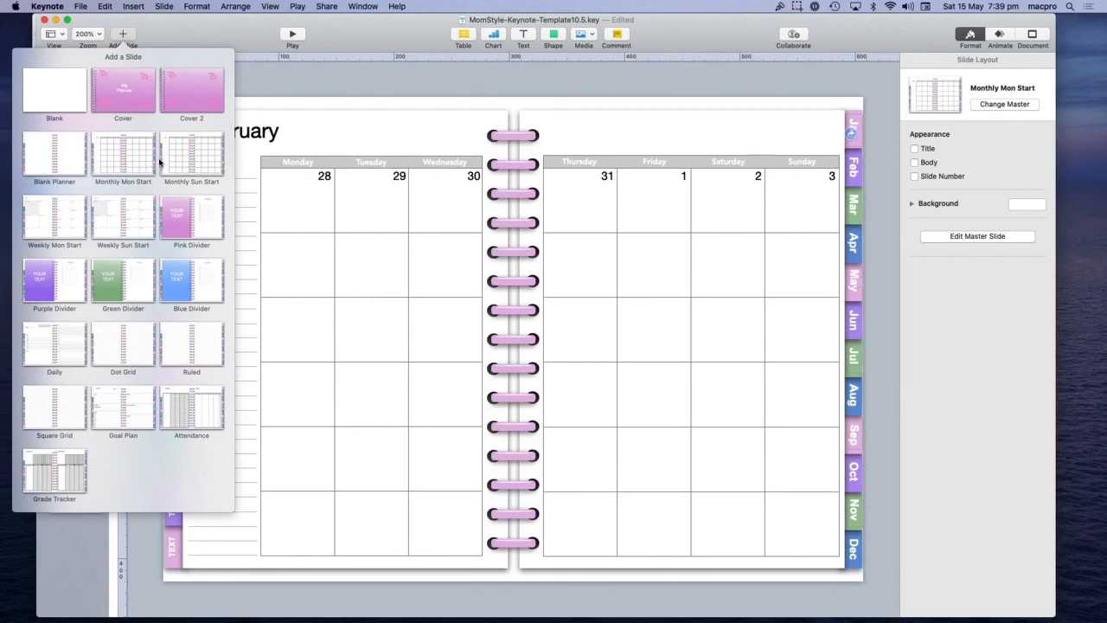
{"action": "left_click", "coordinate": [96, 553]}
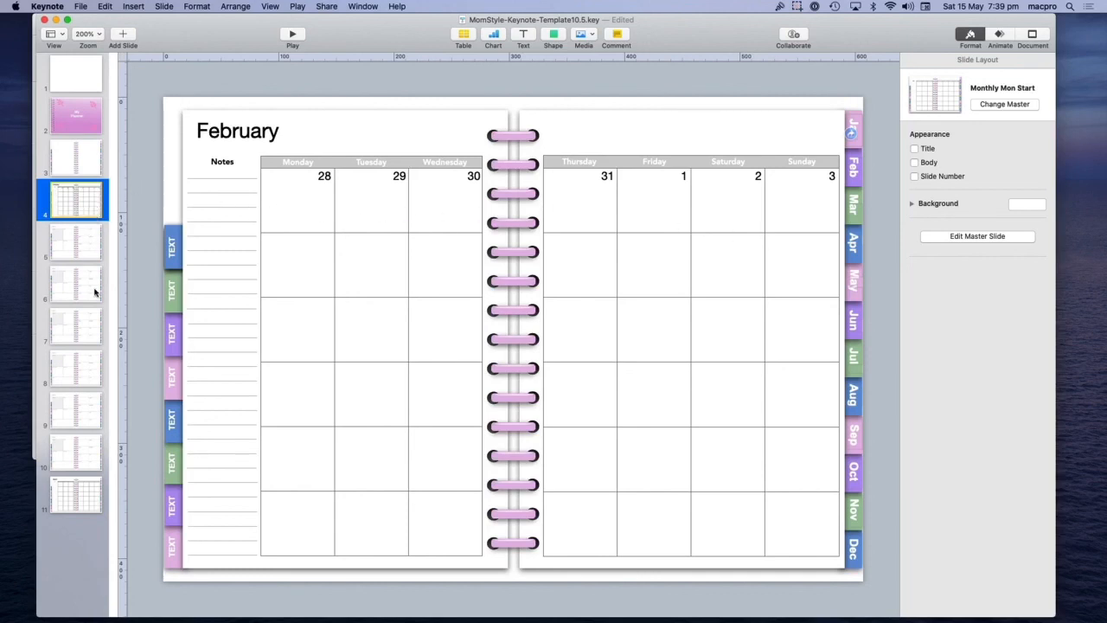
Open the master slides for editing and duplicate the Monthly Mon Start master.
{"action": "left_click", "coordinate": [970, 240]}
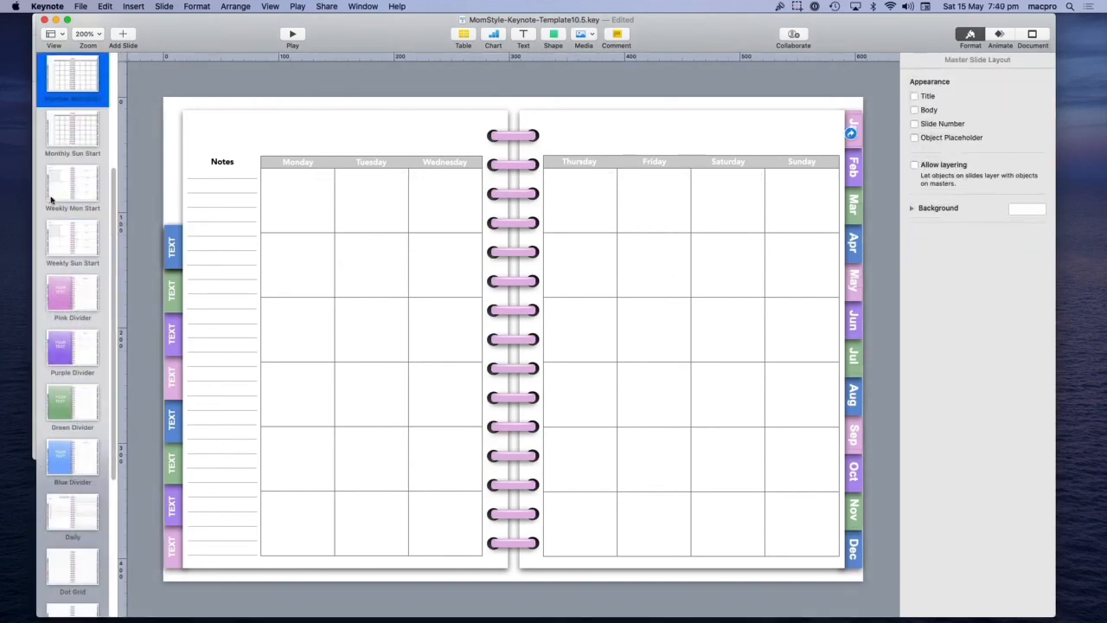
{"action": "scroll", "coordinate": [86, 182], "scroll_direction": "up", "scroll_amount": 4}
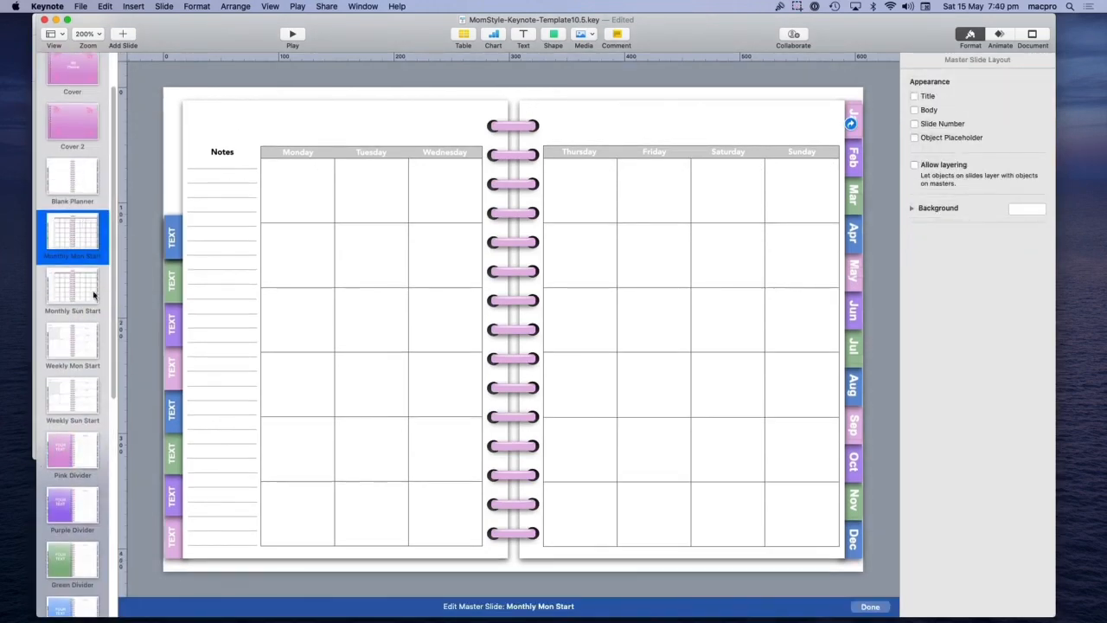
{"action": "scroll", "coordinate": [96, 236], "scroll_direction": "down", "scroll_amount": 1}
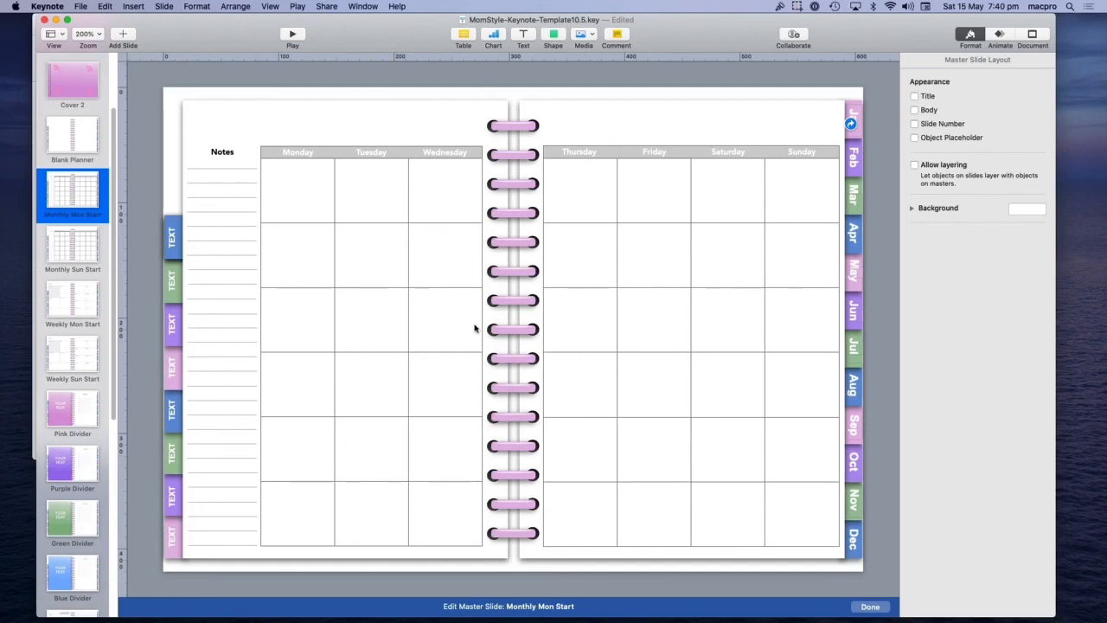
{"action": "left_click", "coordinate": [69, 191]}
{"action": "right_click", "coordinate": [69, 192]}
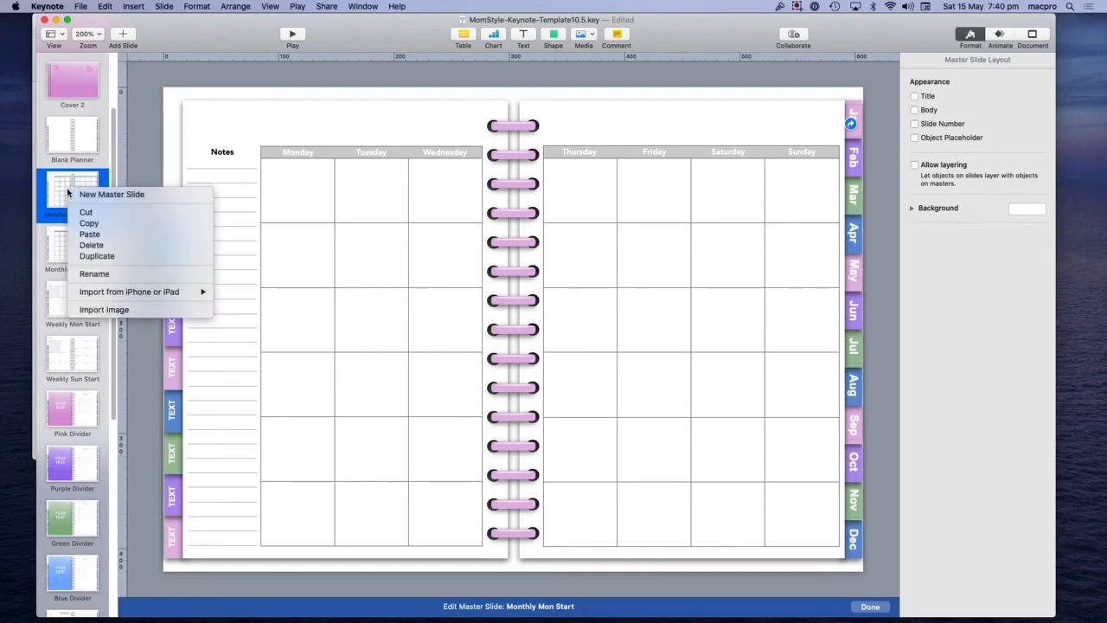
{"action": "left_click", "coordinate": [98, 257]}
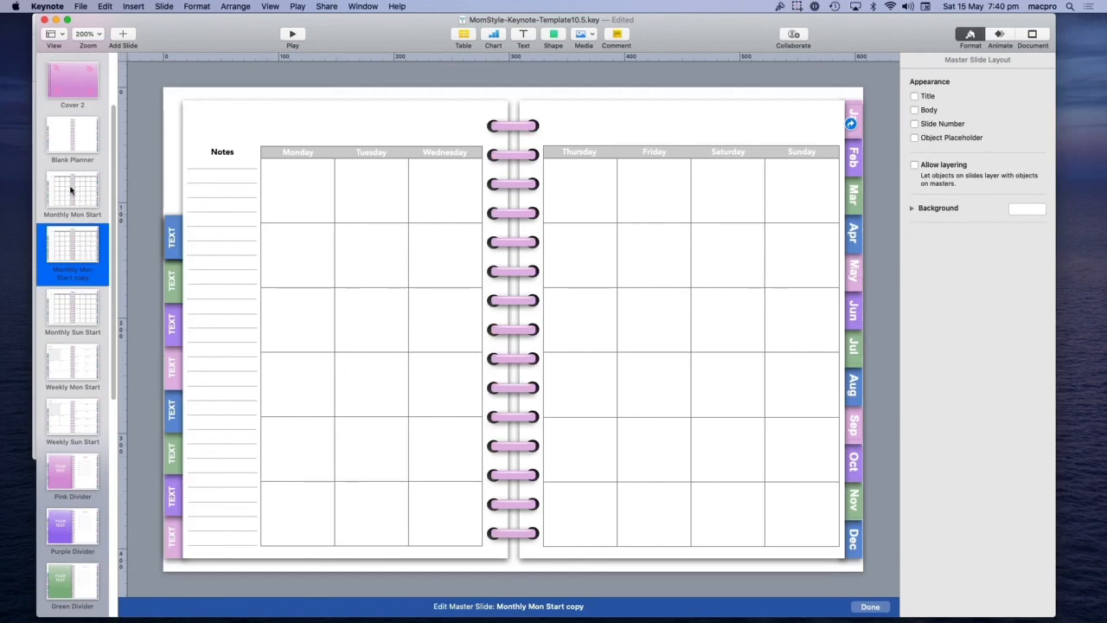
Delete the duplicate of the Monthly Mon Start master and finish editing the master slides.
{"action": "right_click", "coordinate": [68, 241]}
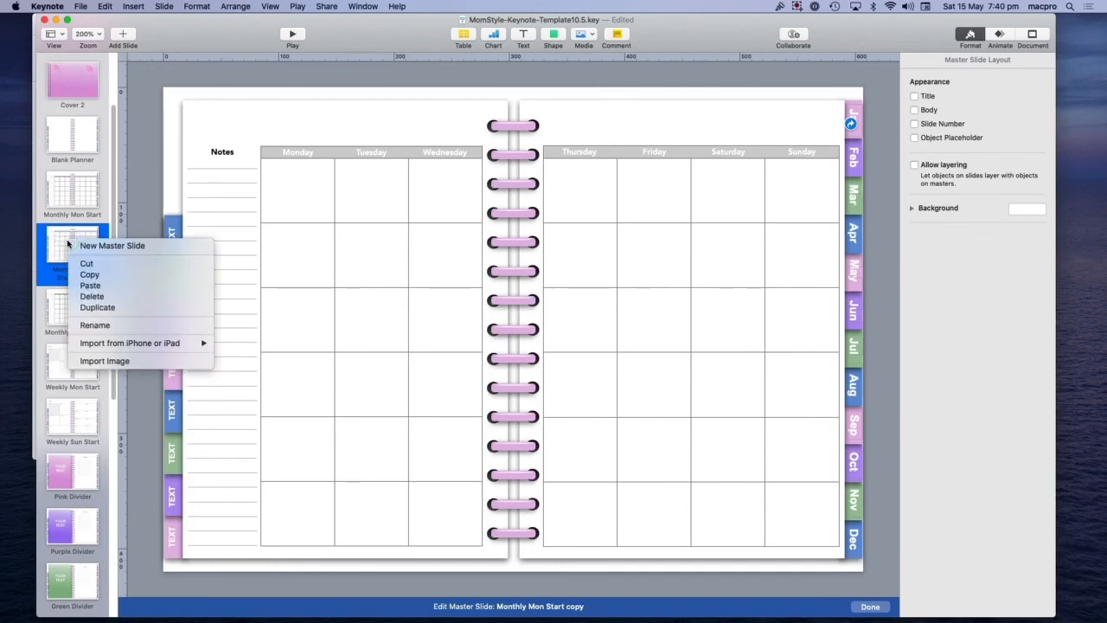
{"action": "left_click", "coordinate": [94, 299]}
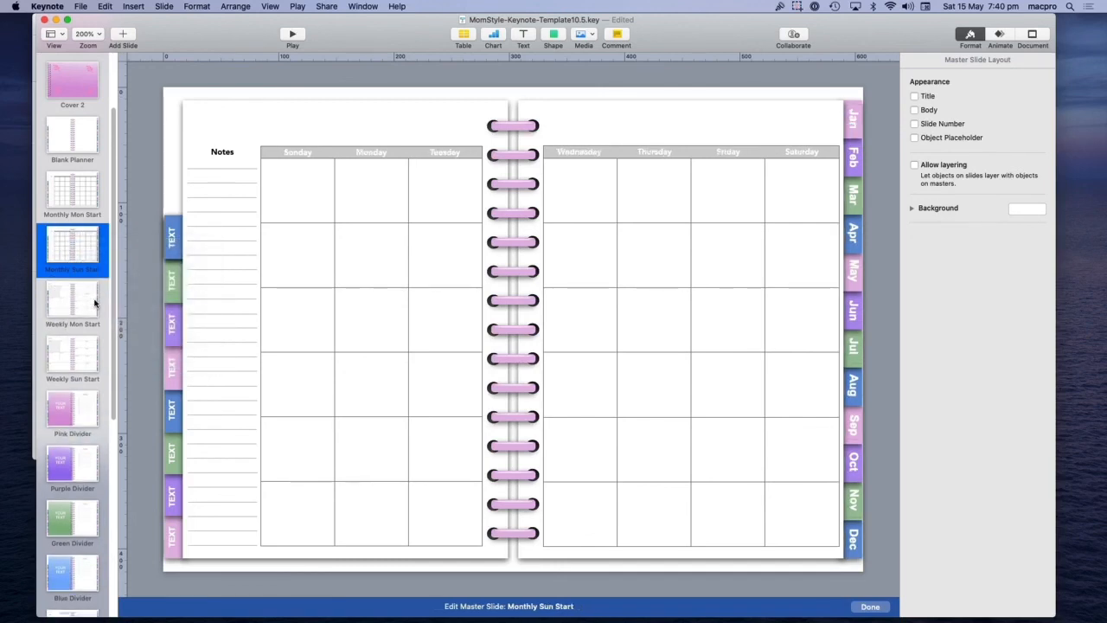
{"action": "left_click", "coordinate": [871, 607]}
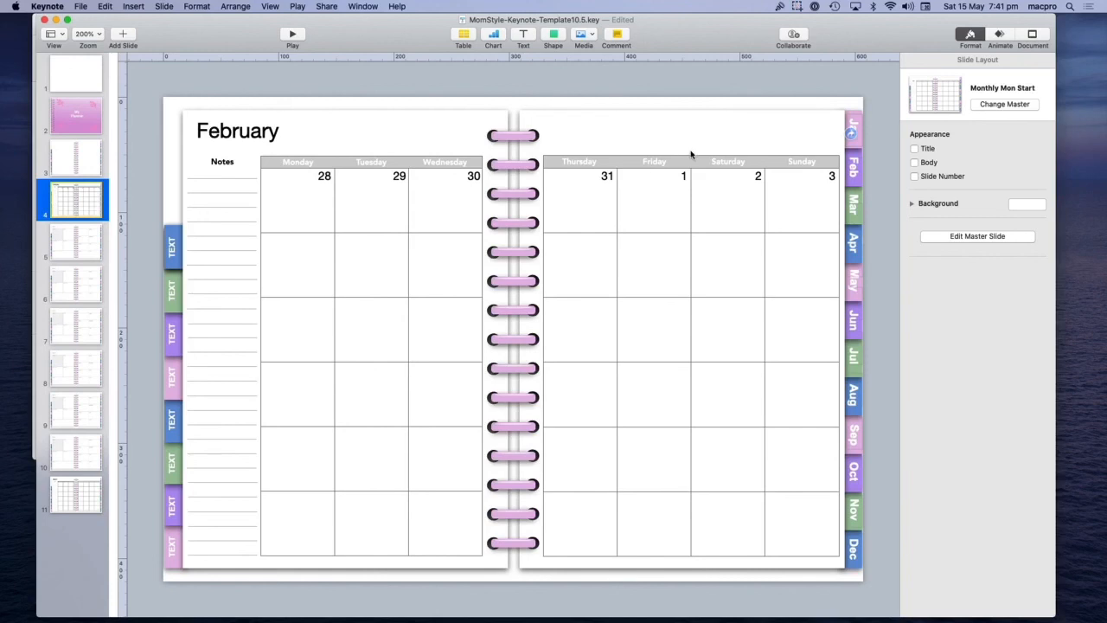
{"action": "left_click", "coordinate": [796, 6]}
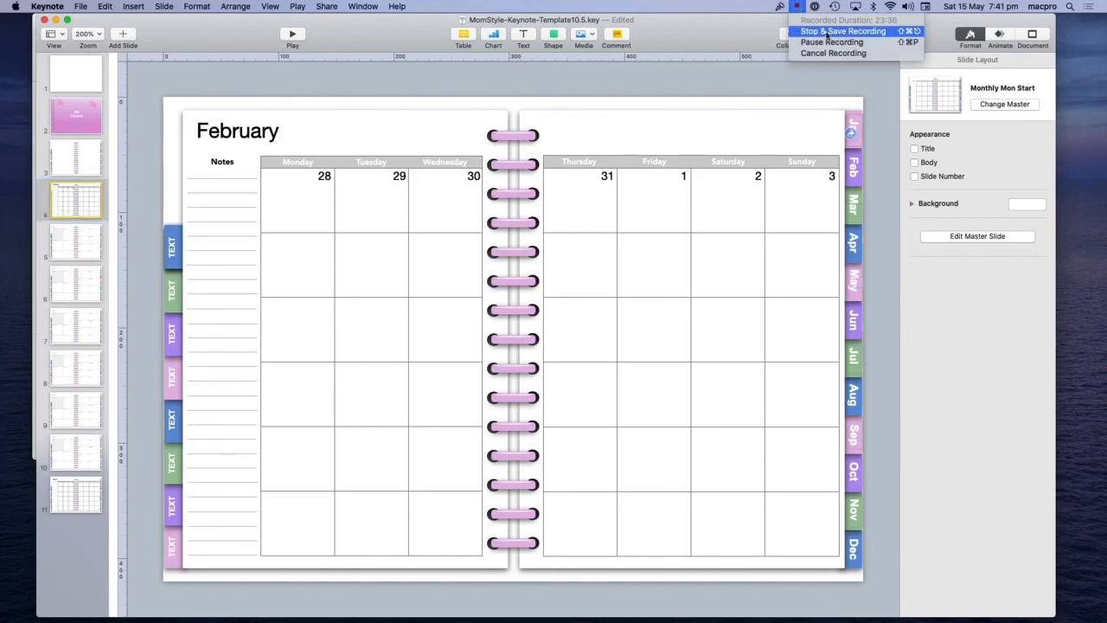